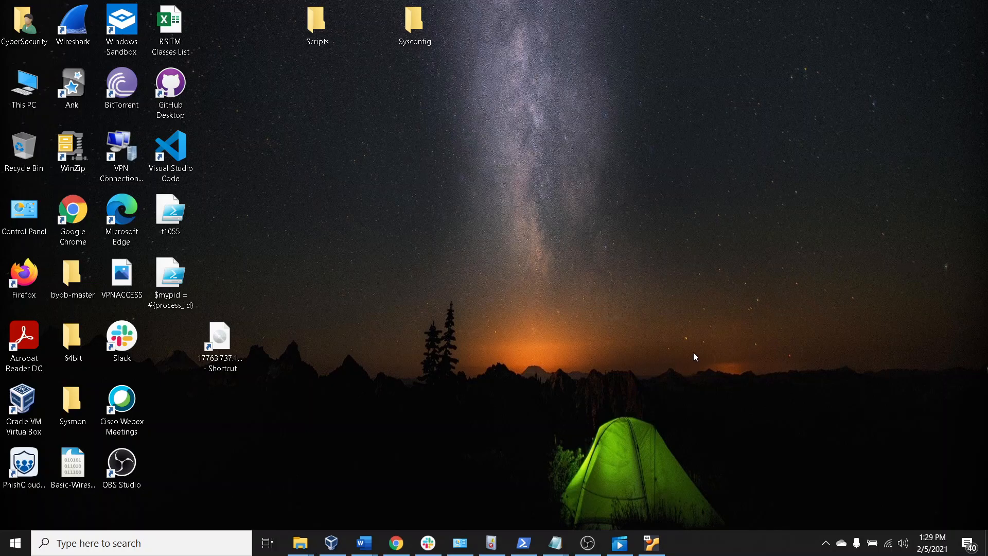
Switch to Chrome and view the redcanaryco/atomic-red-team repository page on GitHub
left_click(396, 543)
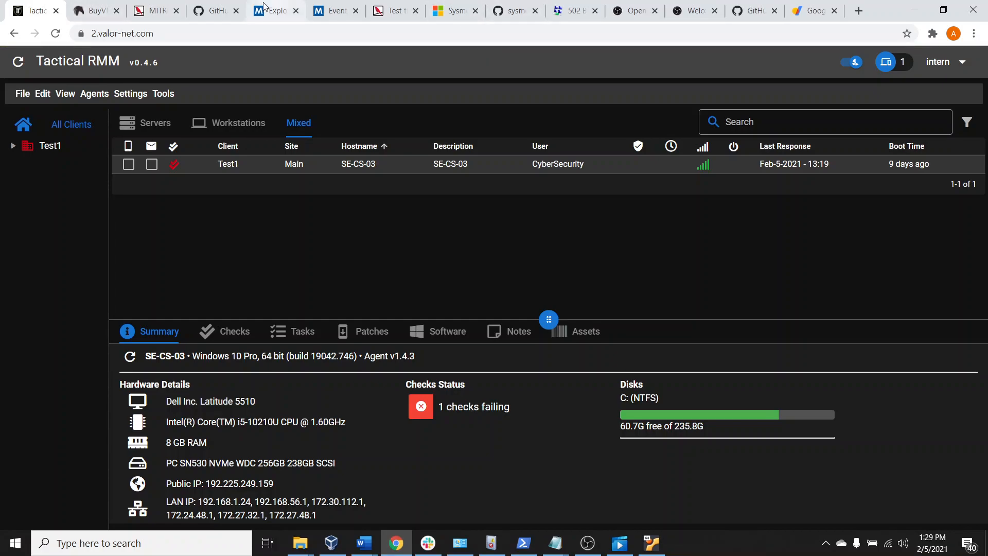
left_click(212, 10)
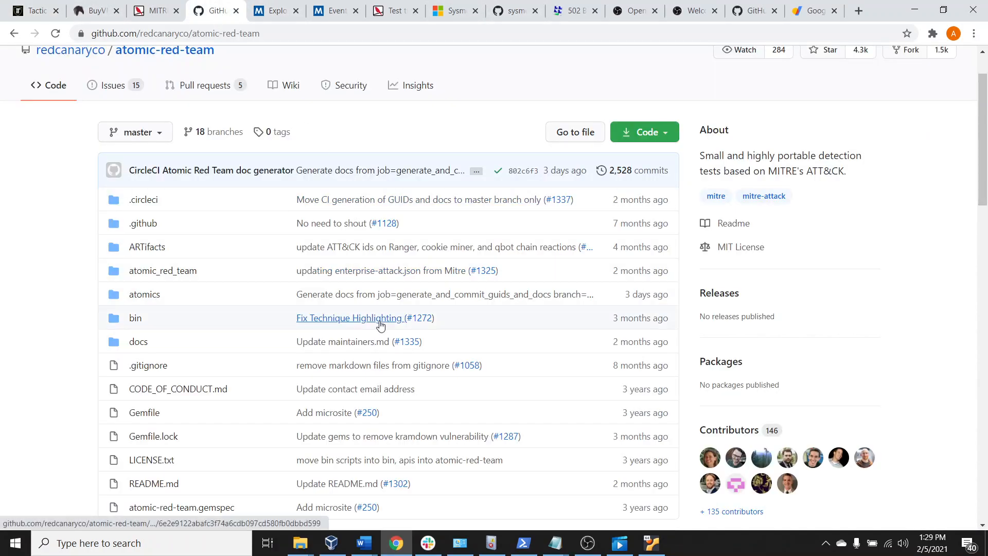
scroll(381, 324, "up", 1)
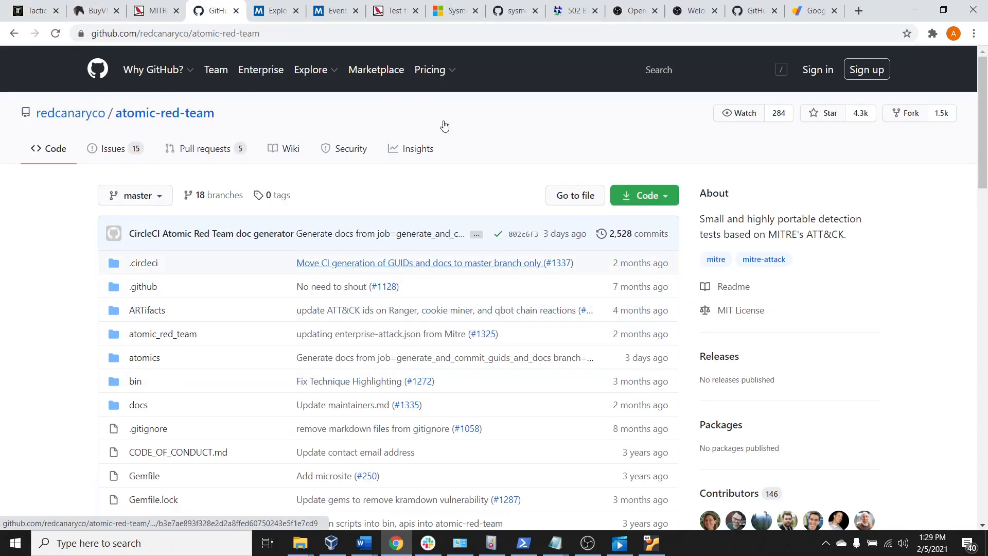
Review the features, supported Windows versions and installation instructions in the README of the wh1te909/tacticalrmm GitHub repository
left_click(752, 11)
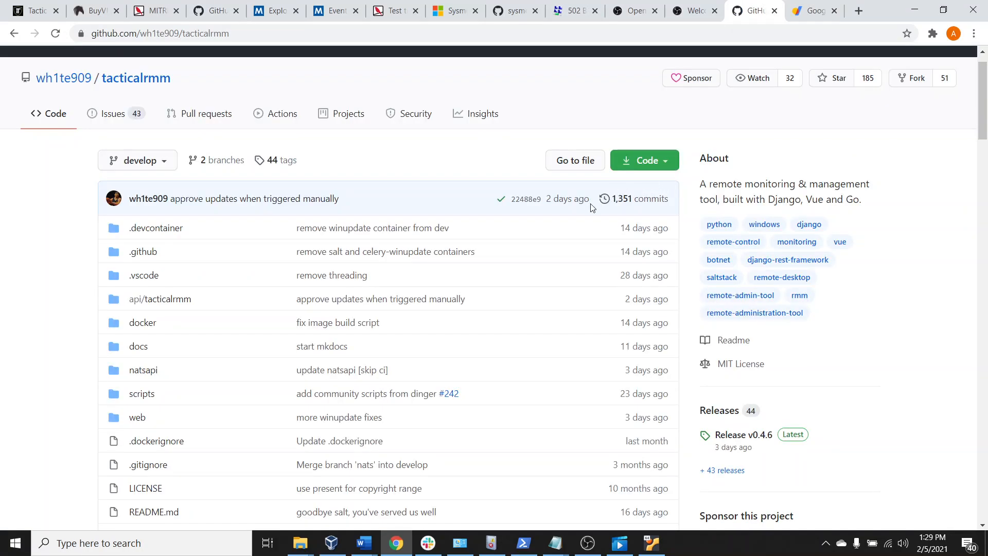
scroll(495, 354, "down", 1)
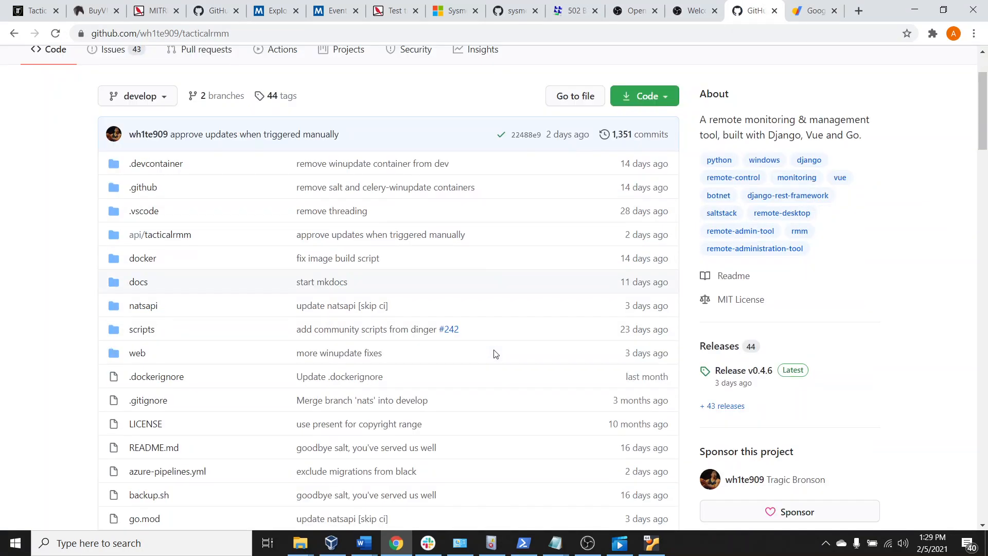
scroll(495, 354, "down", 15)
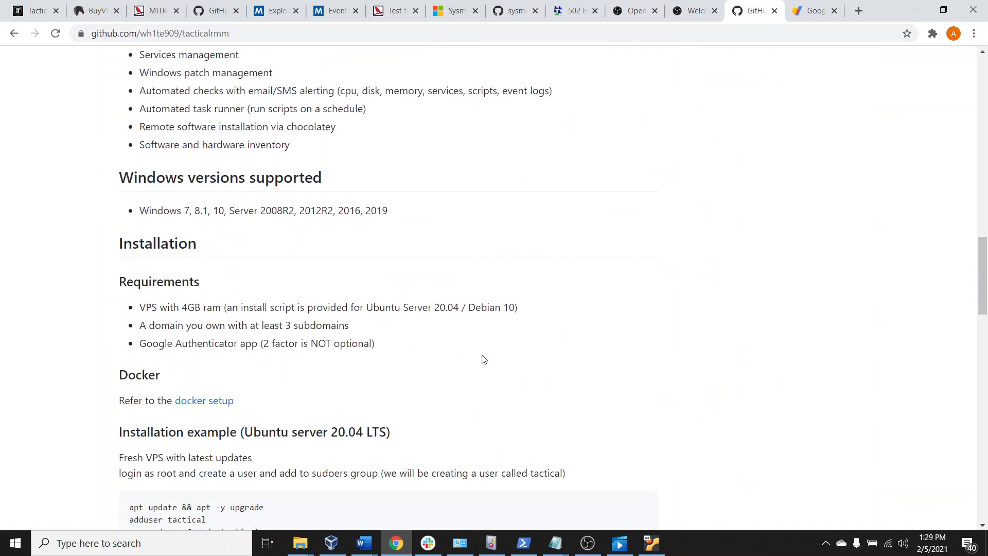
scroll(484, 360, "down", 5)
scroll(482, 360, "down", 3)
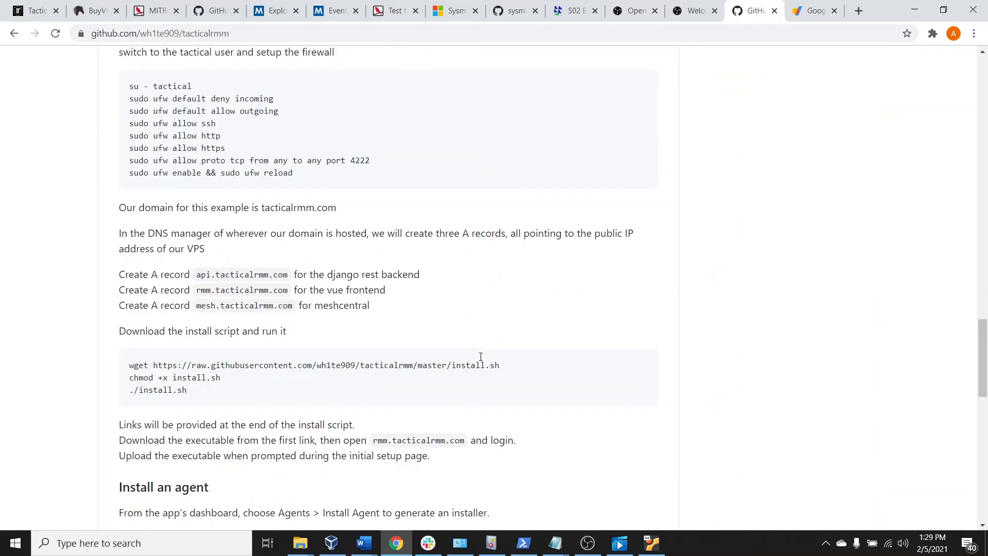
scroll(481, 357, "down", 4)
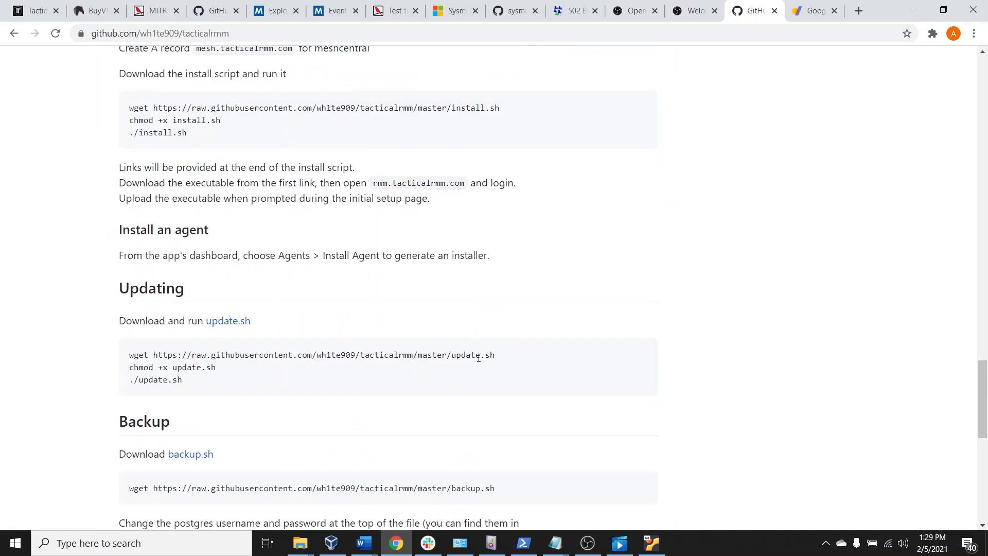
scroll(478, 356, "down", 2)
scroll(478, 355, "up", 12)
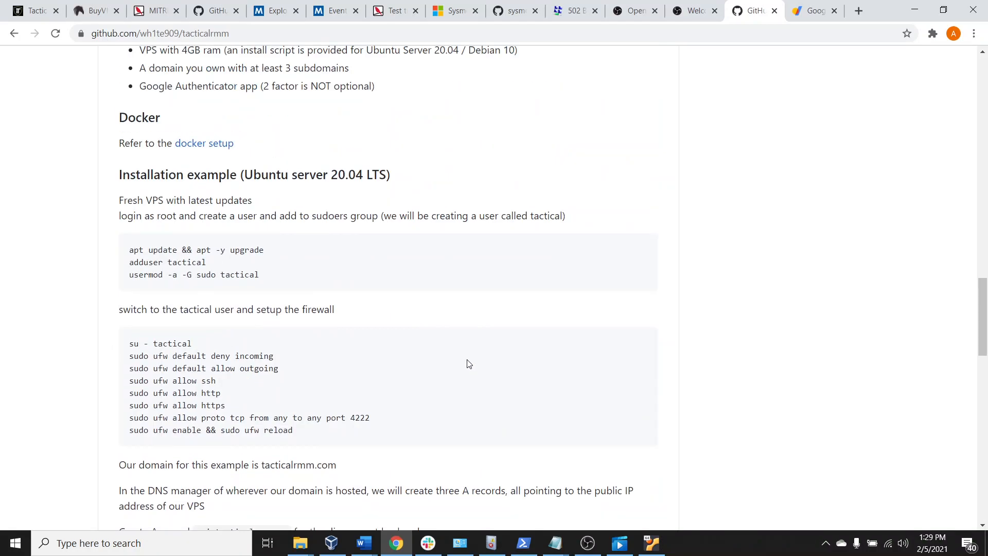
scroll(469, 364, "up", 7)
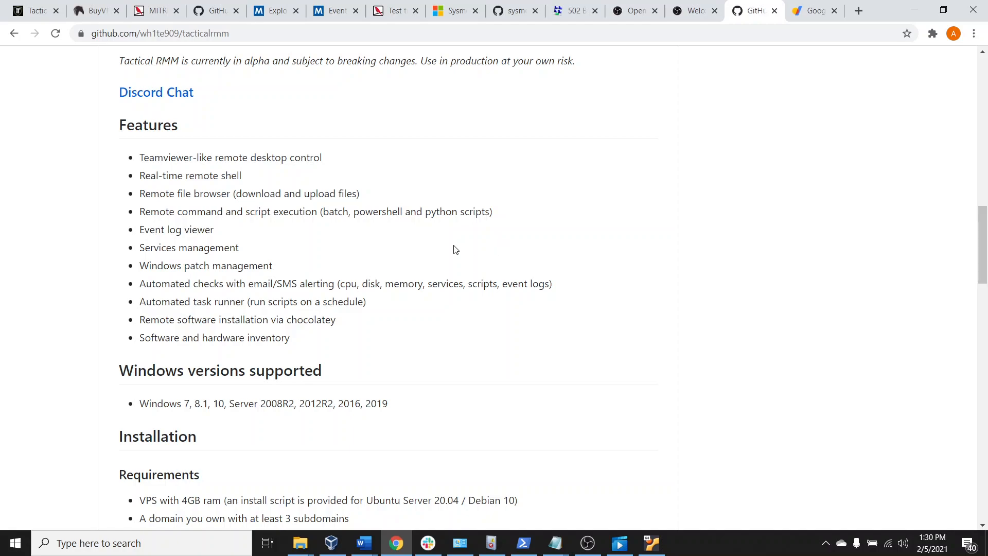
Check the Ubuntu 20.04 virtual machine's terminal in VirtualBox, and return to the Tactical RMM README
left_click(657, 550)
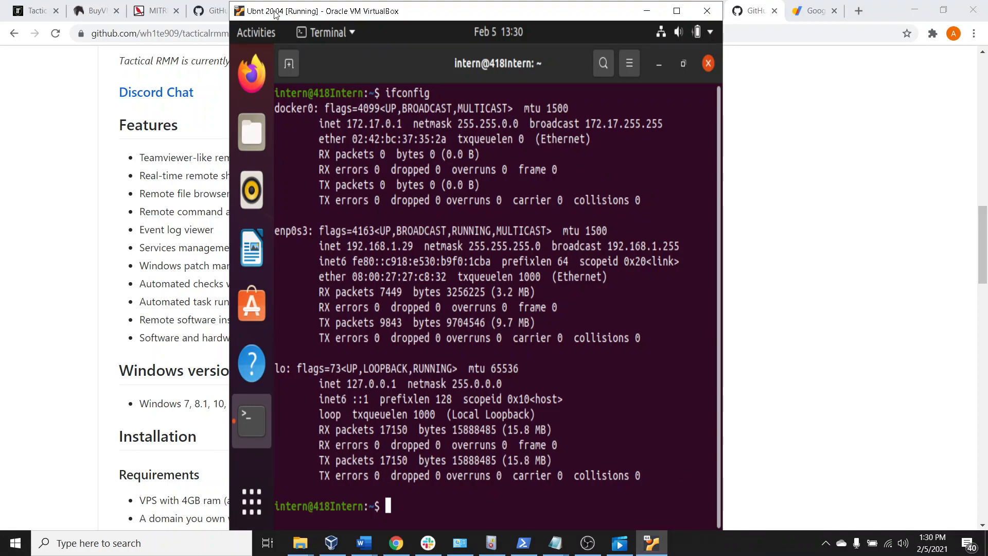
left_click(647, 14)
scroll(617, 304, "up", 5)
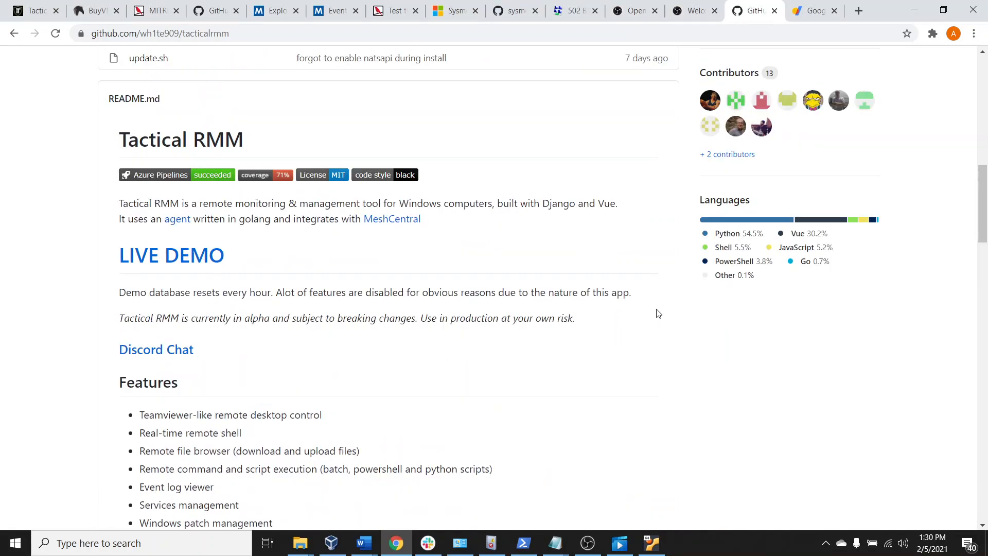
Return to the Tactical RMM dashboard and examine the Agents options and the site's web address
left_click(637, 10)
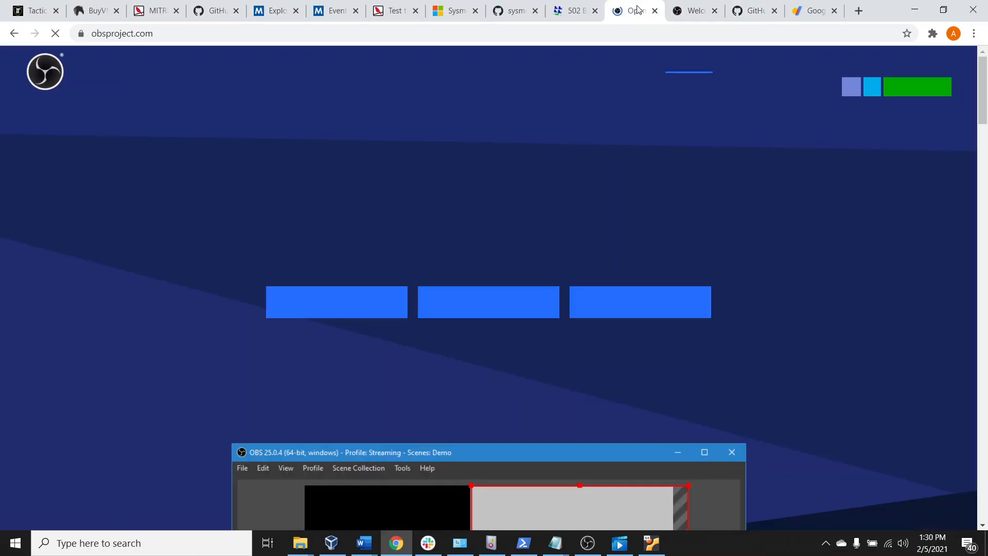
left_click(35, 10)
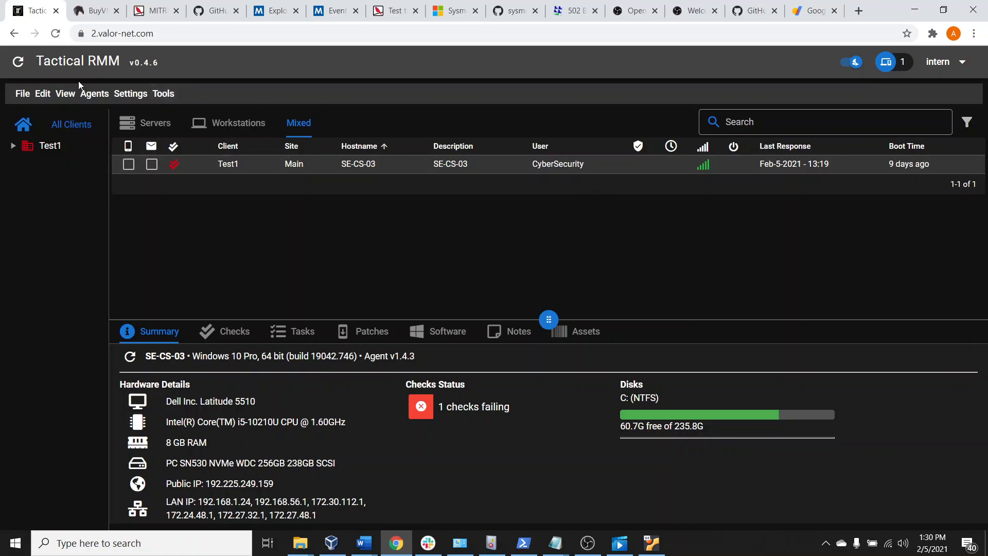
left_click(95, 99)
left_click(96, 98)
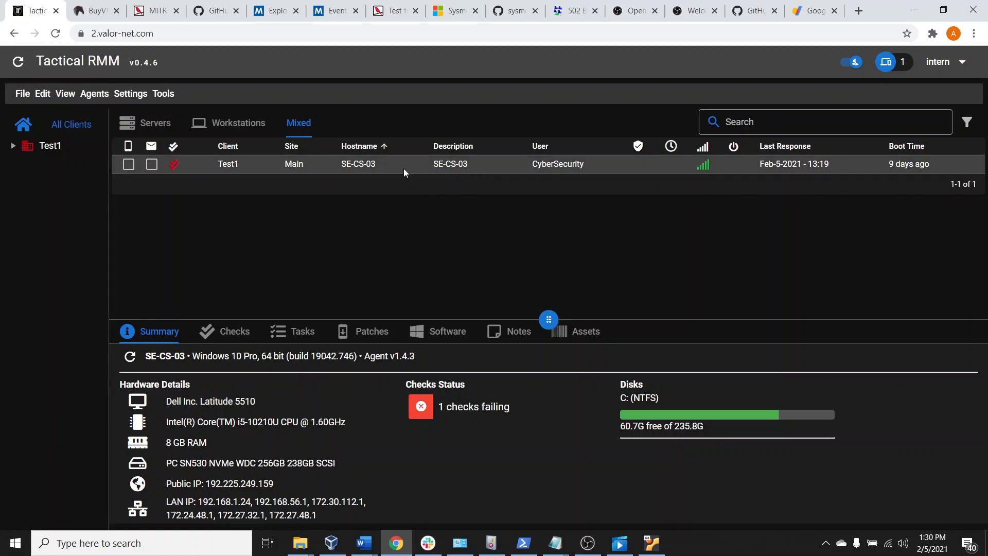
left_click(203, 32)
left_click(202, 34)
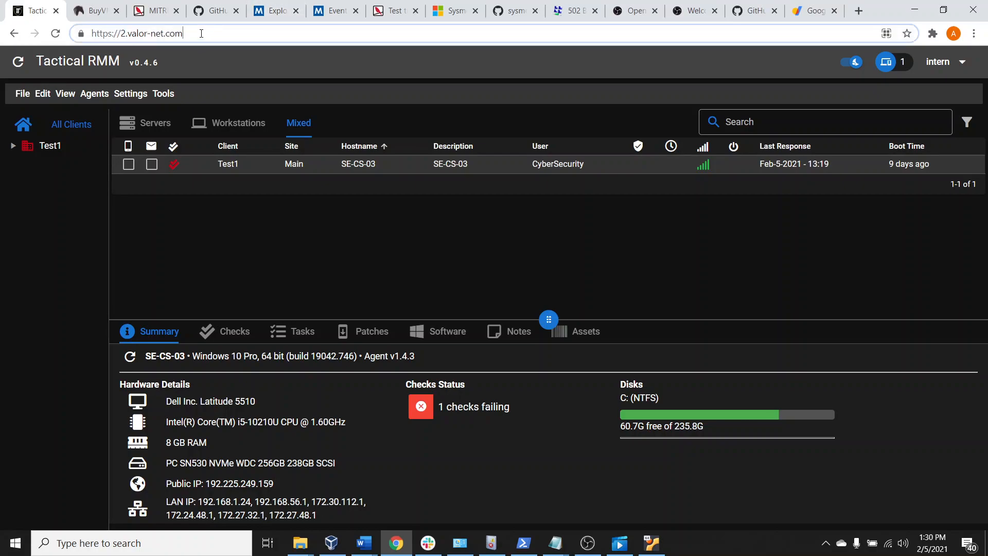
left_click_drag(215, 32, 129, 34)
left_click(228, 36)
Examine the actions available for the SE-CS-03 agent and its hardware details in the summary
right_click(326, 165)
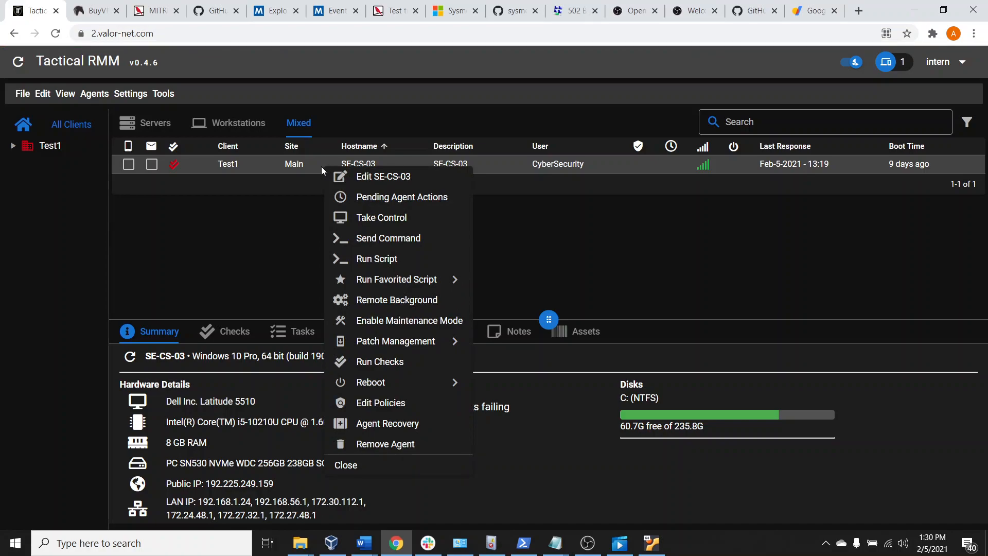
left_click(599, 215)
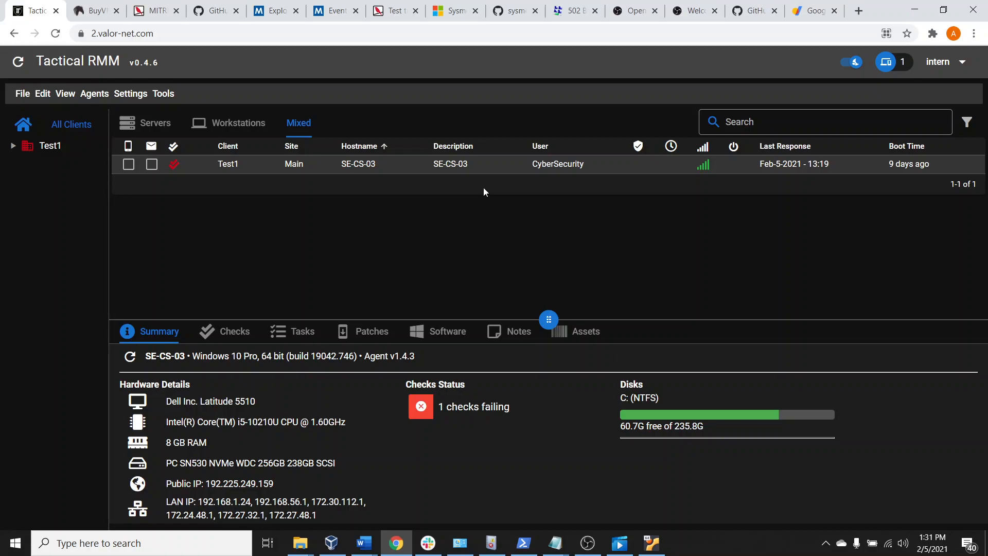
right_click(498, 166)
left_click_drag(186, 401, 296, 471)
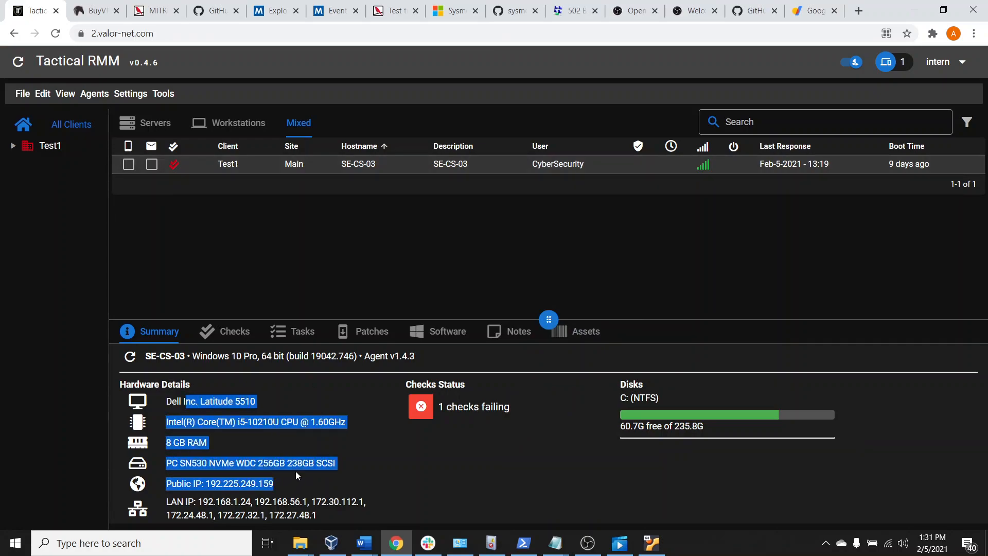
Review the SE-CS-03 agent's checks, available check types, tasks, patches, software, notes and assets, and return to its summary
left_click(246, 333)
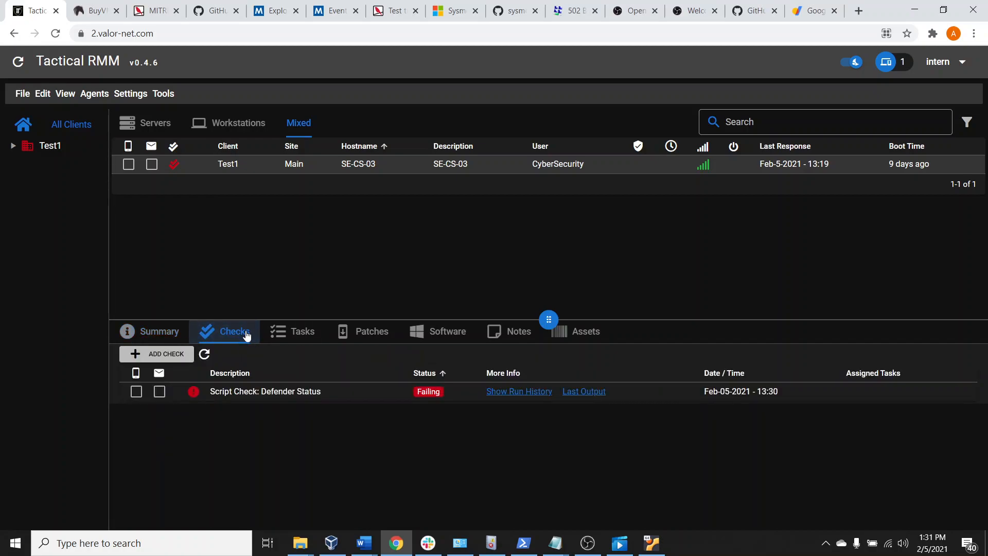
left_click(161, 353)
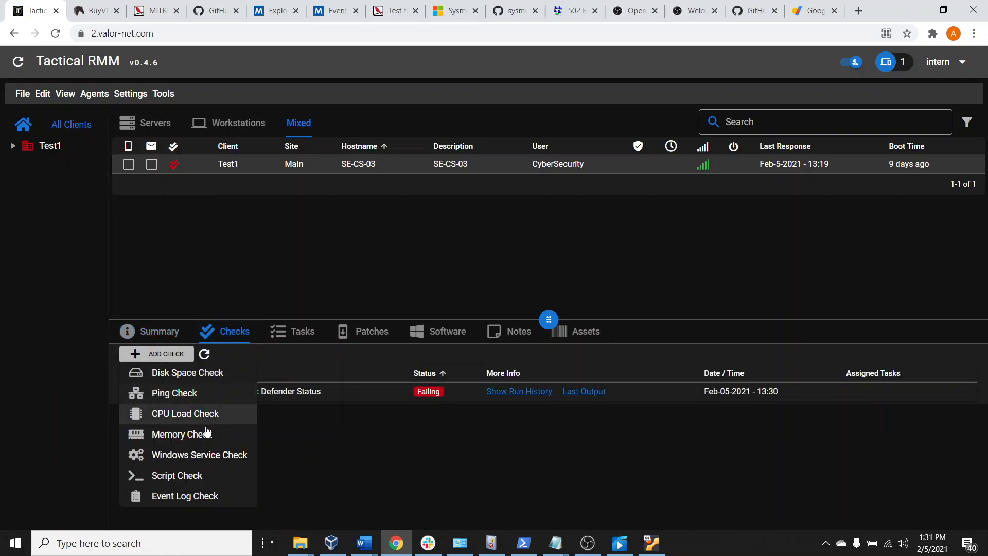
left_click(300, 335)
left_click(364, 335)
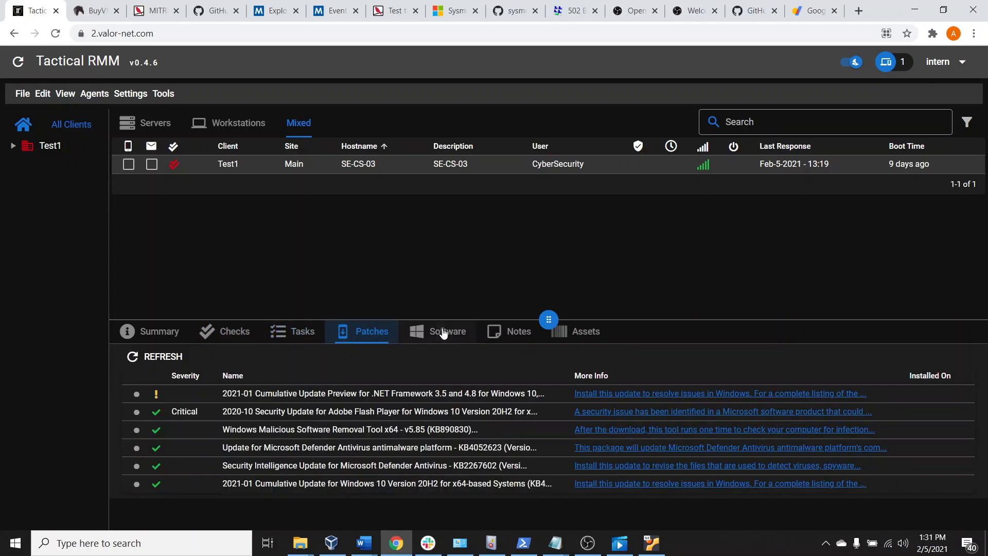
left_click(453, 333)
scroll(343, 452, "down", 5)
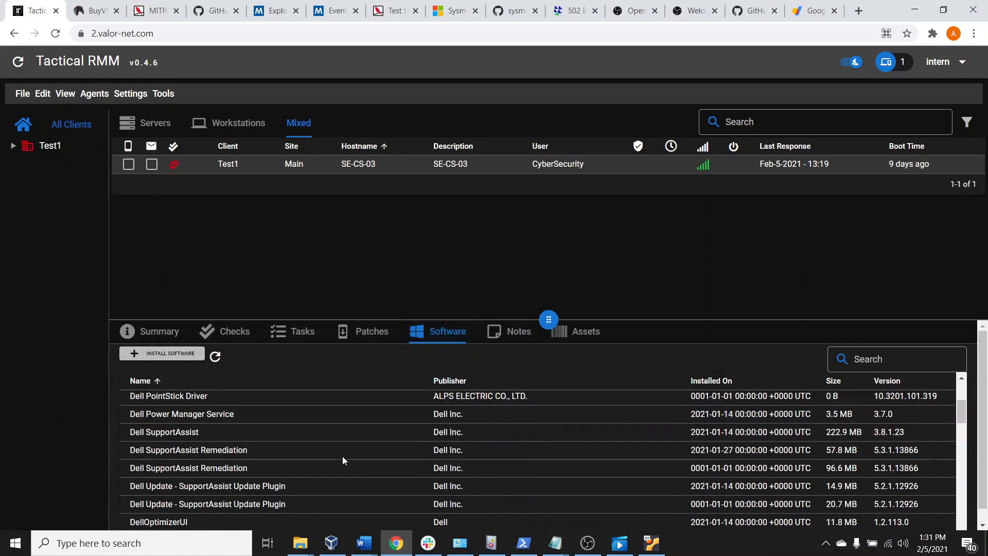
left_click(514, 335)
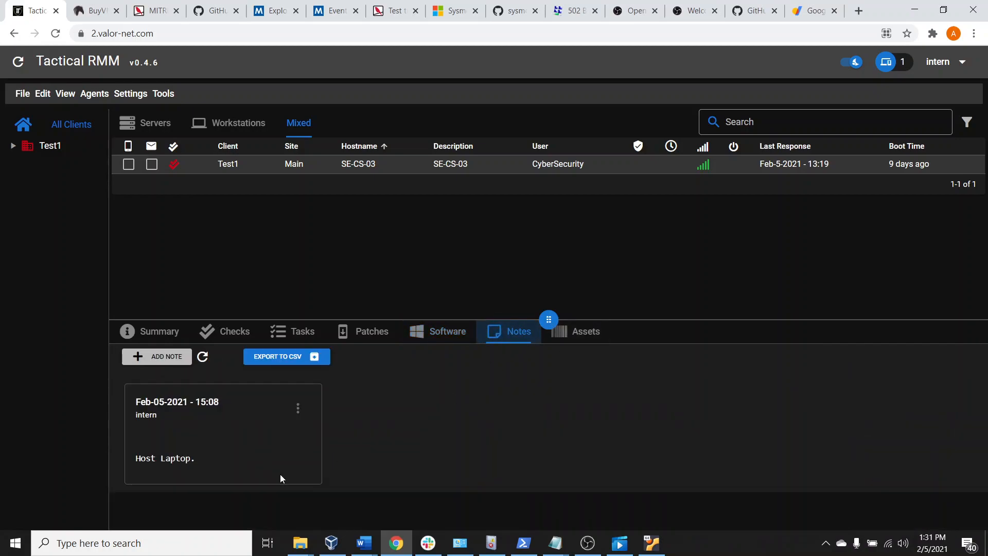
left_click(591, 334)
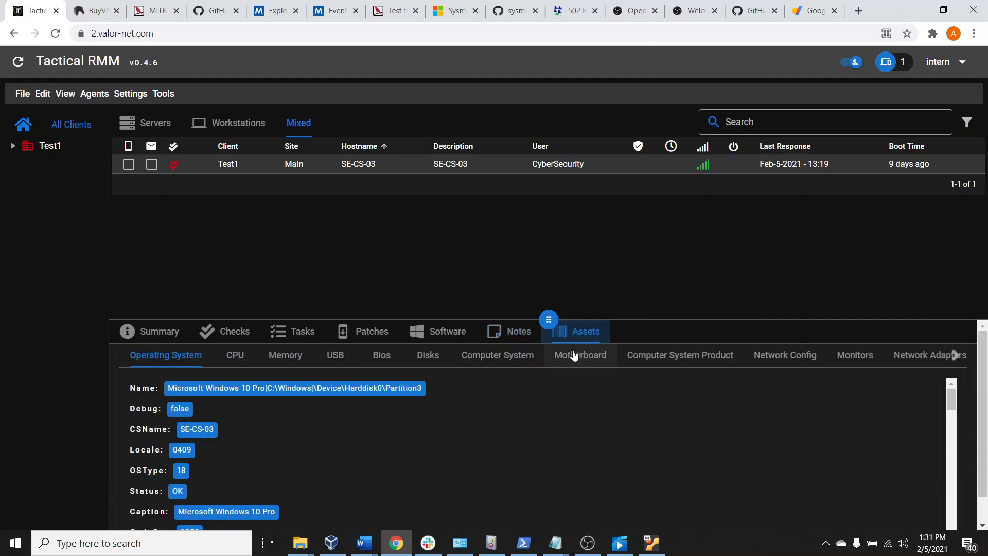
left_click(155, 331)
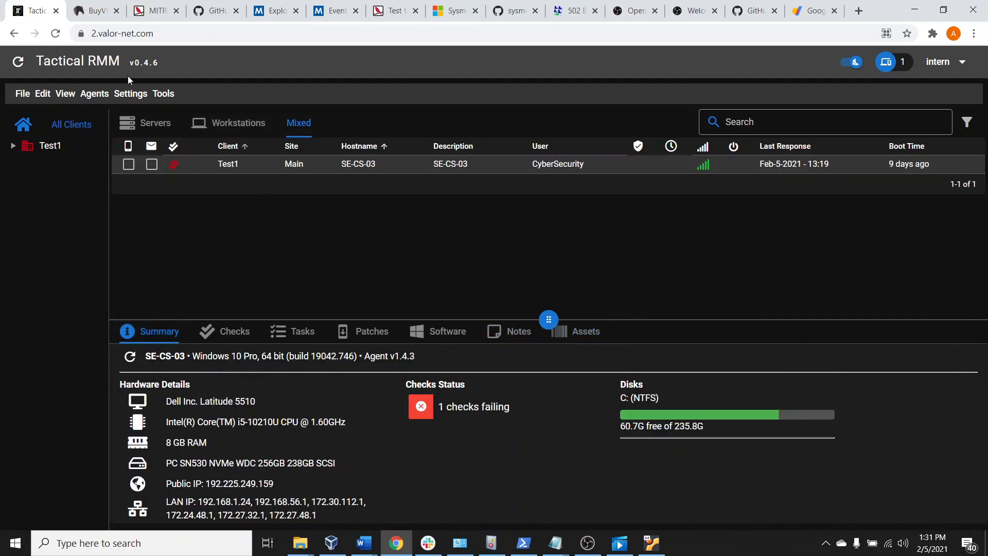
Open a Take Control session for the SE-CS-03 agent and connect to its remote desktop
right_click(271, 165)
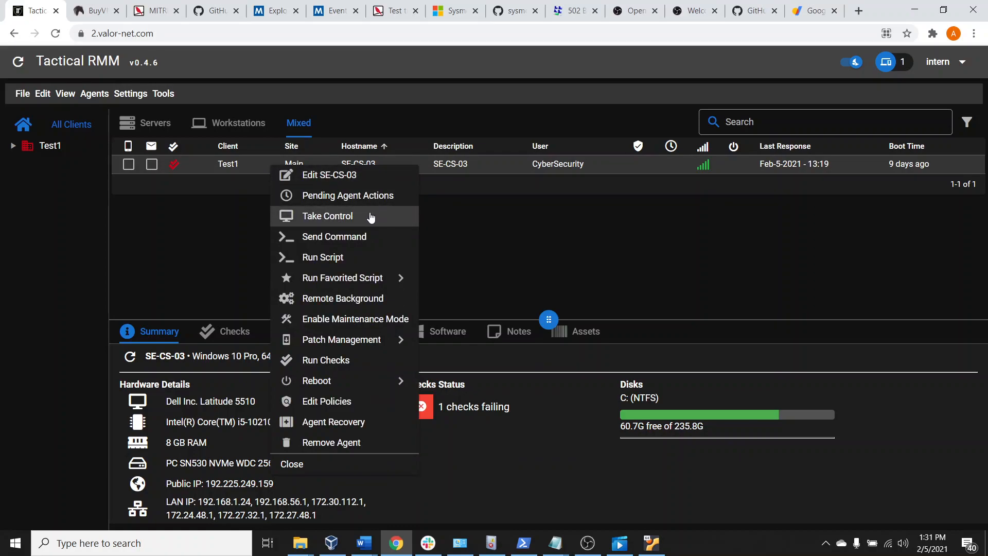
left_click(352, 220)
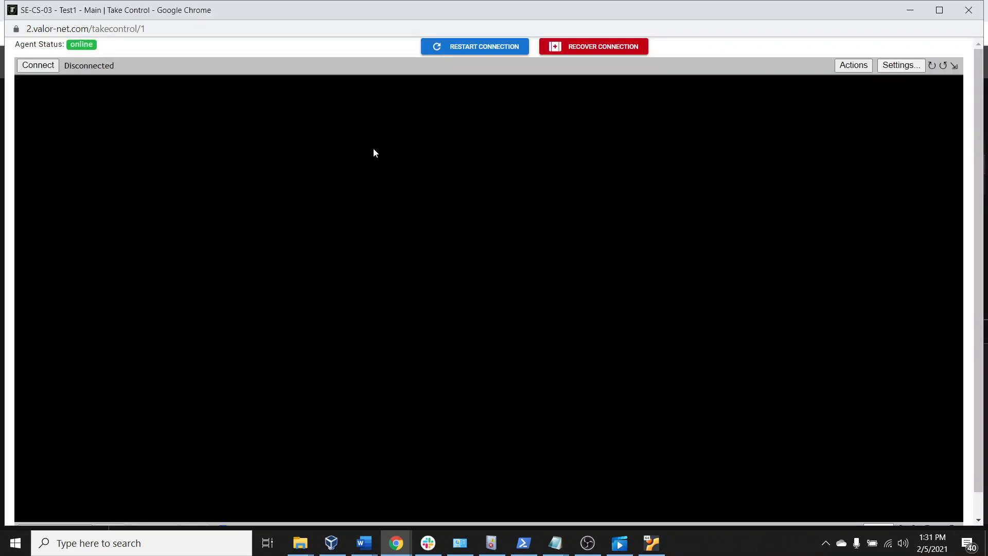
left_click(38, 66)
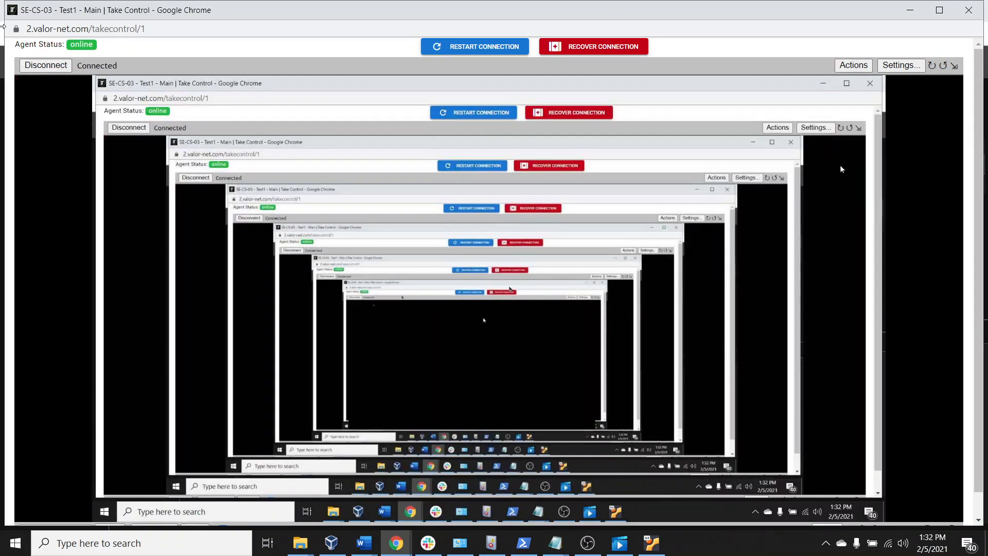
Disconnect the SE-CS-03 remote desktop session and close its Take Control window
left_click(46, 65)
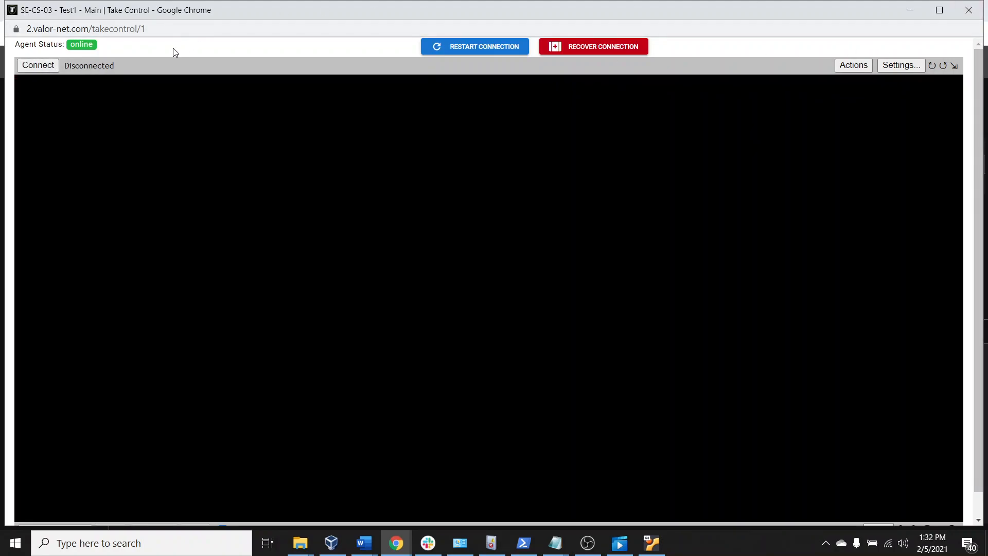
left_click_drag(240, 14, 243, 54)
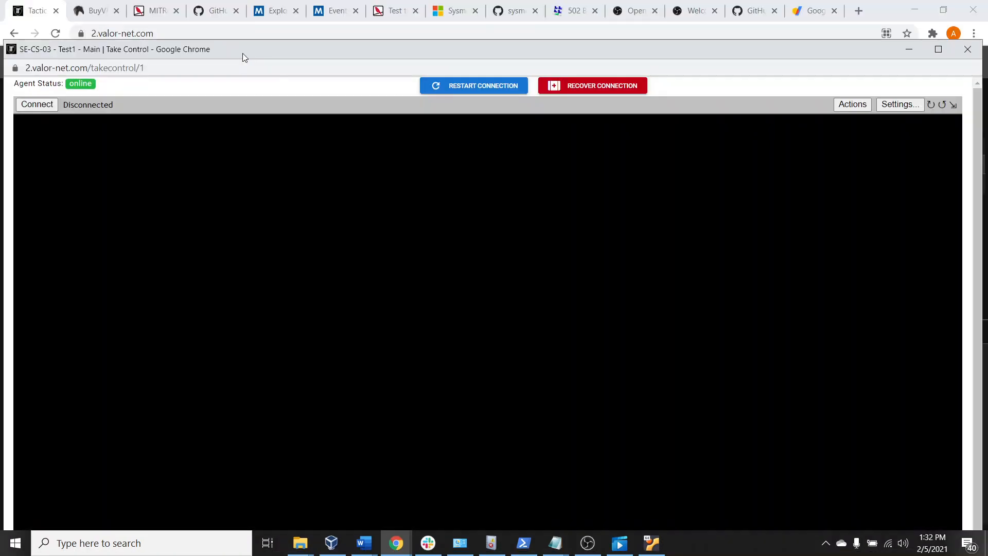
left_click(966, 50)
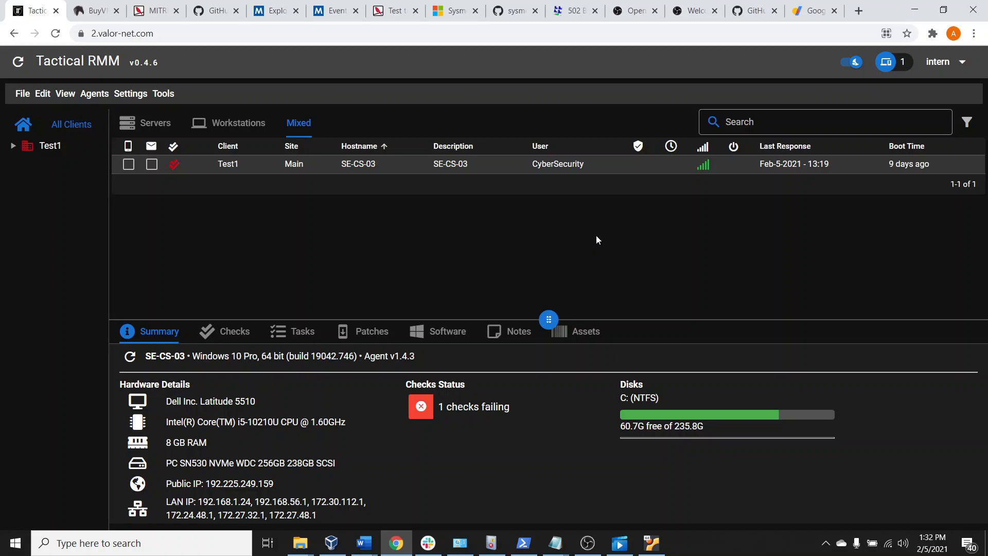
Open the Script Manager and look through the list of favorite and community scripts
right_click(385, 167)
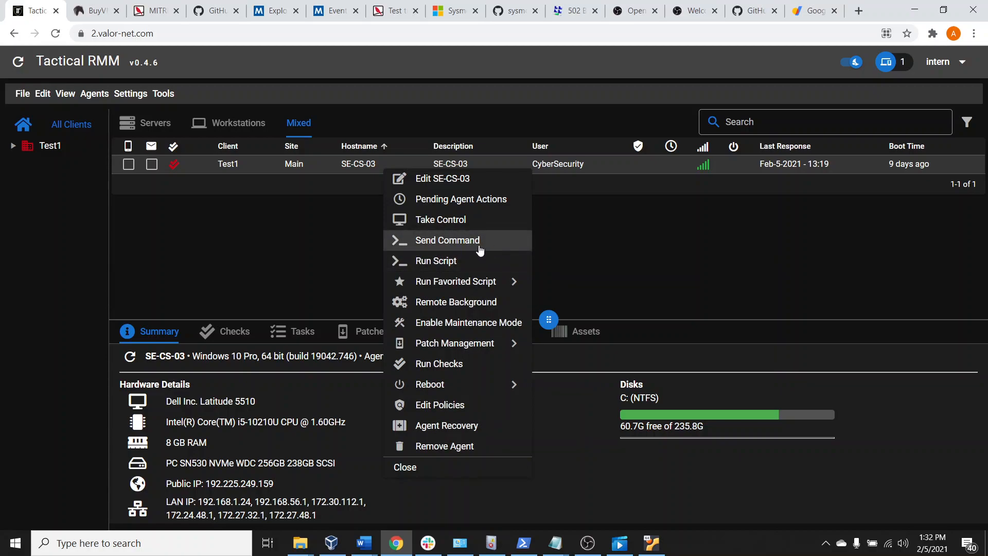
left_click(282, 199)
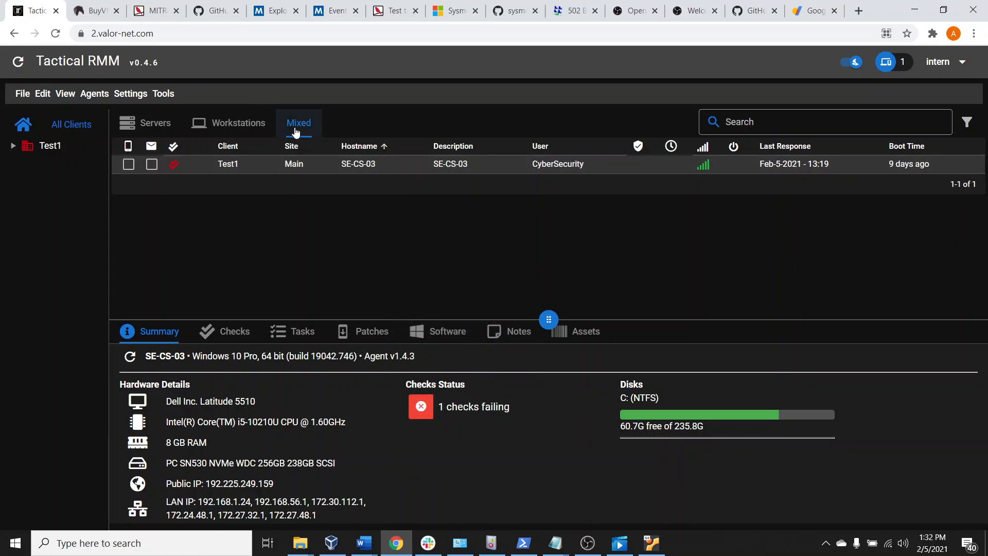
left_click(131, 94)
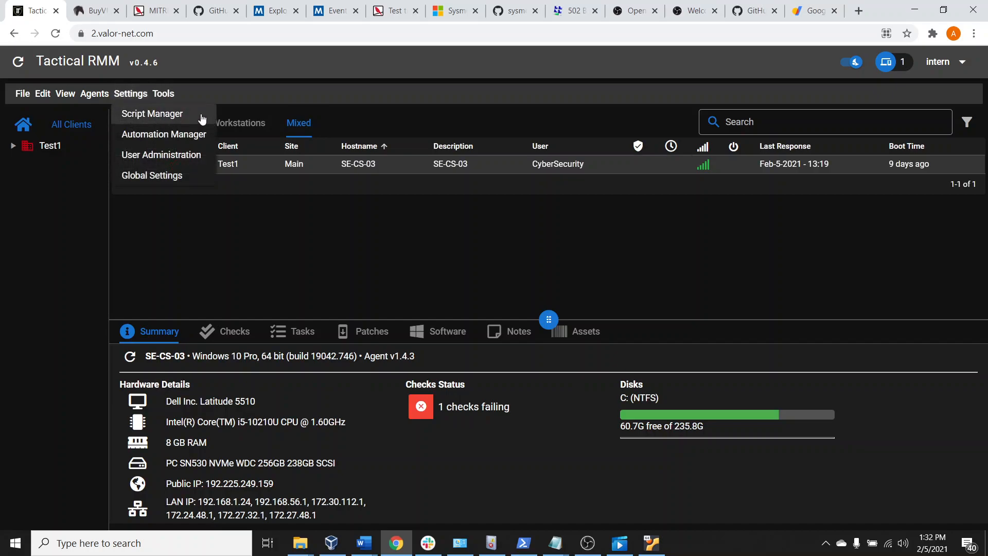
left_click(172, 114)
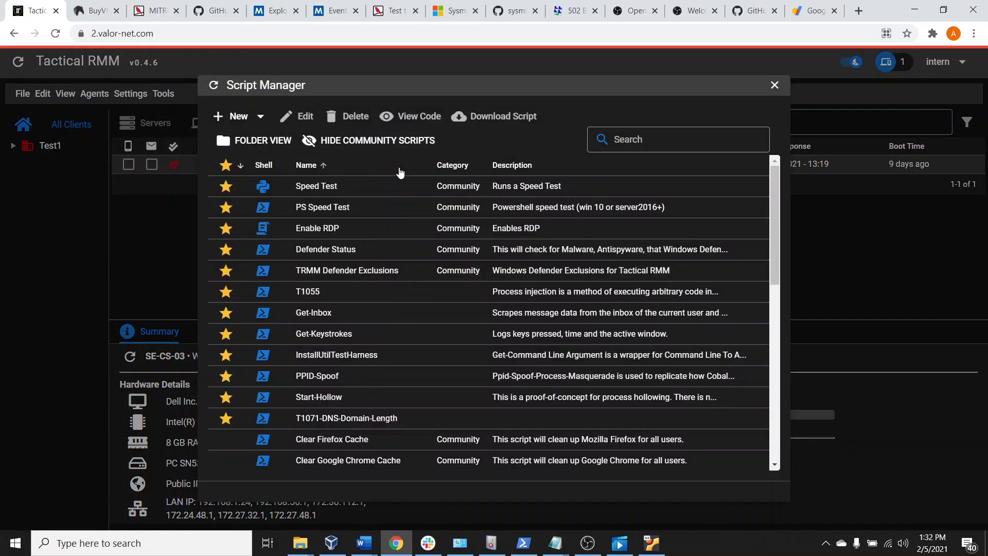
scroll(550, 344, "down", 5)
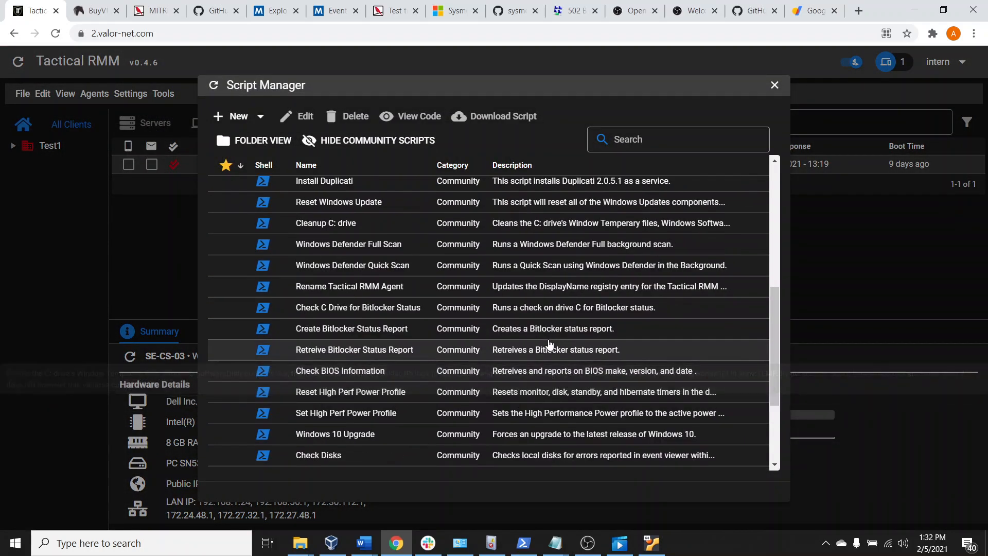
scroll(512, 285, "down", 3)
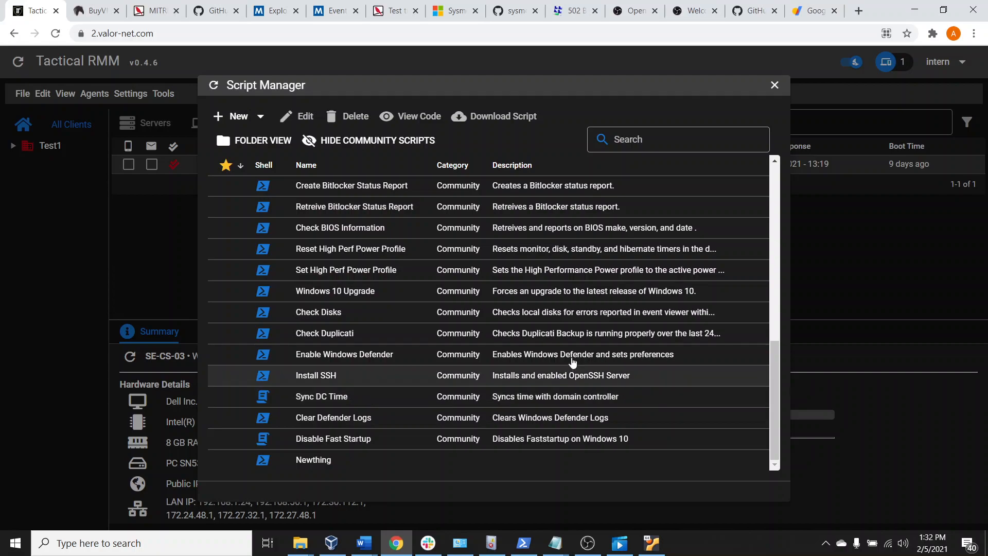
scroll(379, 278, "up", 1)
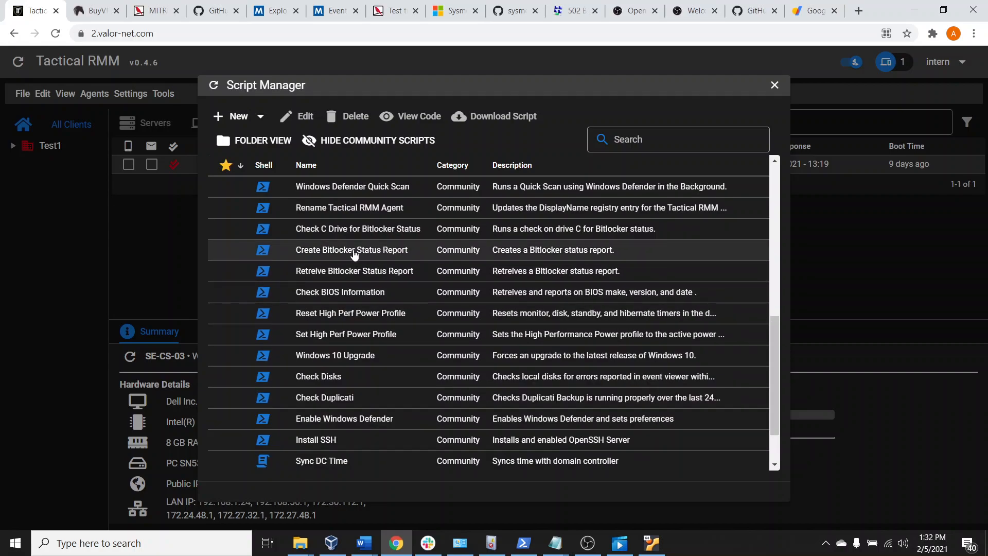
scroll(409, 330, "up", 3)
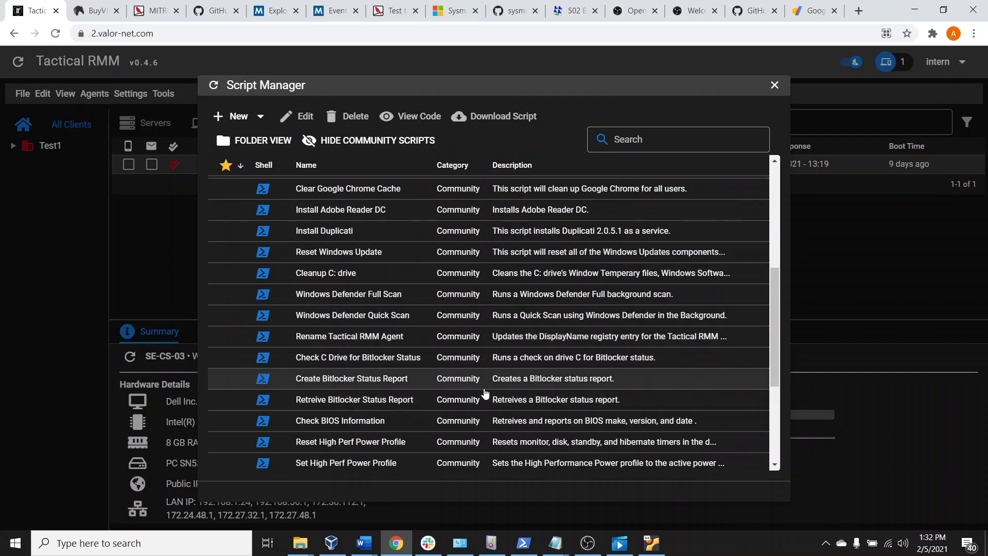
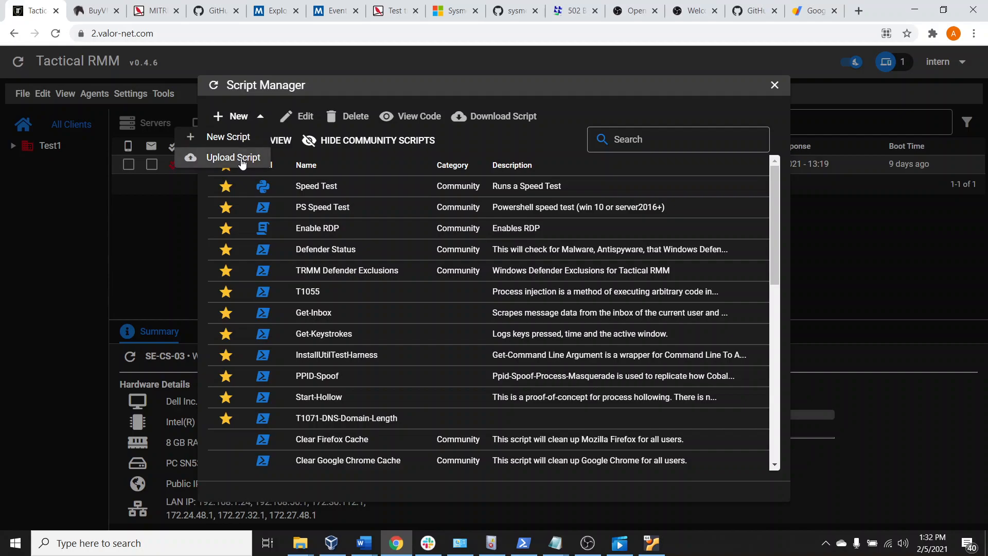
Open the form for uploading a new script, view its fields, and close it without adding anything
left_click(238, 157)
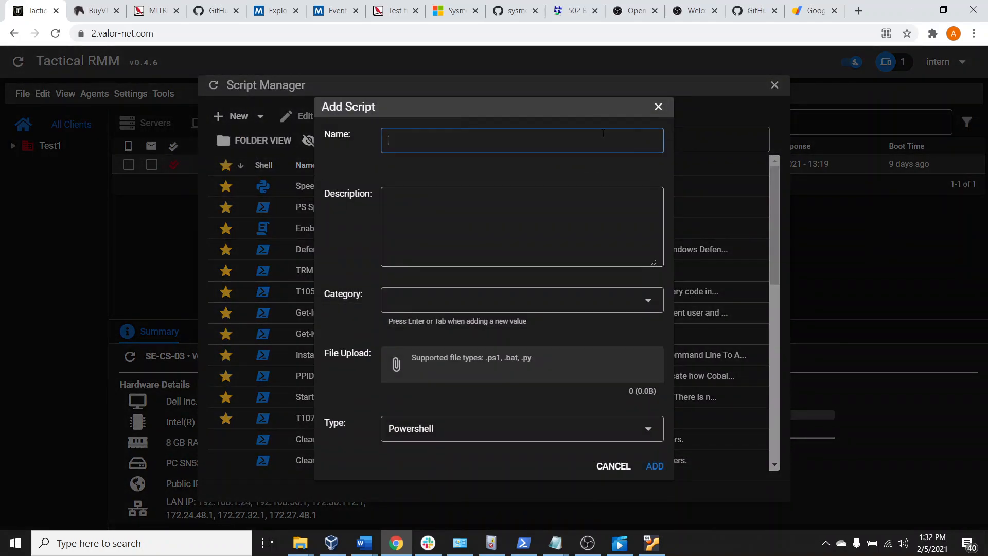
left_click(659, 107)
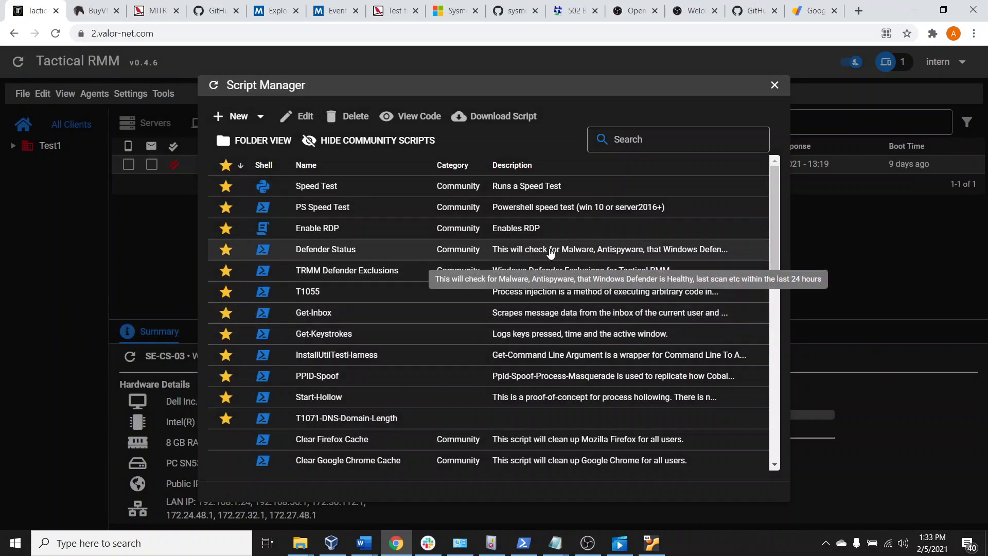
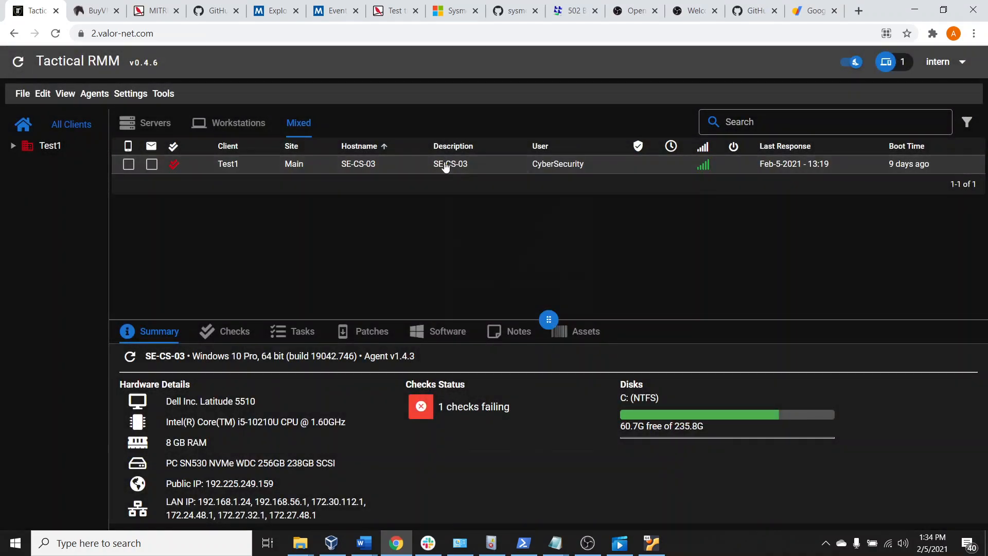
Bring up the available management actions for the SE-CS-03 agent
right_click(446, 165)
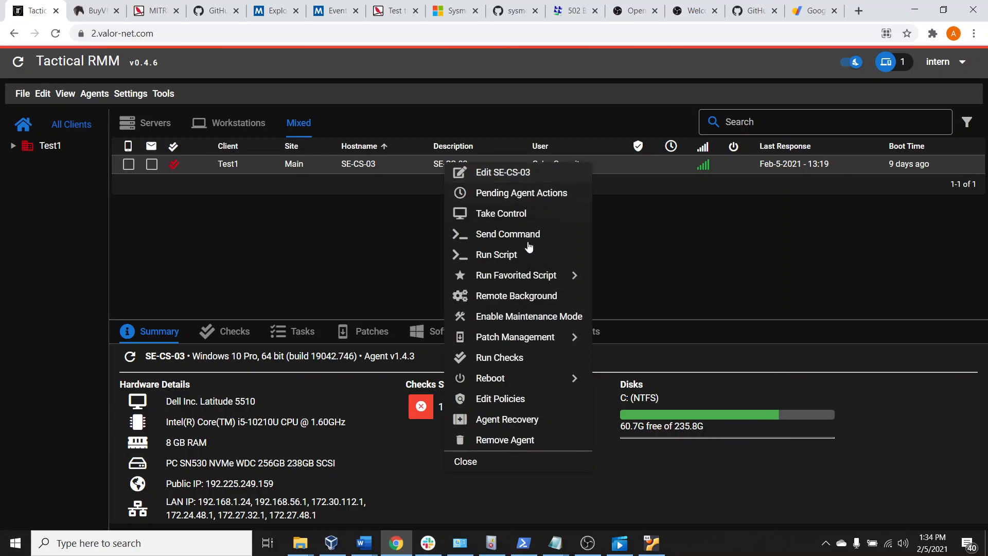
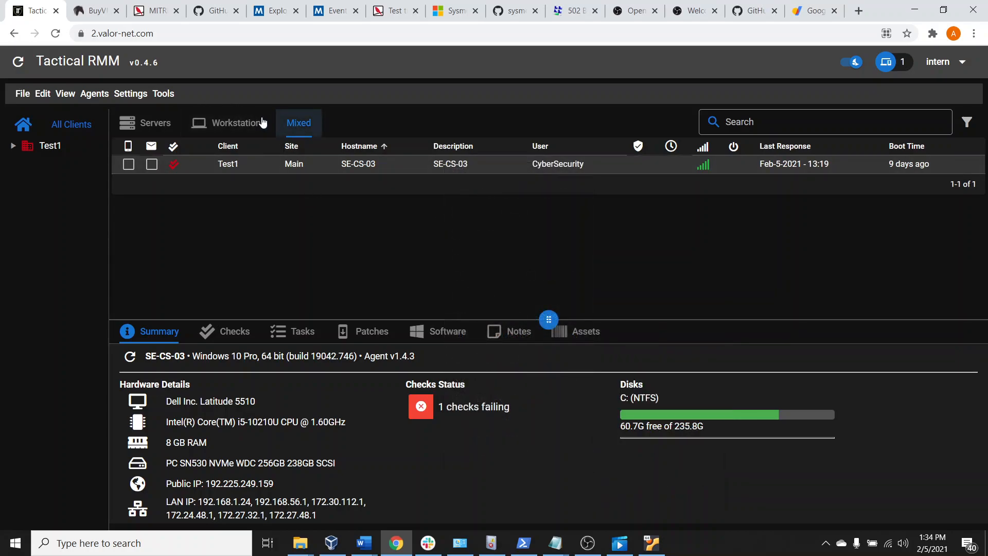
View the server agent list and switch back to the workstation agent list
left_click(221, 125)
left_click(146, 123)
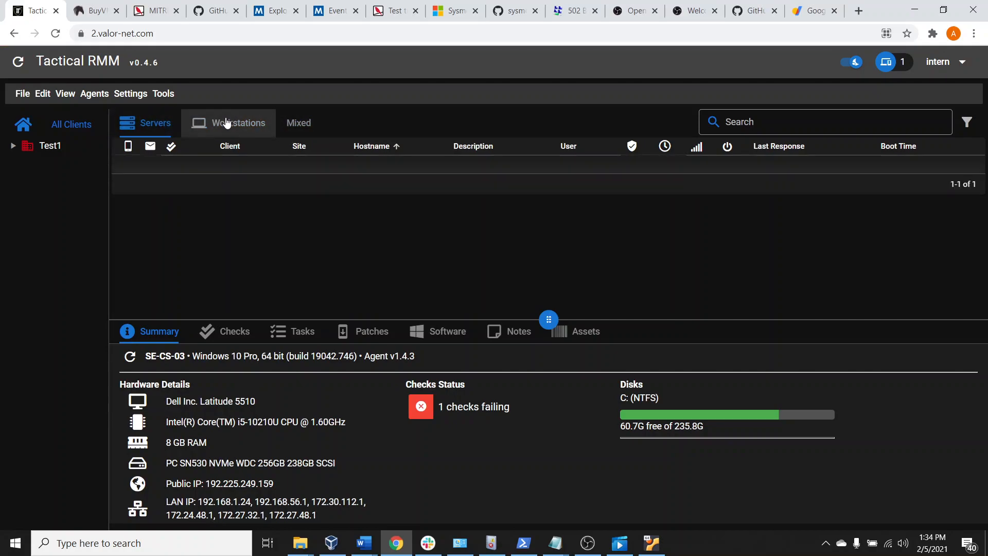
left_click(230, 122)
Open the Run Bulk Script form to review its agent type, target and script options, and close it without running
left_click(137, 95)
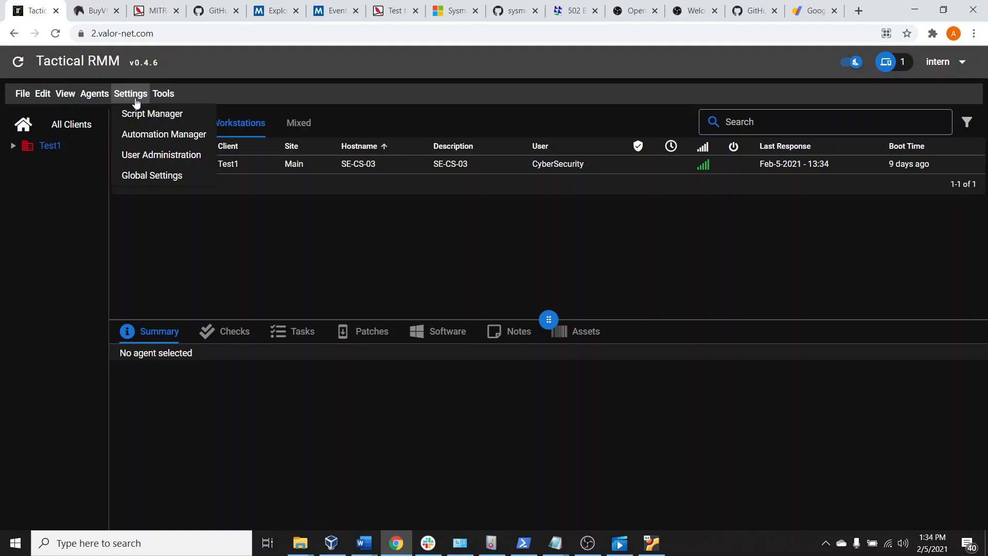
left_click(163, 95)
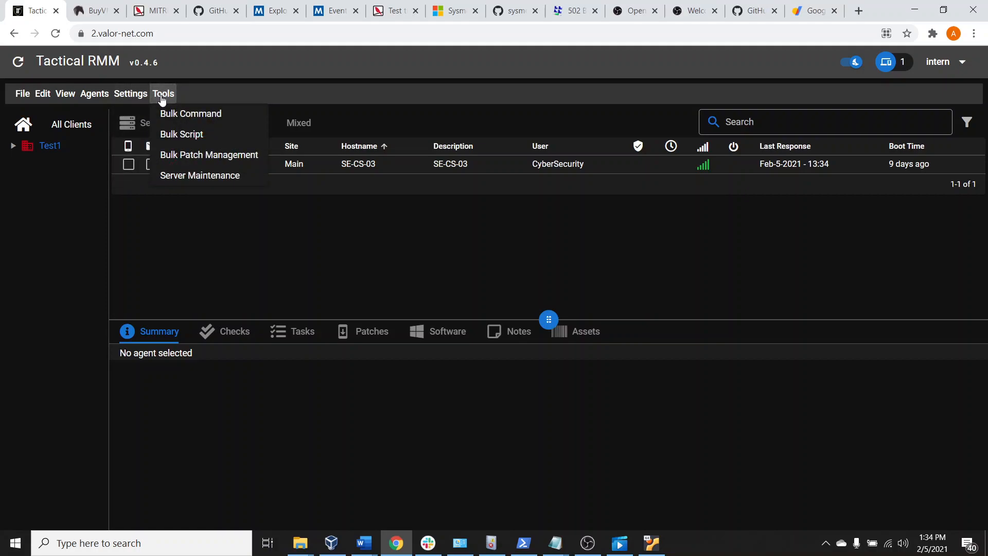
left_click(207, 133)
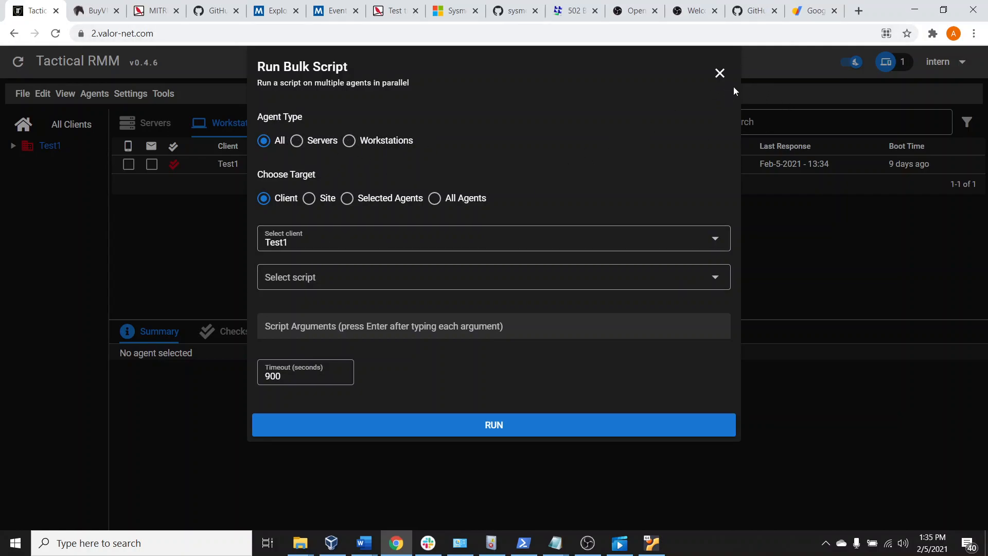
left_click(719, 74)
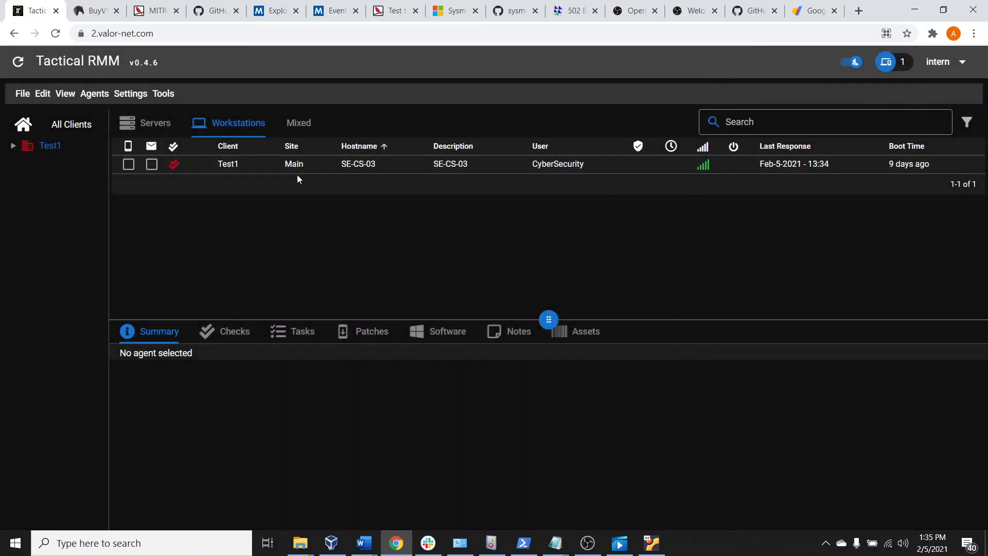
left_click(131, 95)
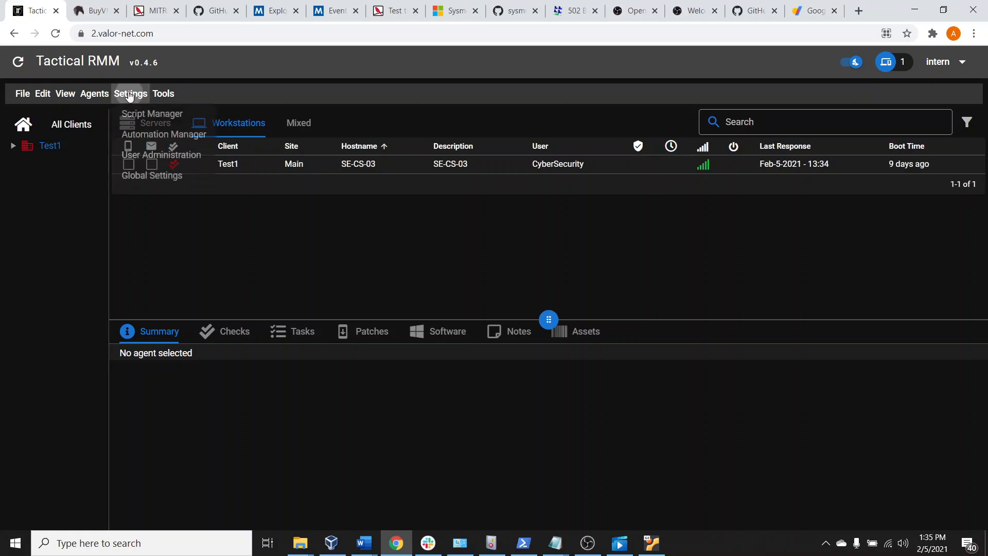
left_click(126, 97)
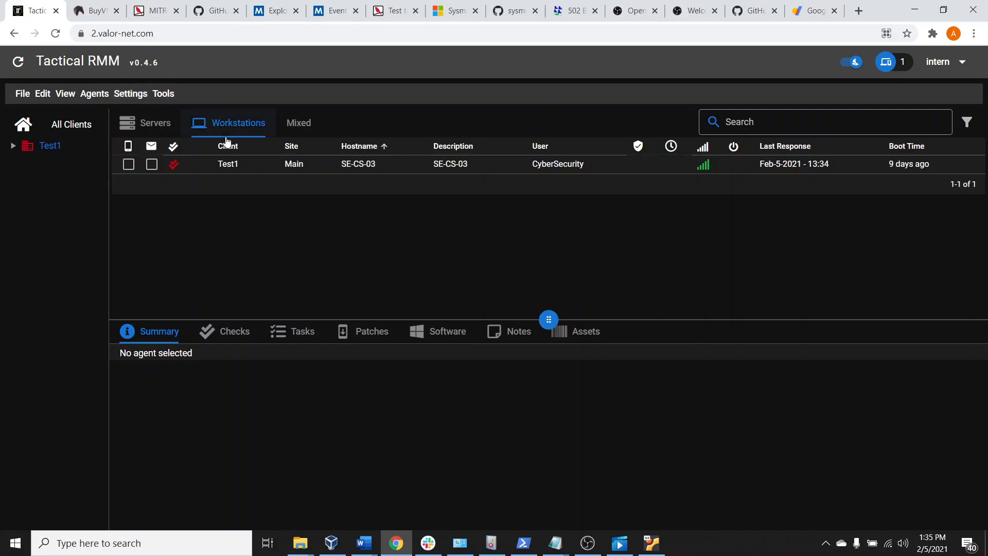
left_click(137, 96)
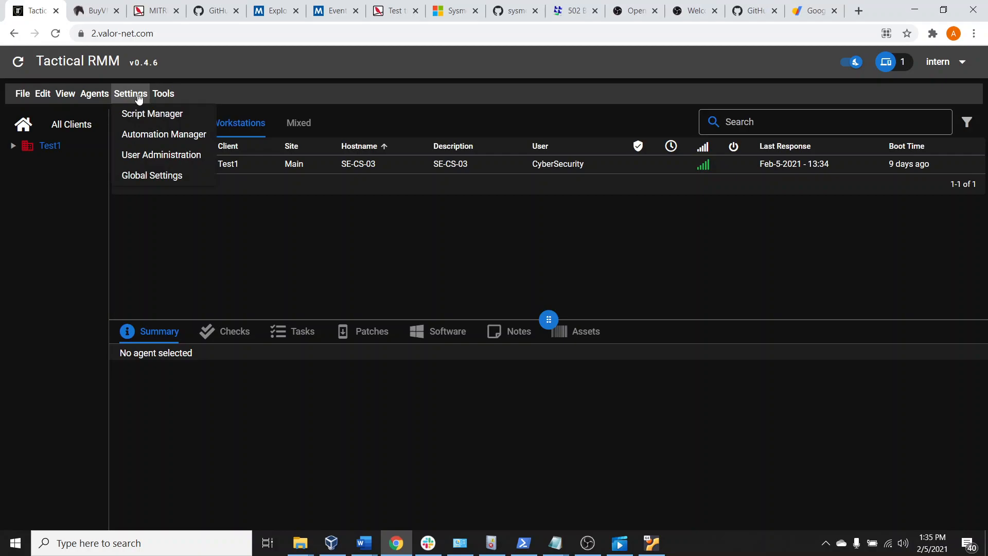
left_click(161, 93)
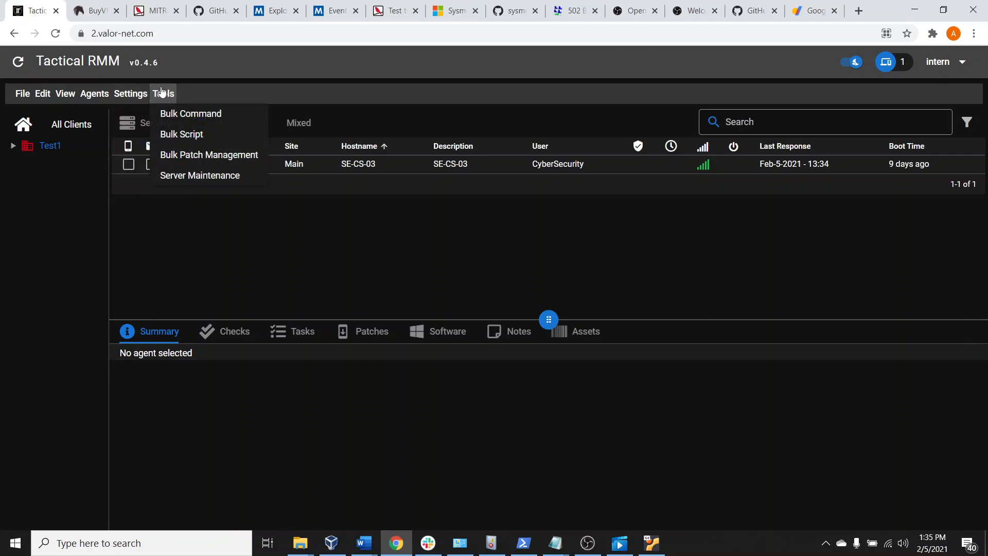
left_click(128, 92)
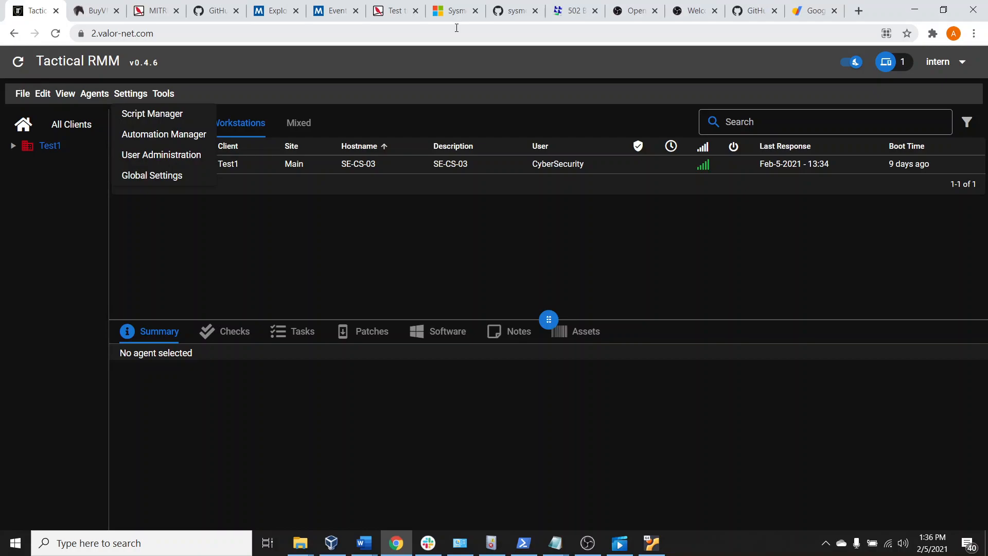
left_click(168, 94)
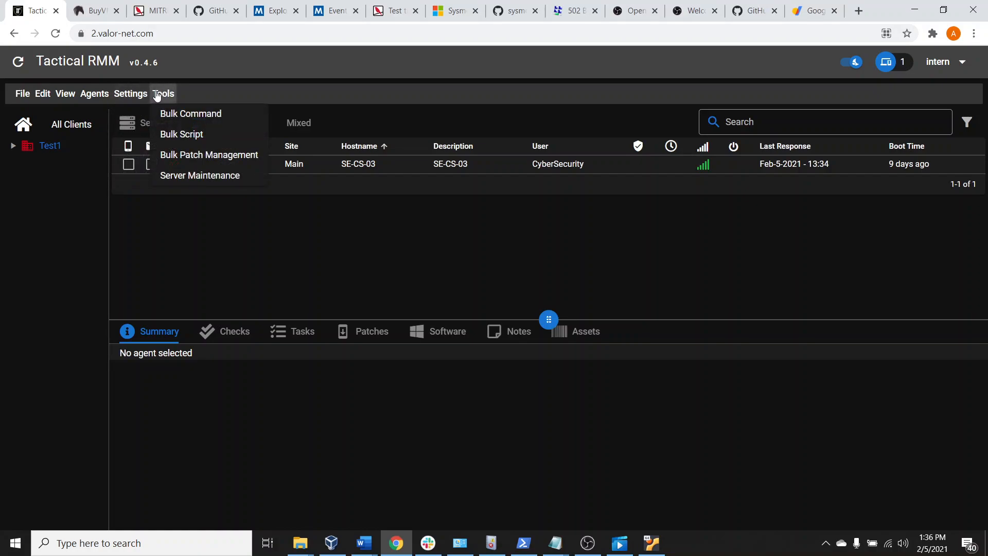
Open the MeshCentral section of the global settings
left_click(133, 94)
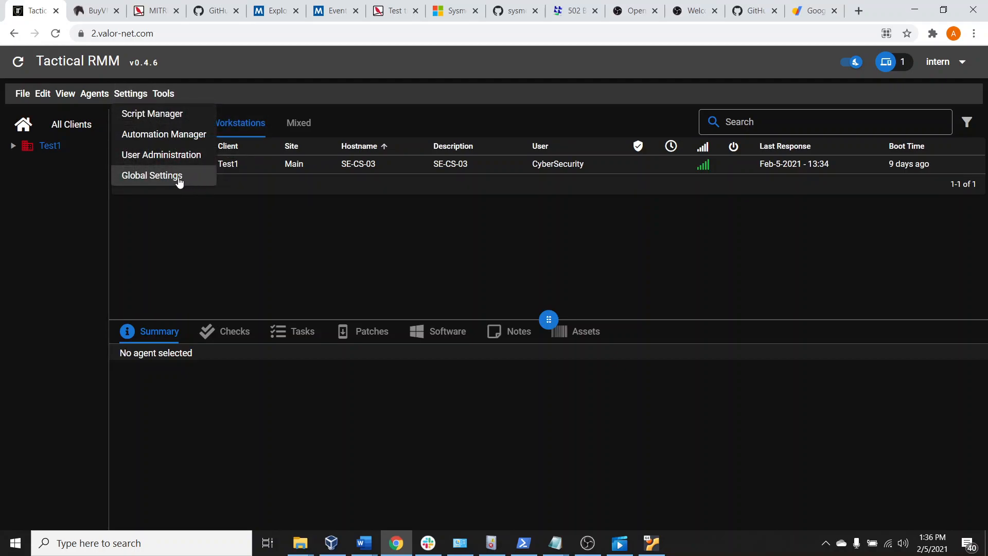
left_click(178, 177)
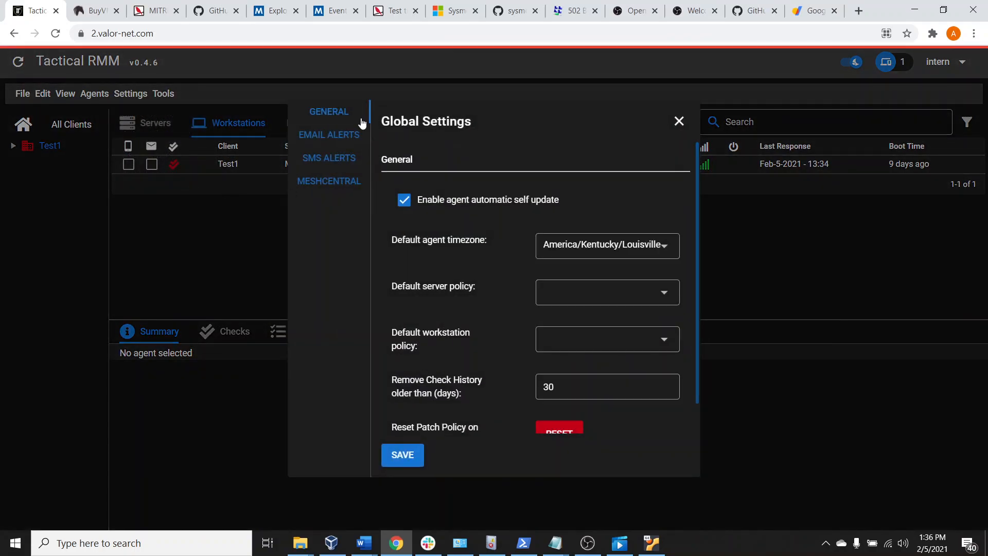
left_click(349, 178)
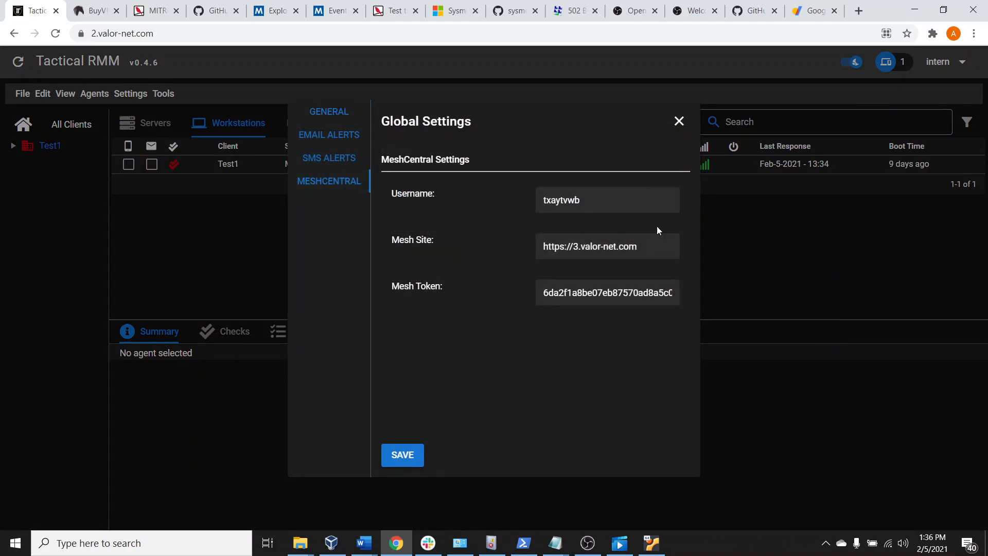
Copy the Mesh Site address from the MeshCentral settings and load it in a new browser tab
double_click(627, 247)
left_click_drag(651, 246, 487, 226)
right_click(619, 238)
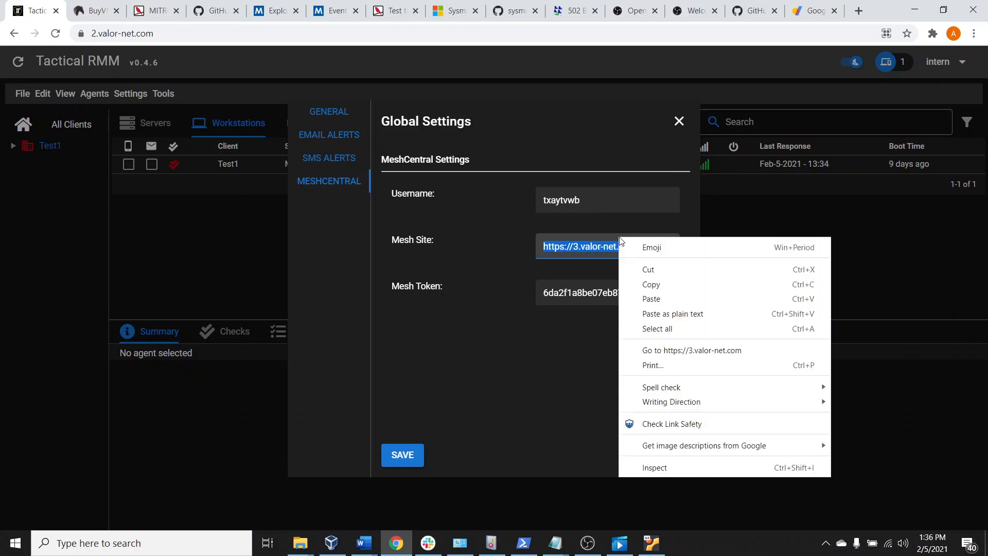
left_click(669, 282)
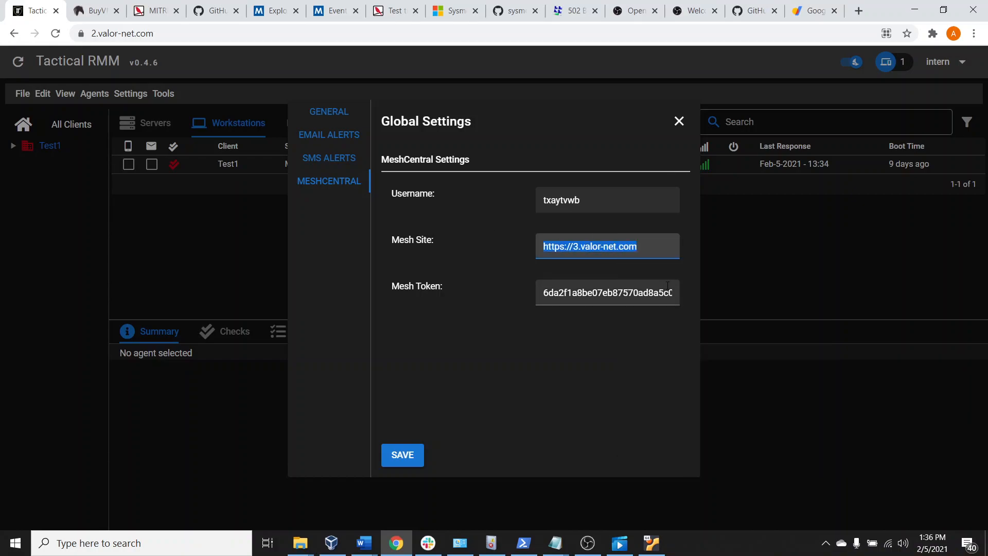
left_click(859, 11)
right_click(384, 33)
left_click(449, 136)
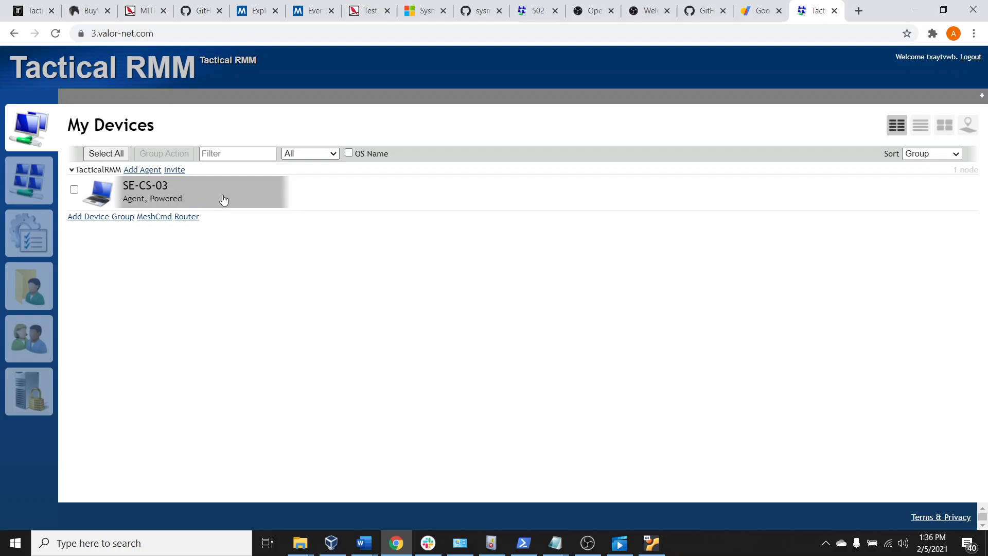
Open the SE-CS-03 device's general page and examine its Windows Security status for antivirus, update and firewall
left_click(219, 199)
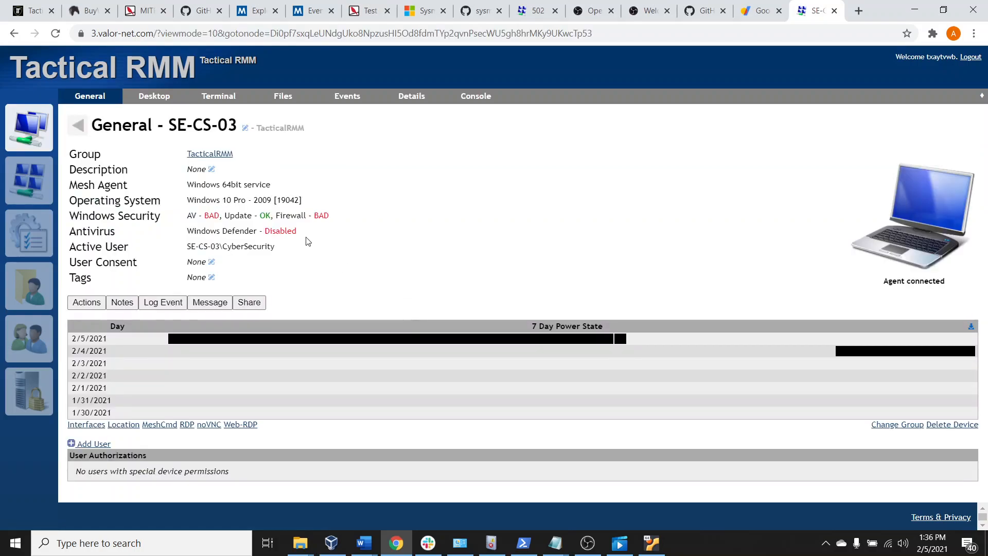
left_click_drag(175, 216, 262, 217)
triple_click(319, 215)
left_click(319, 212)
left_click_drag(192, 215, 269, 216)
left_click(332, 216)
left_click_drag(332, 216, 255, 227)
left_click(323, 229)
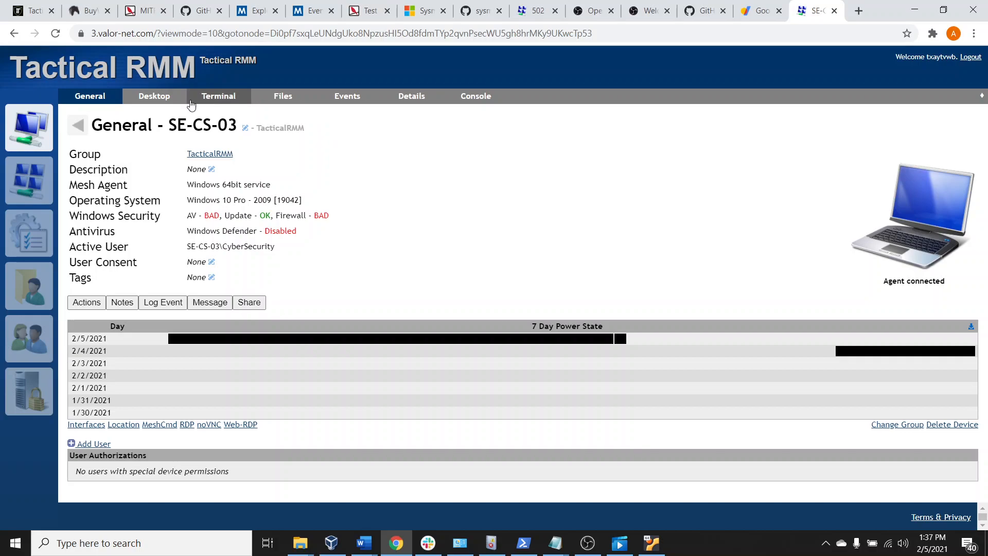
View the remote desktop page and the terminal page of SE-CS-03
left_click(153, 97)
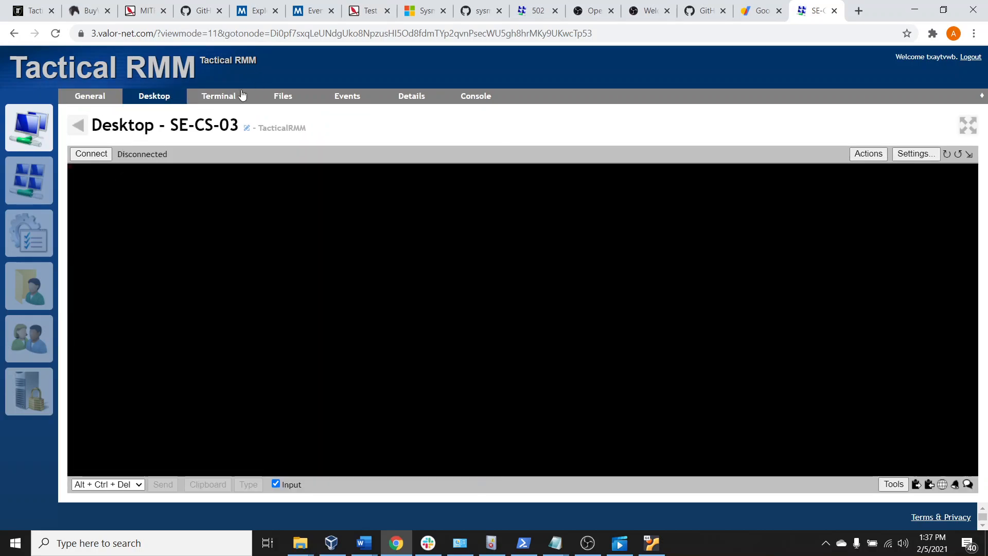
left_click(219, 98)
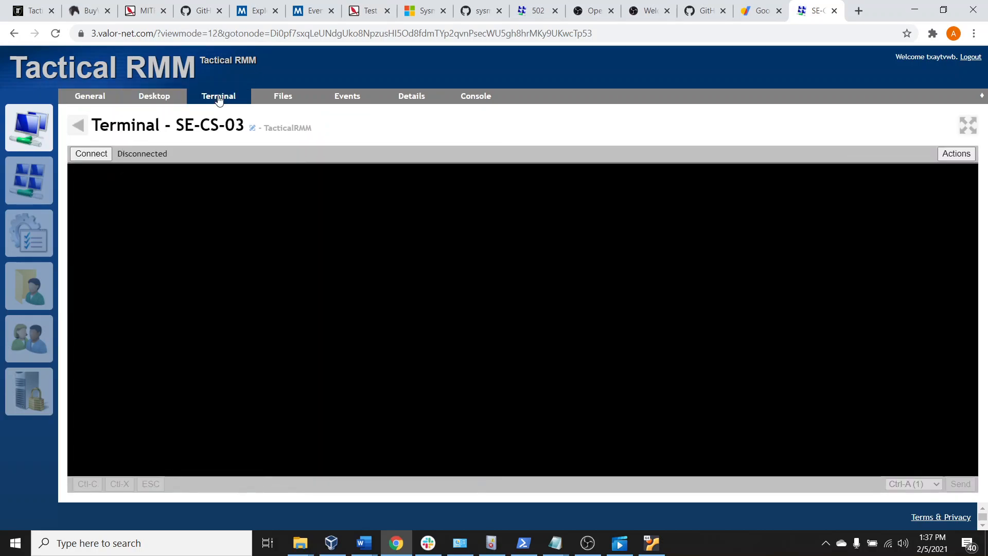
Connect to the files of SE-CS-03, browse to C:\Users\CyberSecurity, and end the file session
left_click(290, 102)
left_click(91, 154)
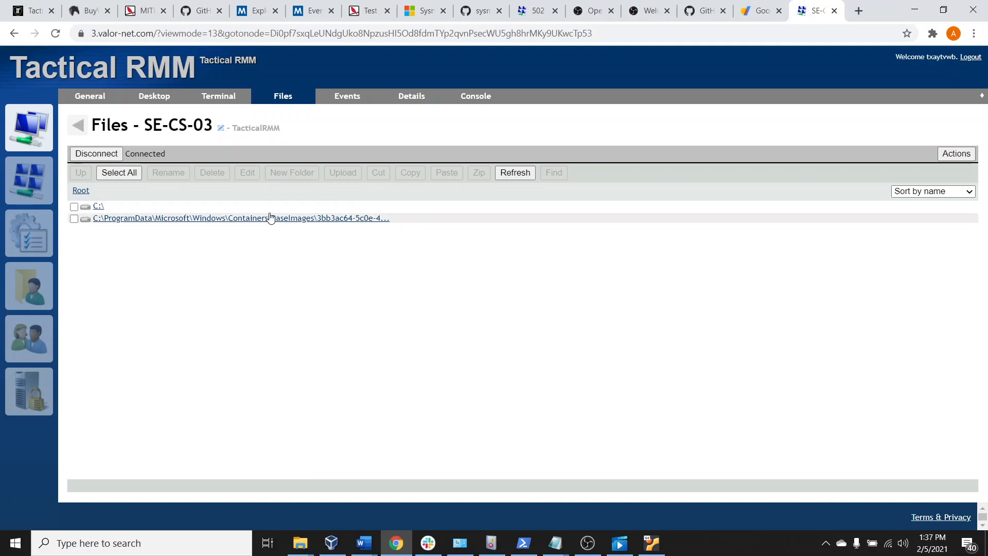
left_click(97, 207)
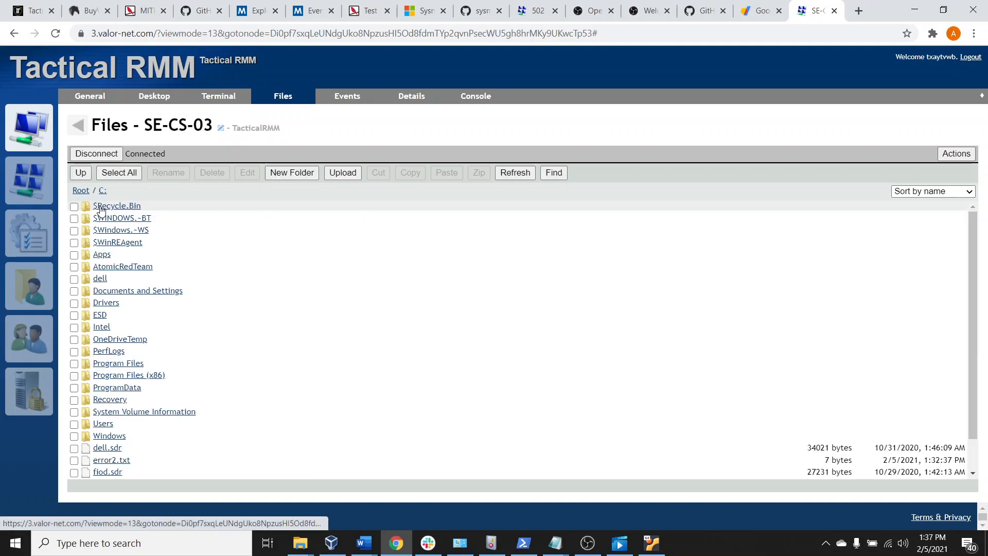
scroll(287, 295, "down", 3)
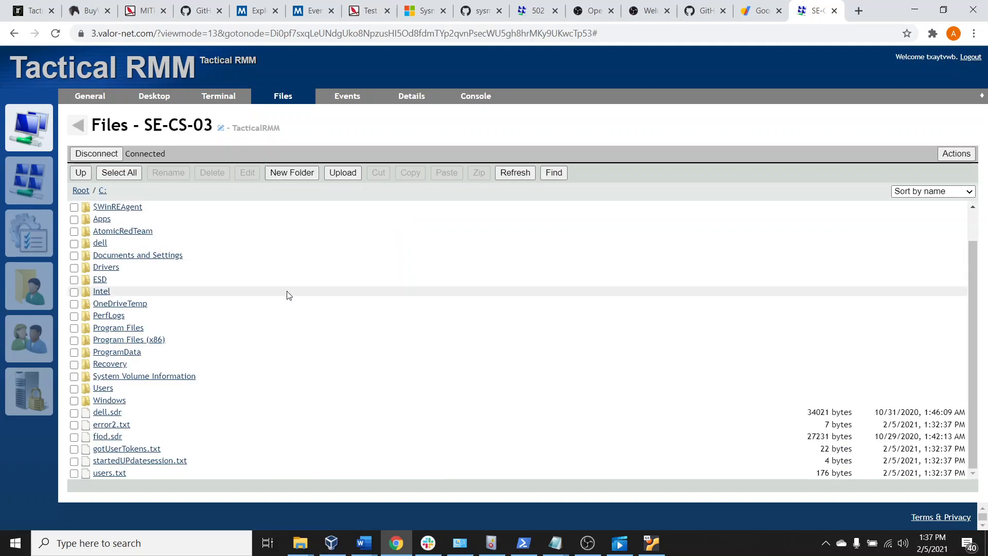
left_click(106, 388)
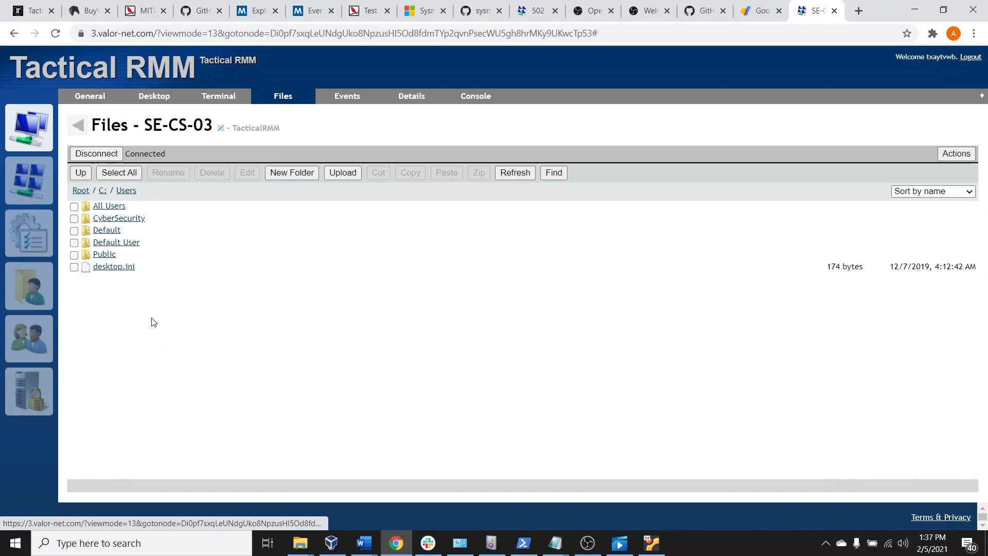
left_click(121, 219)
scroll(278, 335, "down", 5)
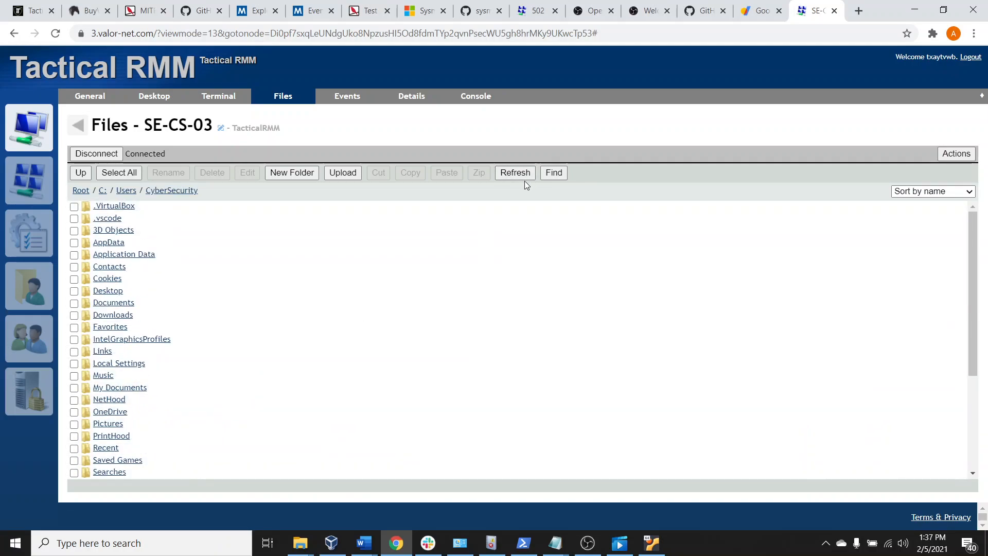
left_click(96, 154)
Look at the events of SE-CS-03 and examine the network adapters in its device details
left_click(366, 100)
left_click(413, 101)
scroll(321, 408, "down", 1)
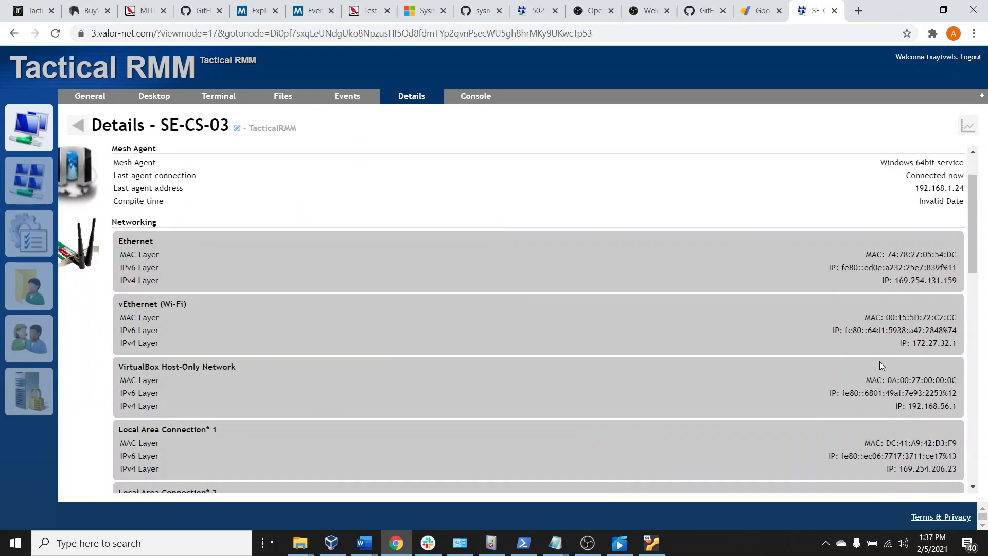
scroll(871, 369, "down", 1)
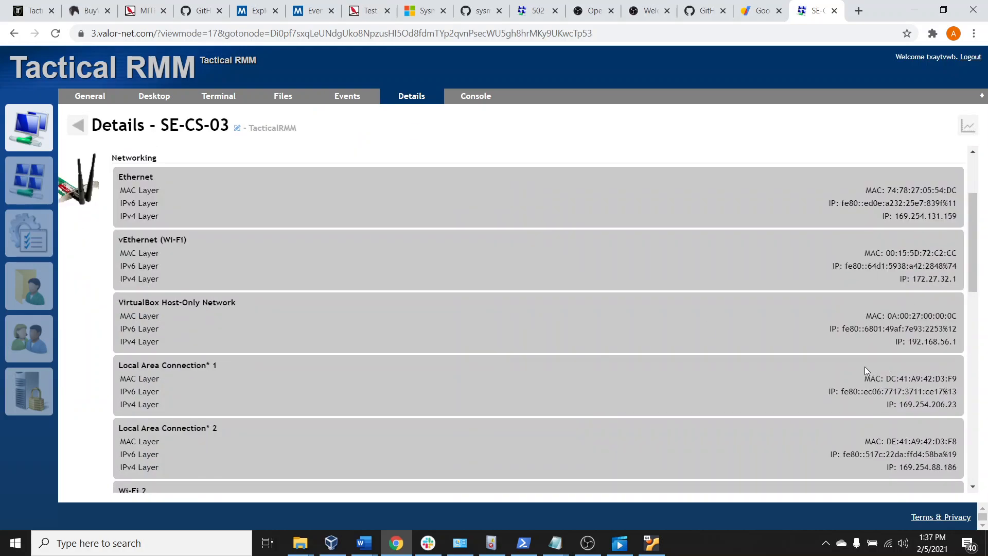
scroll(864, 367, "down", 5)
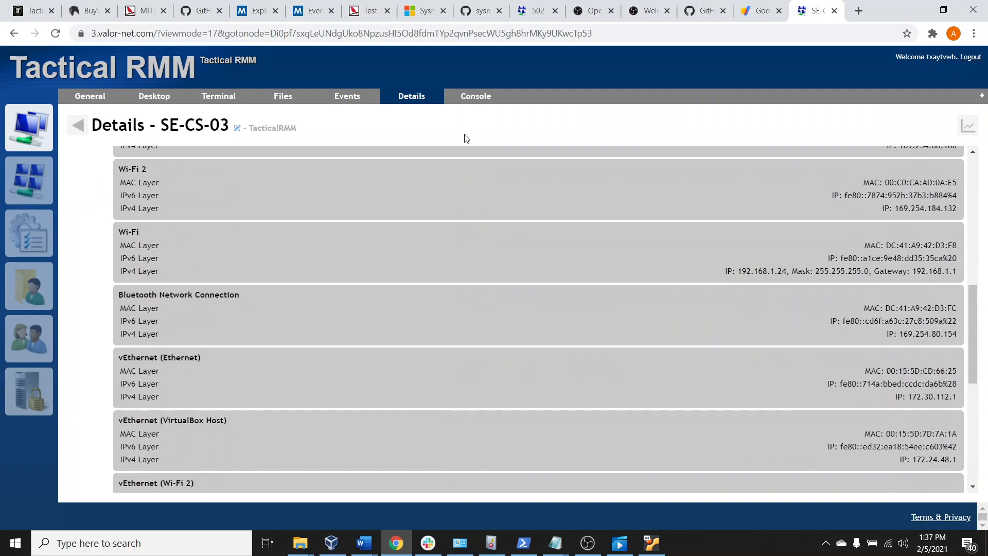
View the agent console of SE-CS-03 and return to its general page
left_click(472, 98)
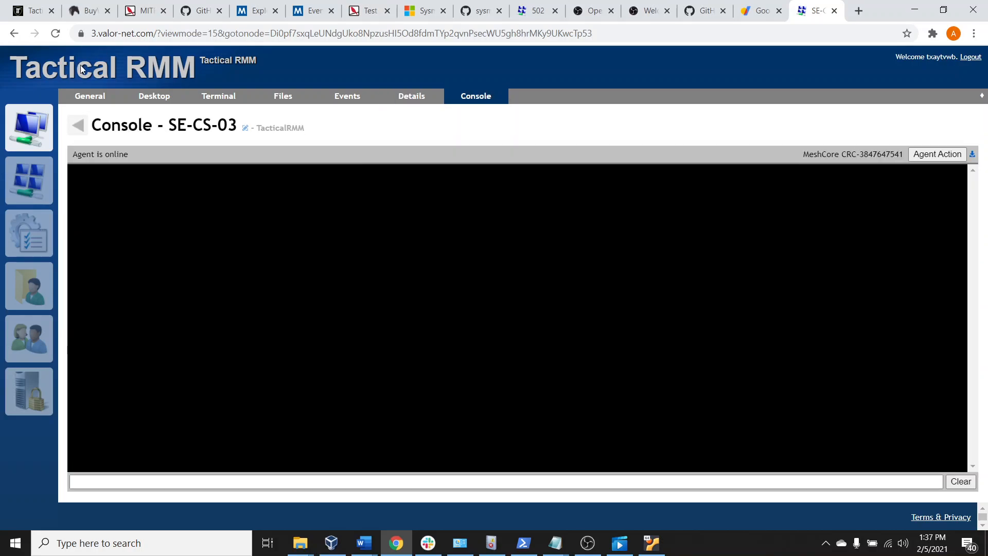
left_click(90, 98)
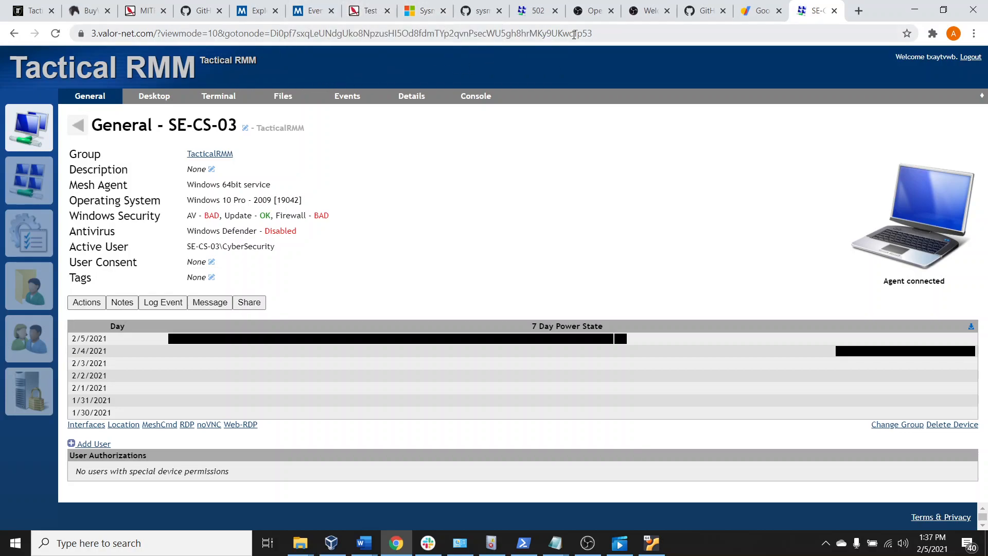
Open freenom.com in a new browser tab and select its page address
left_click(859, 10)
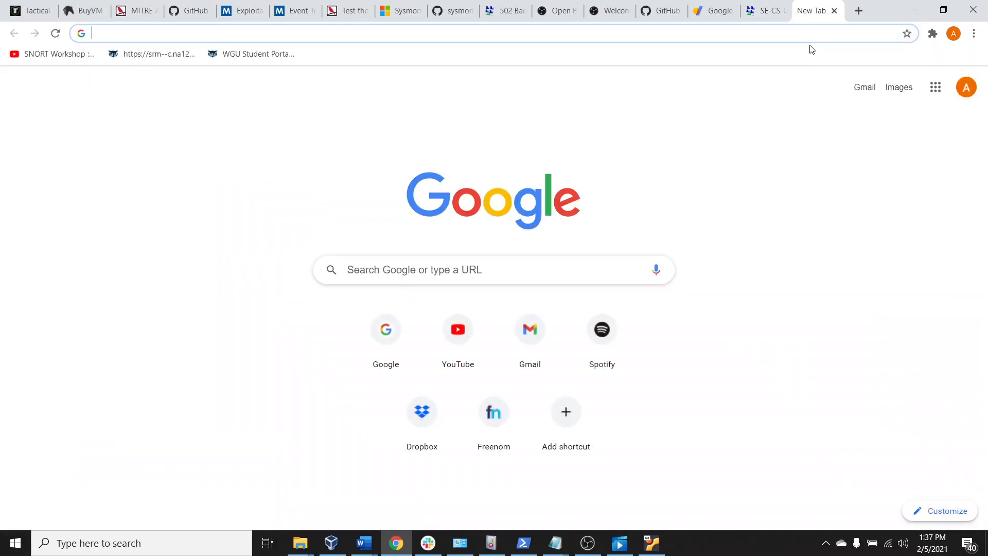
type("free")
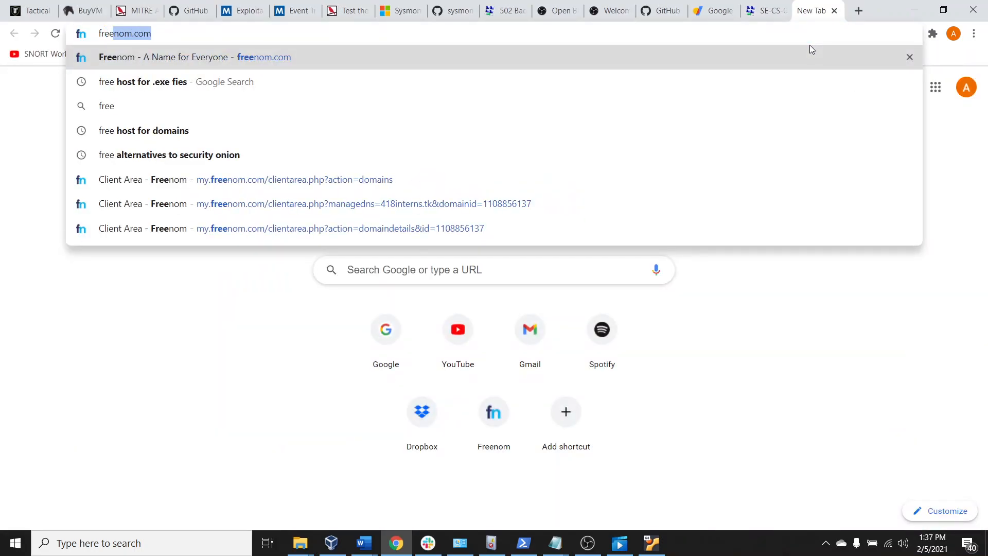
key("Return")
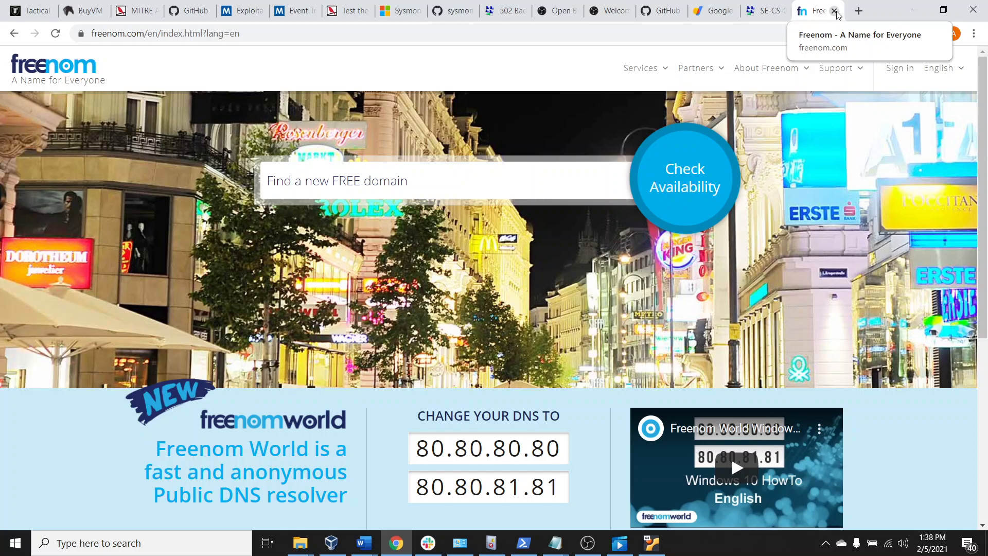
left_click(484, 31)
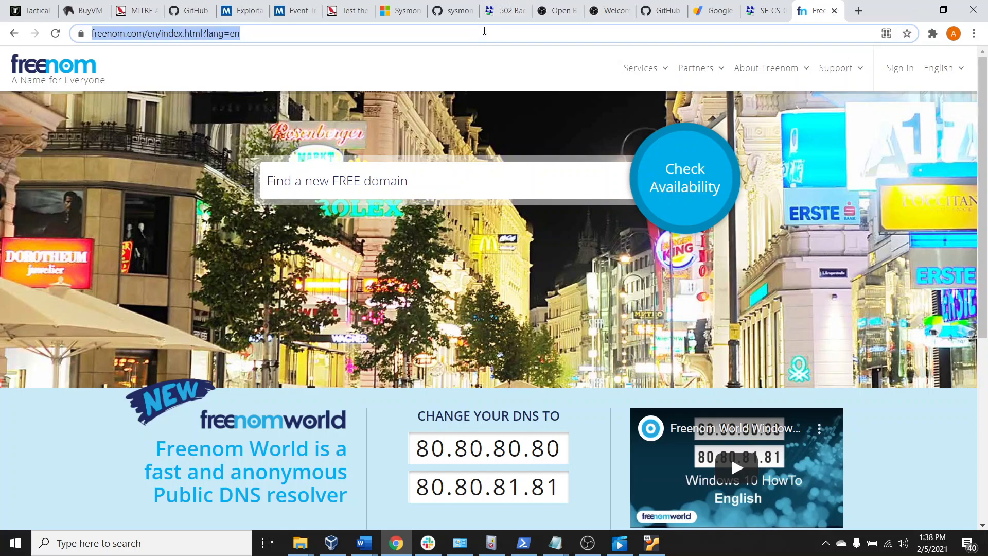
Search the web for "google domains", open the Google Domains website from the results, and close that browser tab
type("google domains")
key("Return")
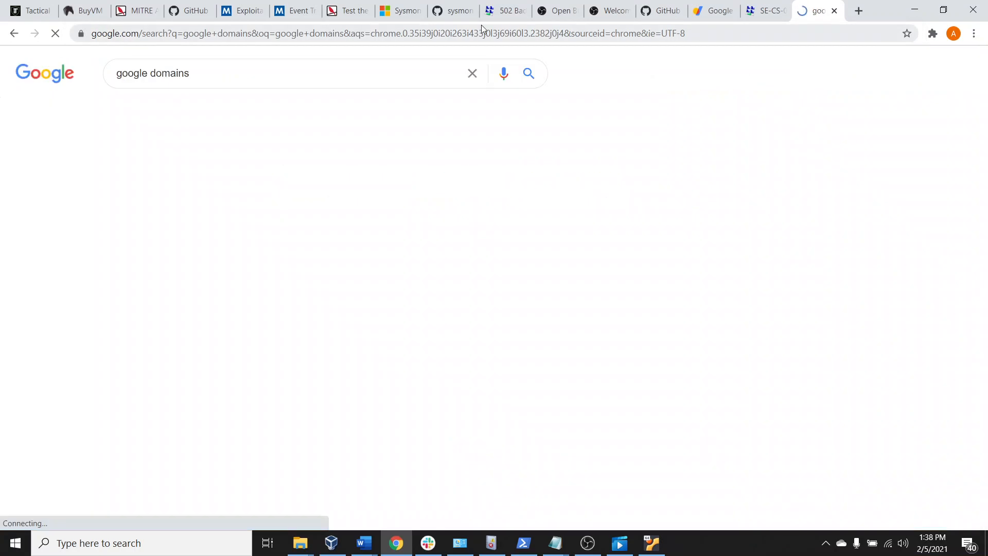
scroll(472, 407, "down", 1)
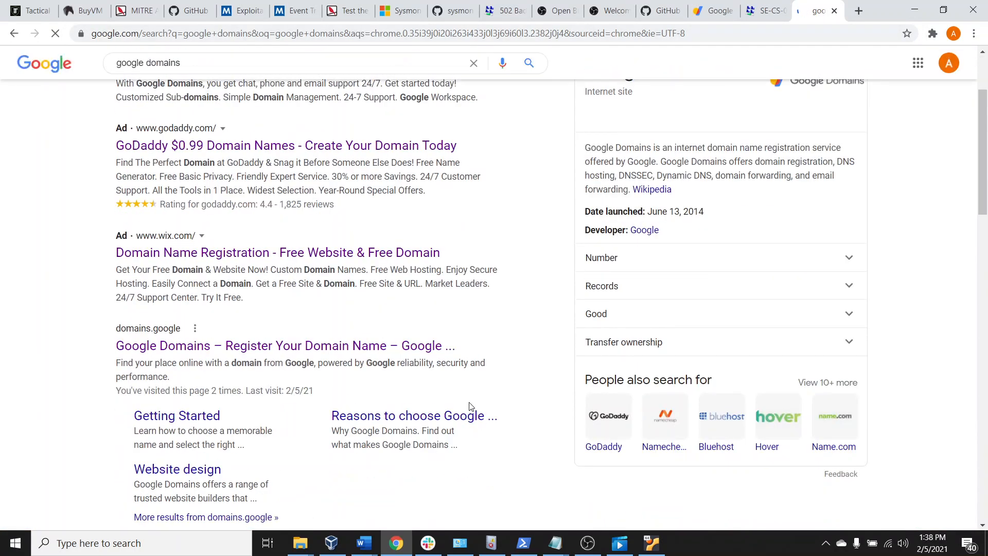
left_click(373, 348)
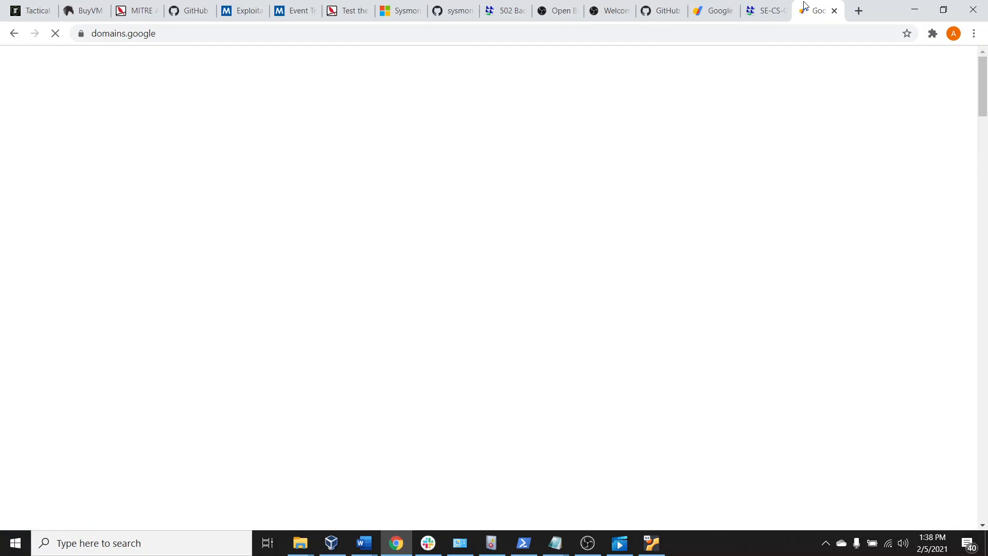
left_click(834, 11)
Switch to the Google Domains account page, manage the valor-net.com domain, and open its DNS settings
left_click(716, 11)
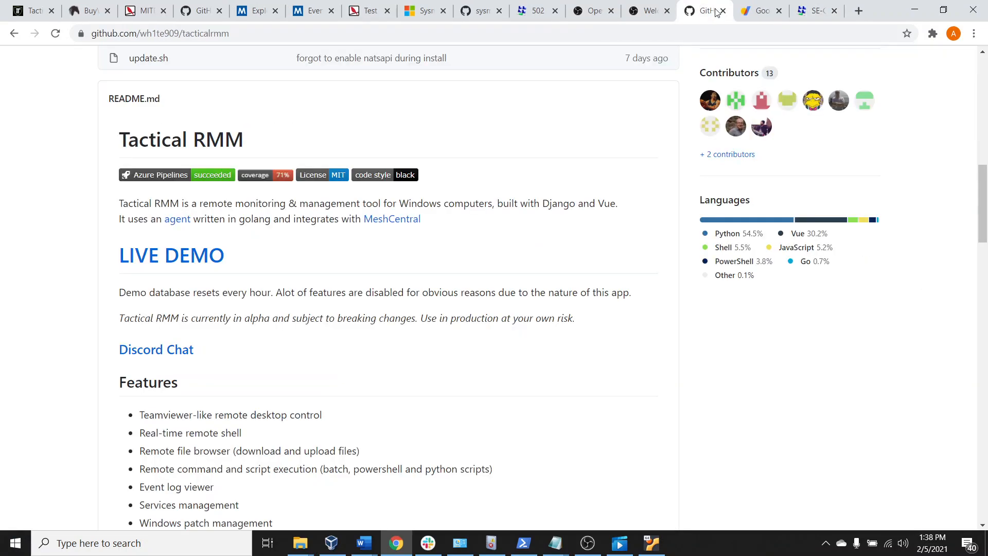
left_click(760, 11)
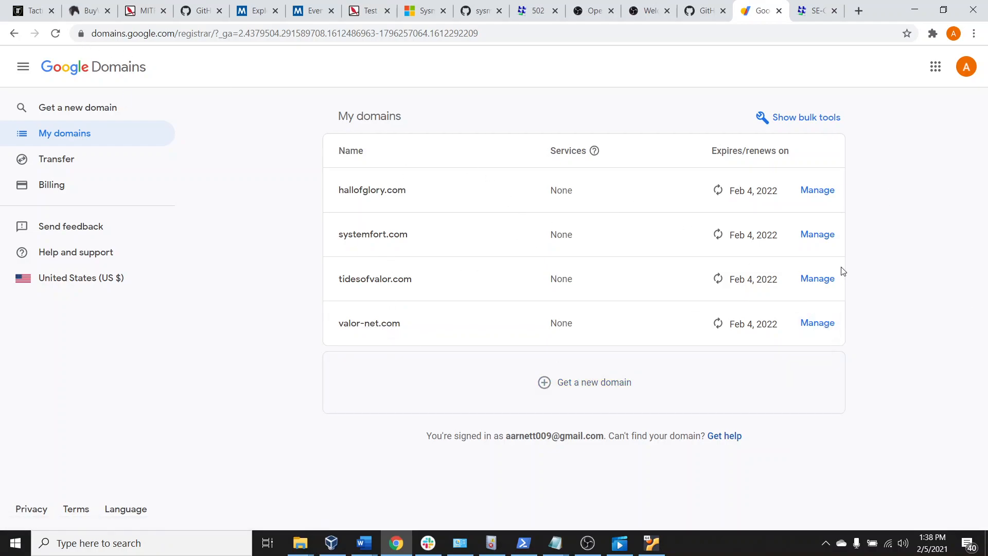
left_click(817, 328)
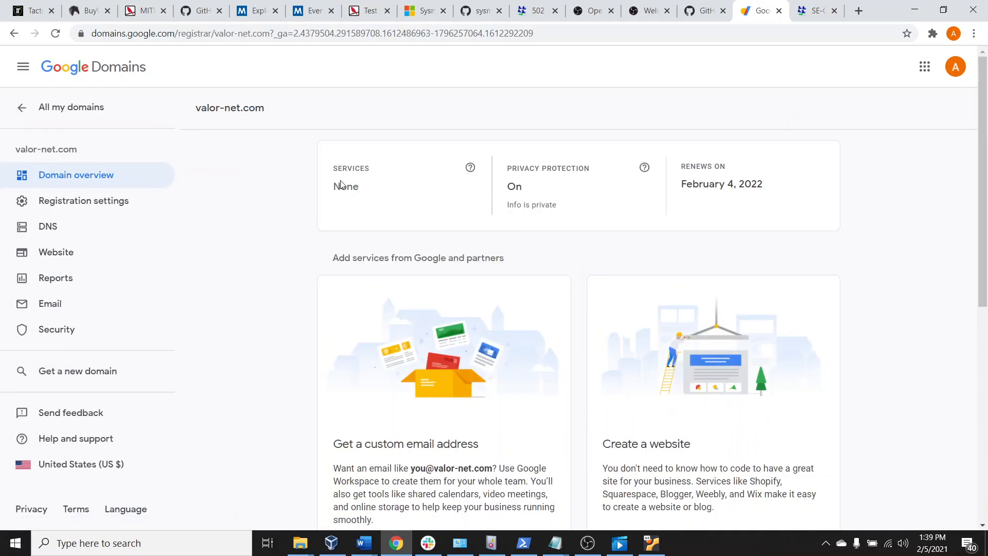
left_click_drag(203, 105, 280, 113)
left_click(280, 113)
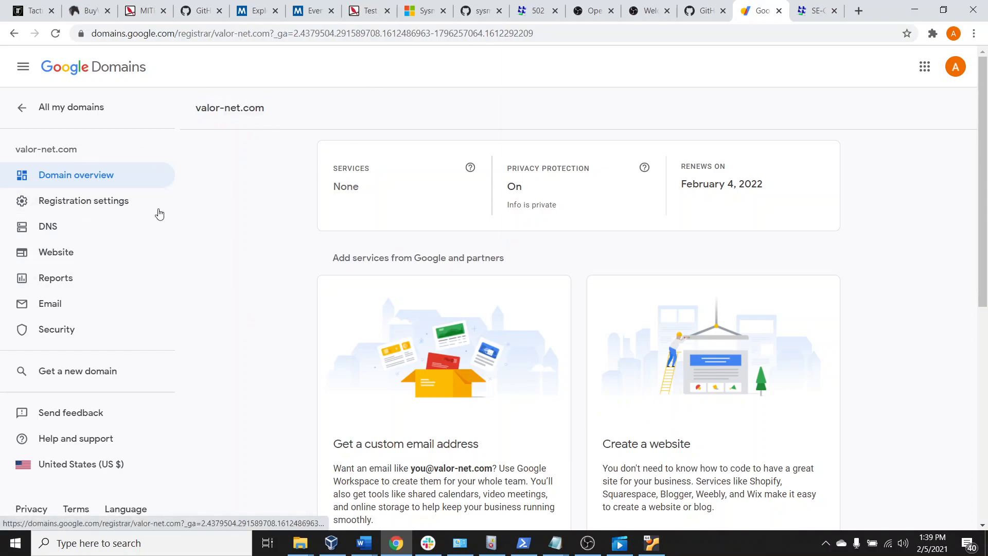
left_click(43, 229)
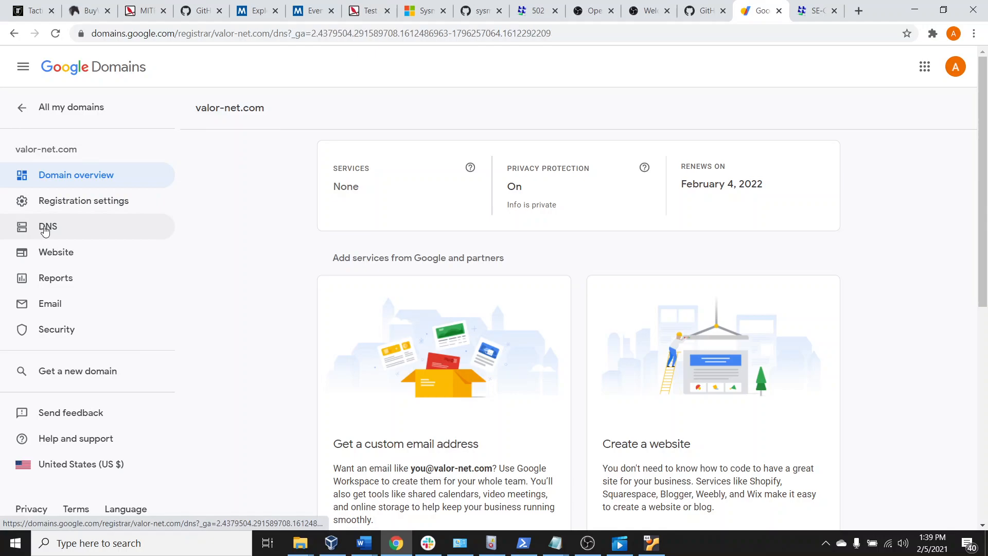
Examine the registered hosts of valor-net.com and their IPv4 addresses in the DNS settings
scroll(645, 319, "down", 8)
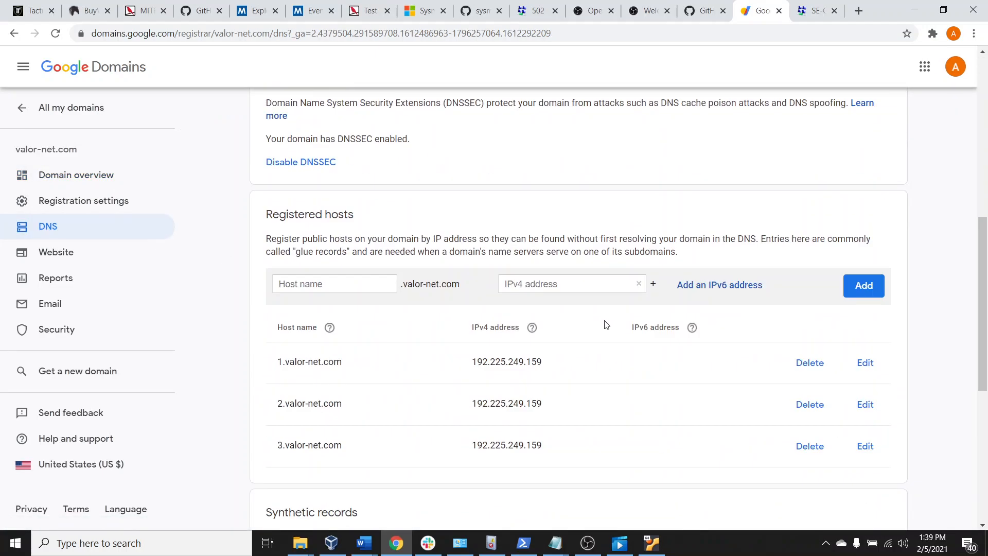
scroll(608, 327, "down", 1)
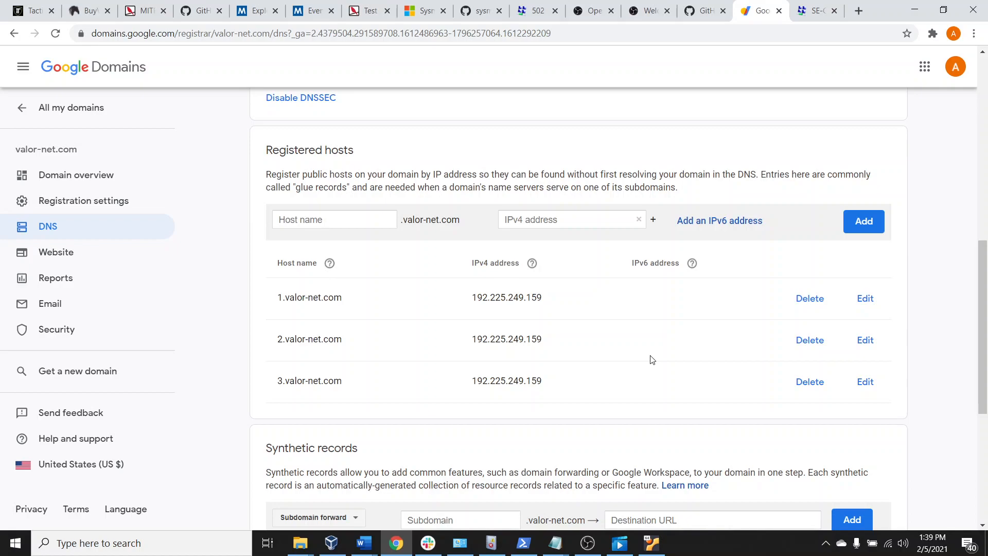
left_click_drag(481, 298, 548, 298)
left_click(561, 298)
left_click_drag(277, 297, 540, 376)
left_click(547, 384)
left_click_drag(472, 297, 576, 300)
left_click(576, 301)
scroll(551, 401, "down", 1)
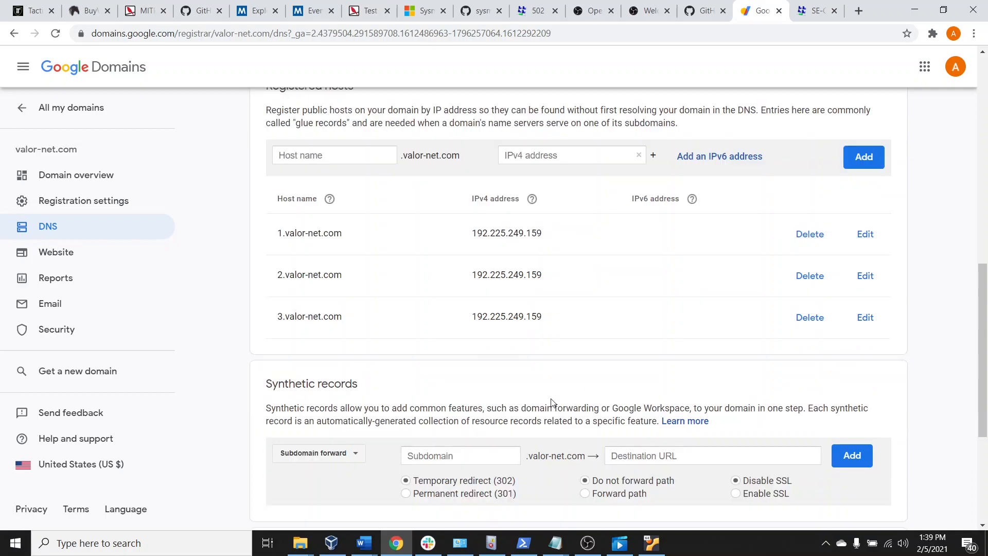
scroll(566, 435, "up", 1)
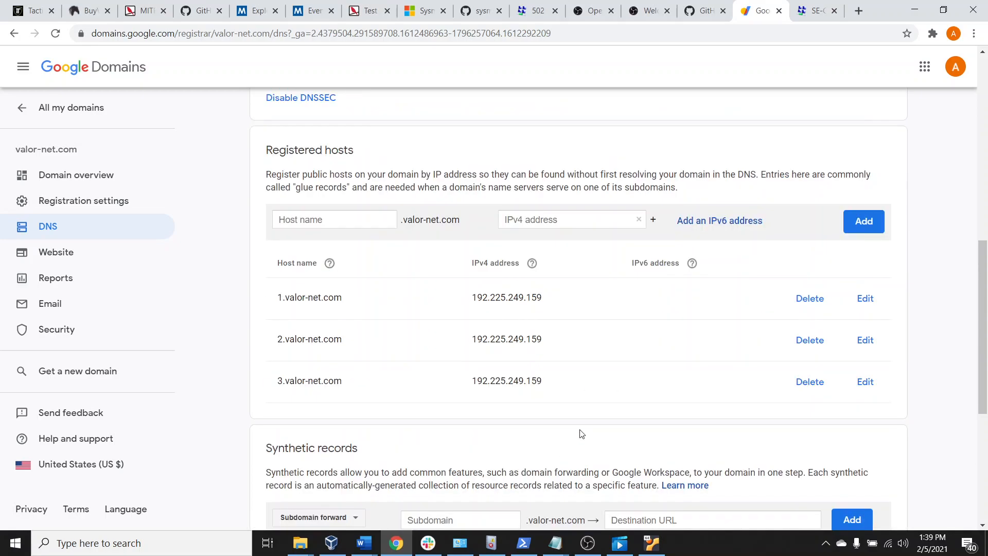
scroll(672, 240, "down", 2)
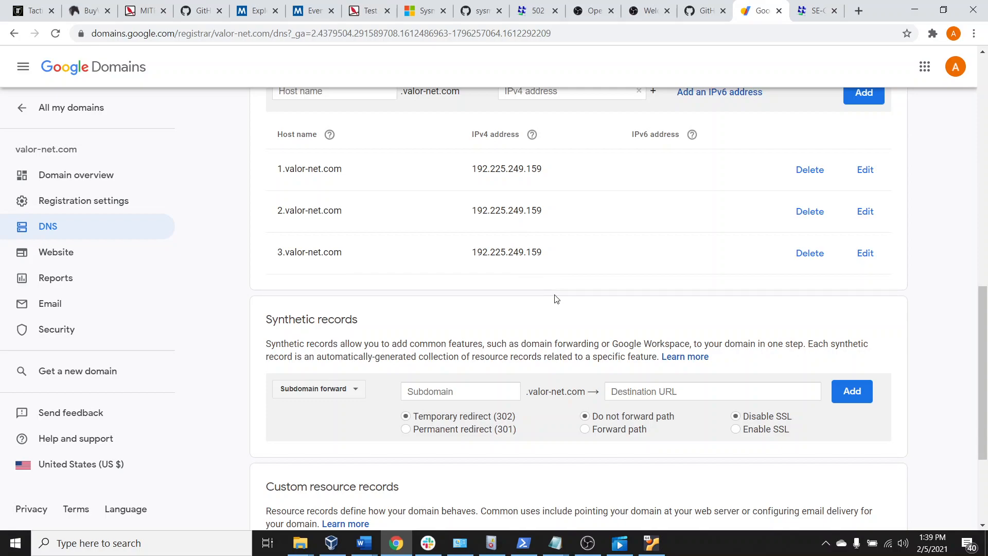
scroll(557, 299, "up", 3)
left_click_drag(468, 363, 530, 441)
left_click(530, 440)
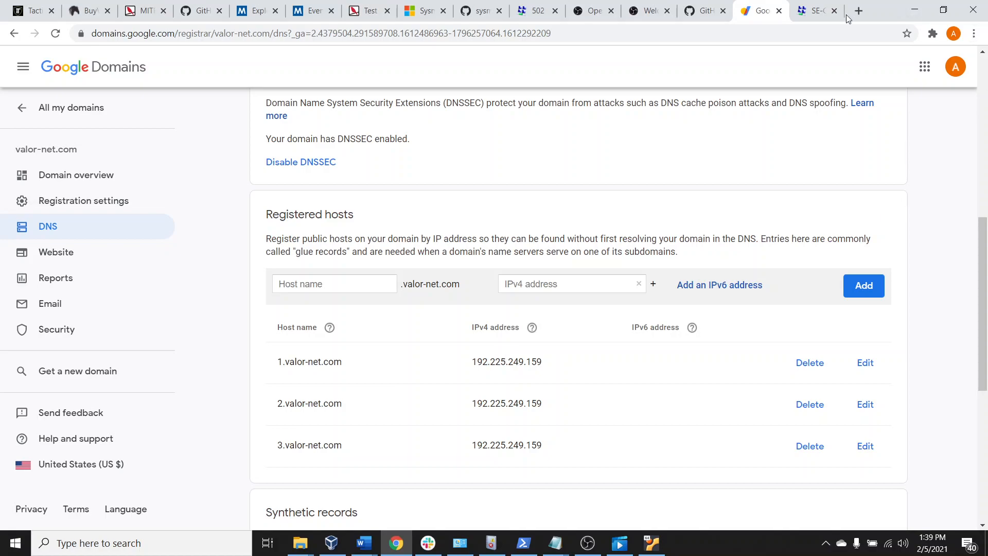
Try to load 198.168.1.1 in a new browser tab, retry the address, and close the tab
left_click(863, 11)
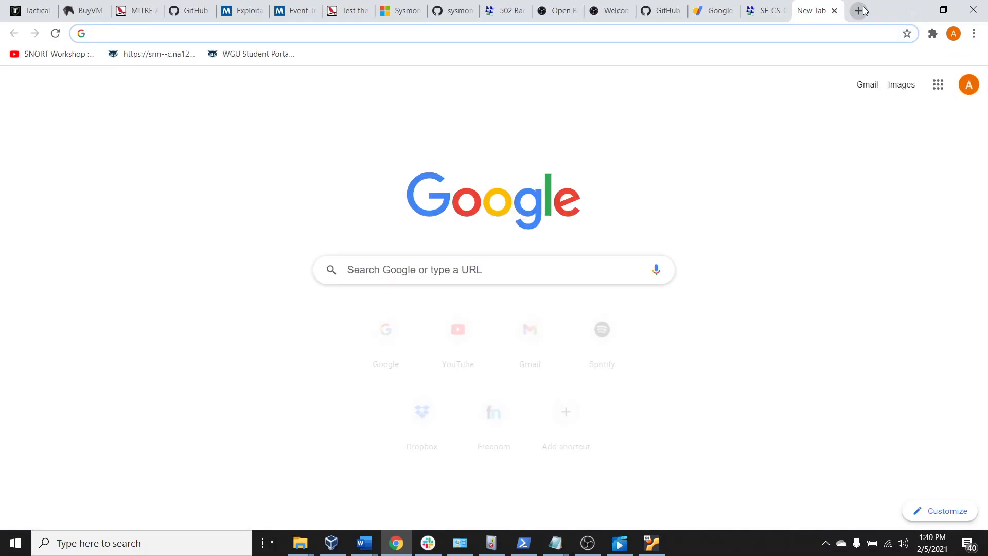
type("198.")
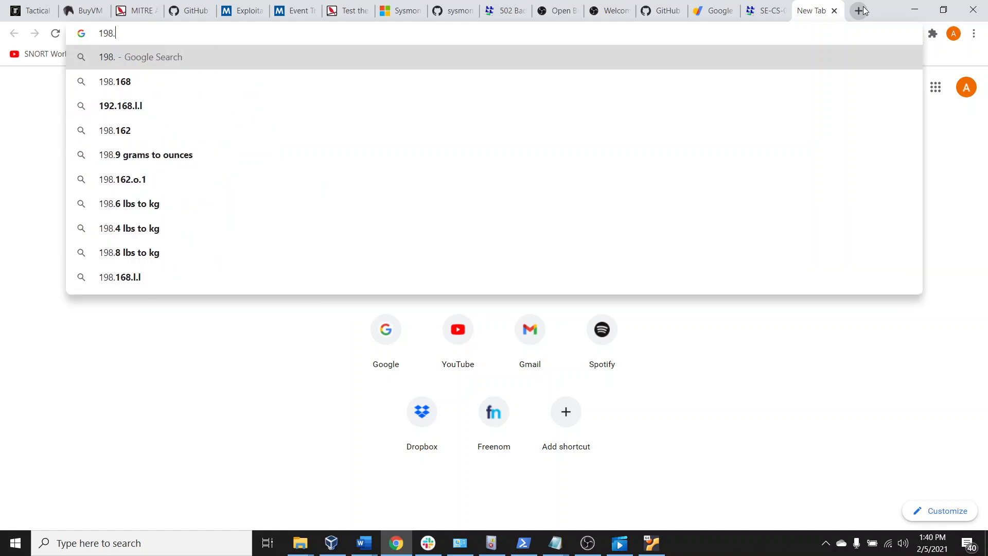
type("168.")
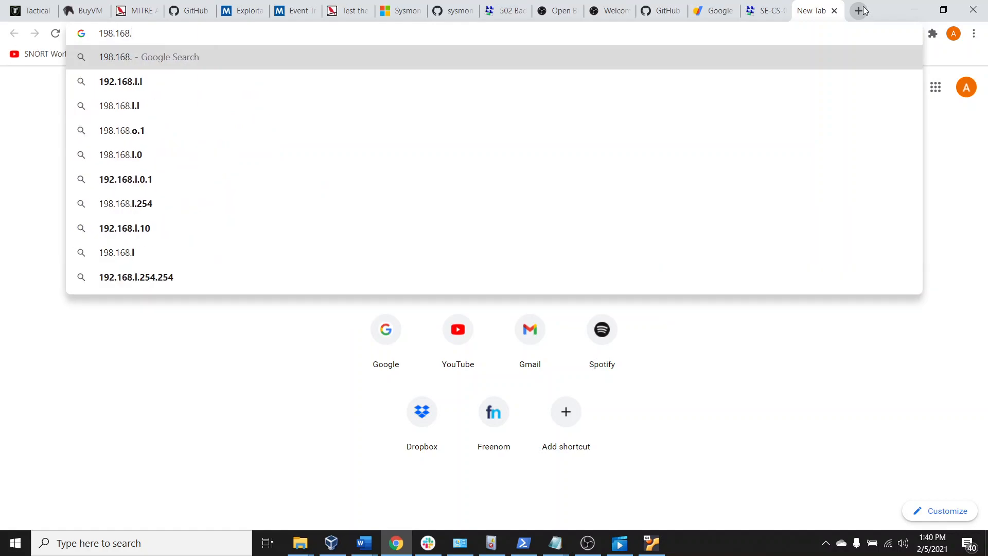
type("1.1")
key("Return")
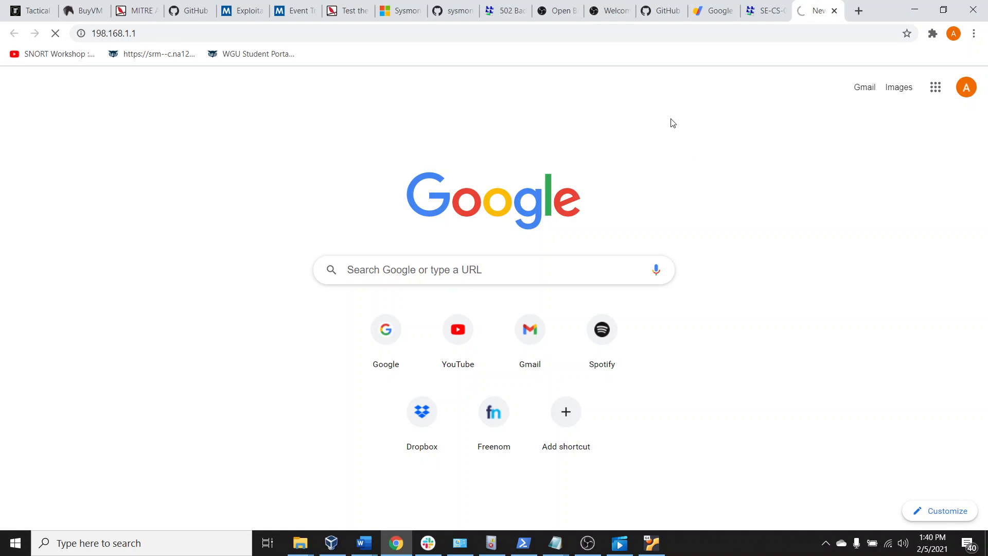
left_click(623, 37)
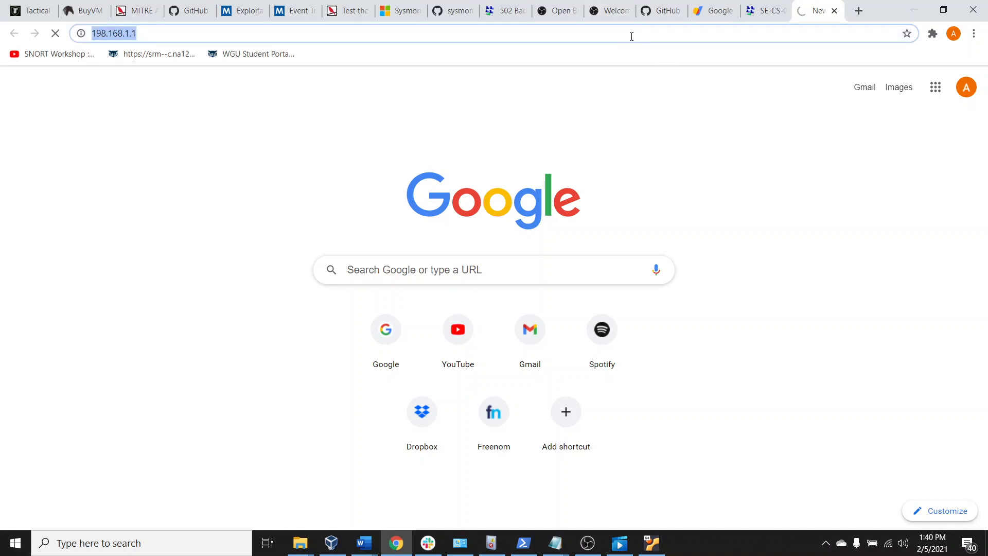
key("Return")
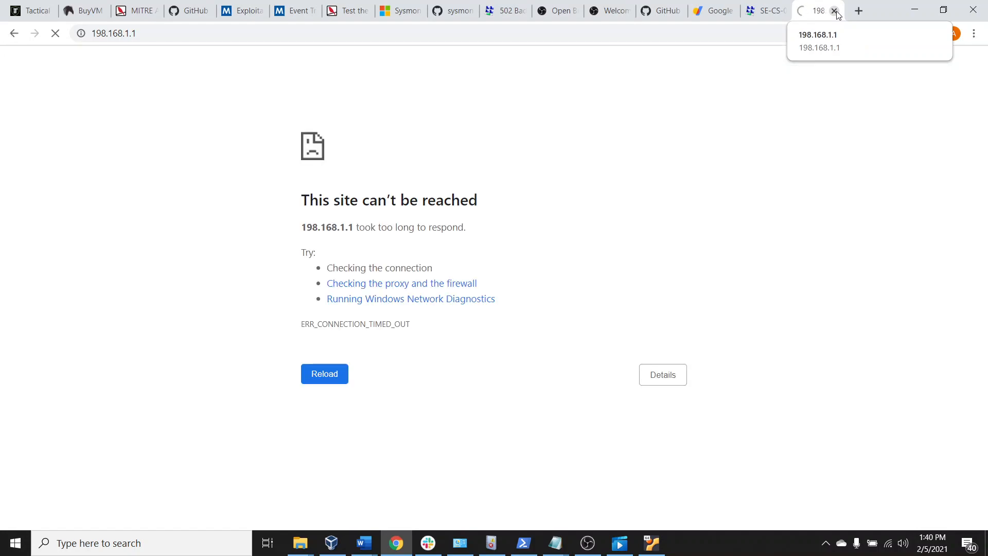
left_click(353, 35)
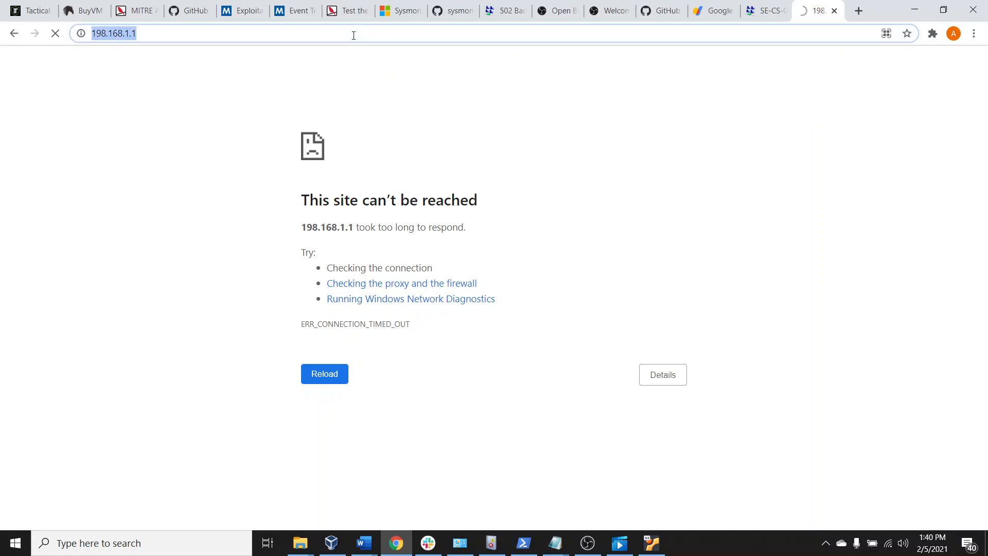
key("Return")
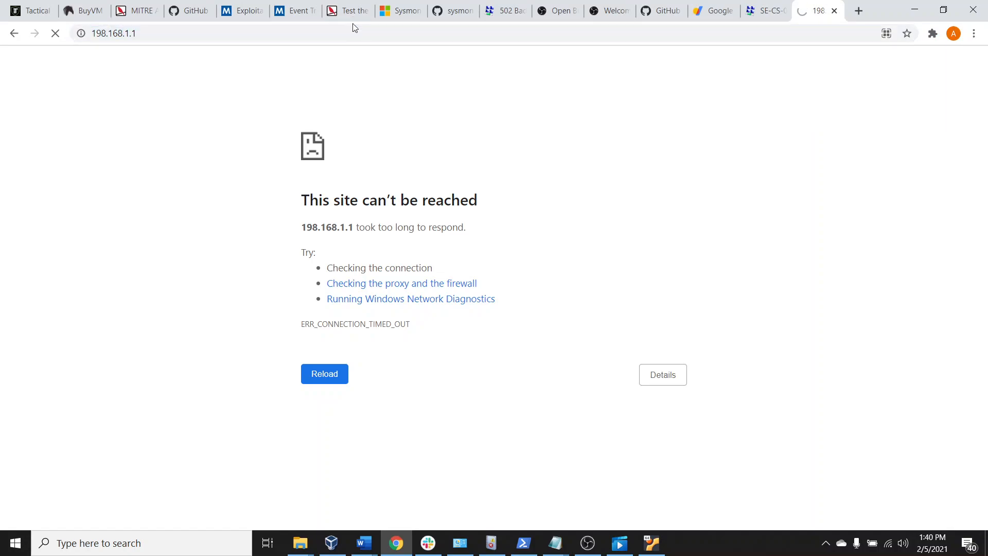
left_click(834, 10)
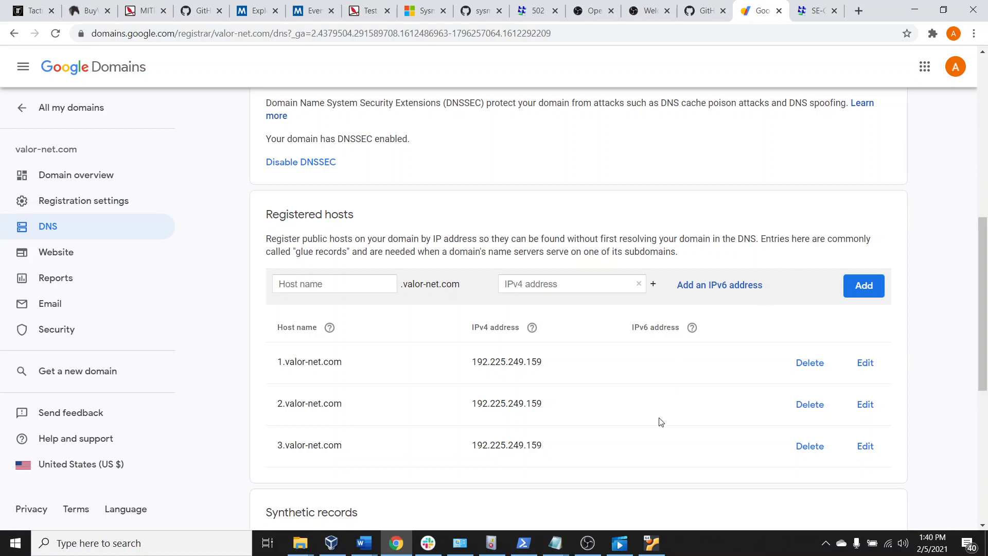
Return to the Tactical RMM page and close its Global Settings dialog without saving
scroll(657, 422, "up", 1)
scroll(658, 415, "down", 1)
left_click(30, 11)
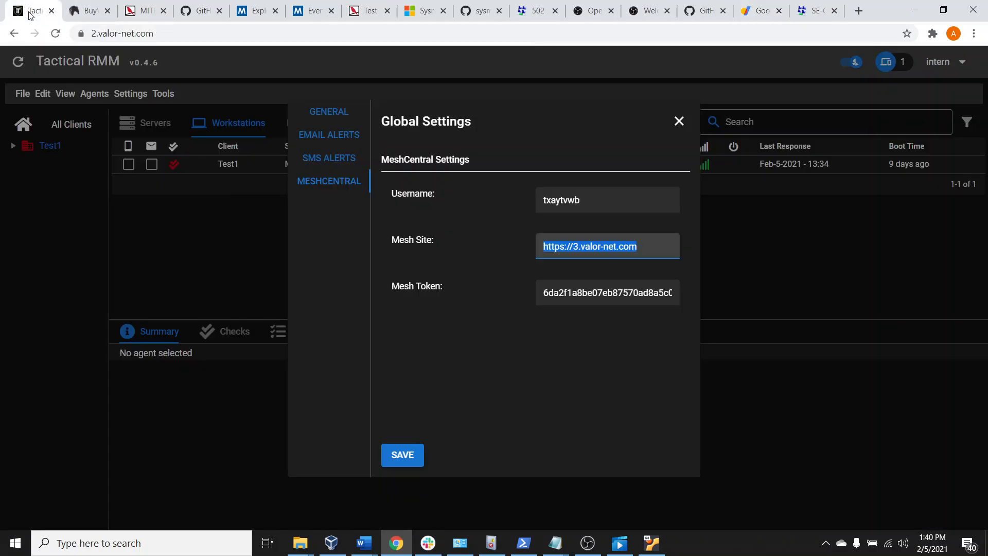
left_click(679, 122)
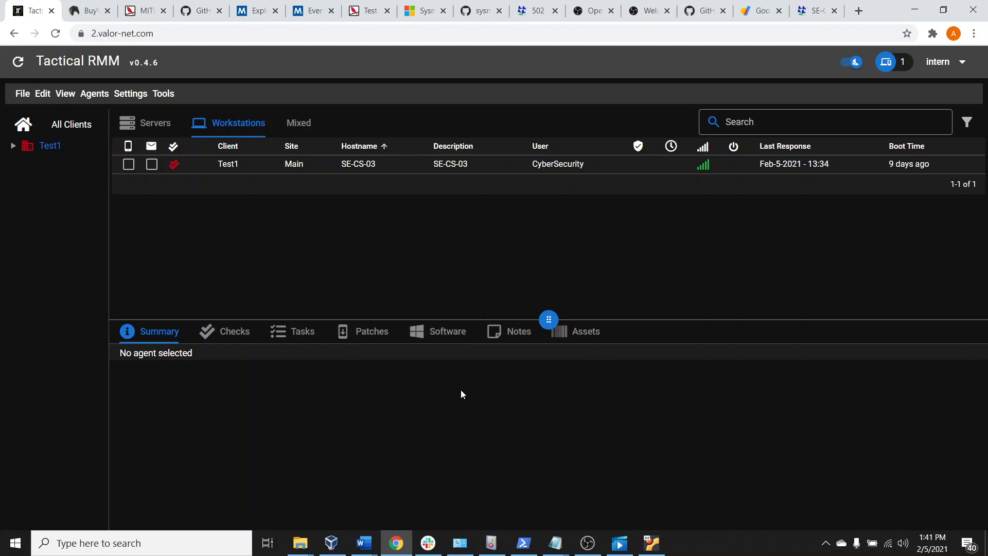
Switch to the hosts file in Notepad and look at the entries mapping the valor-net.com subdomains
mouse_move(555, 544)
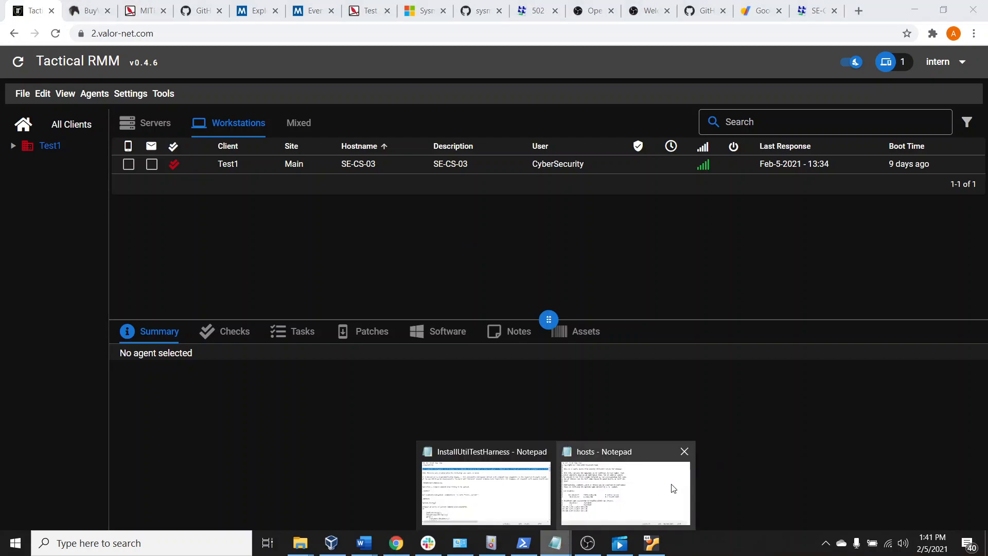
left_click(612, 474)
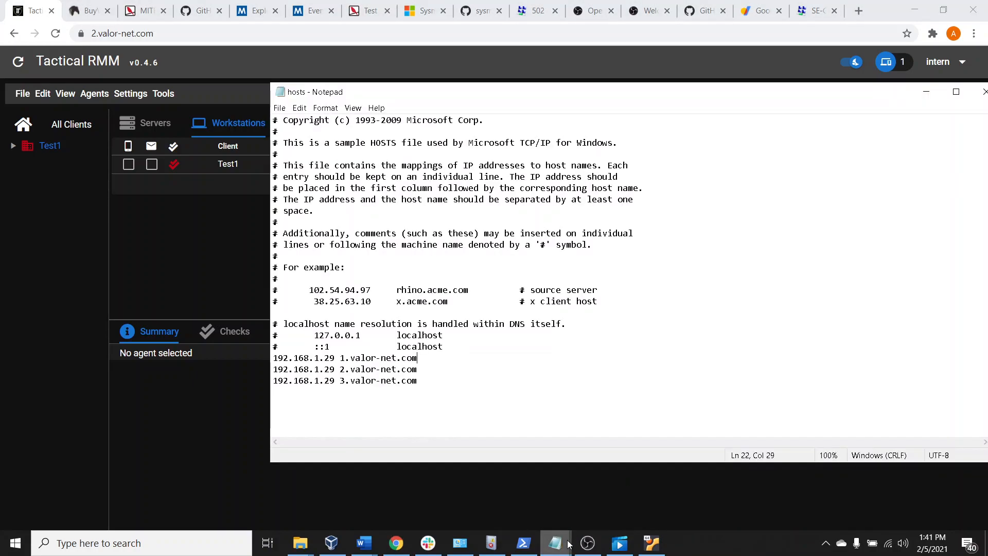
mouse_move(556, 545)
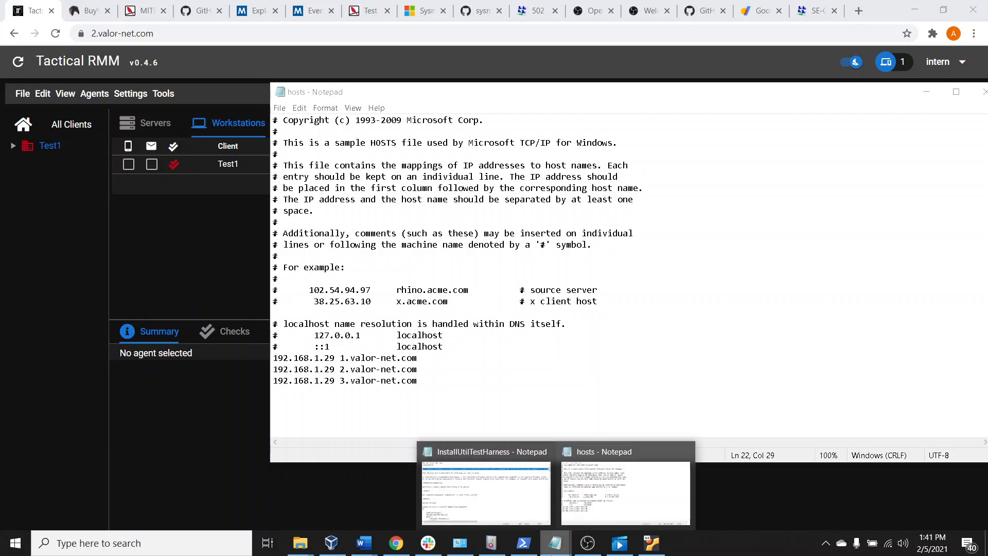
left_click(524, 543)
left_click(524, 543)
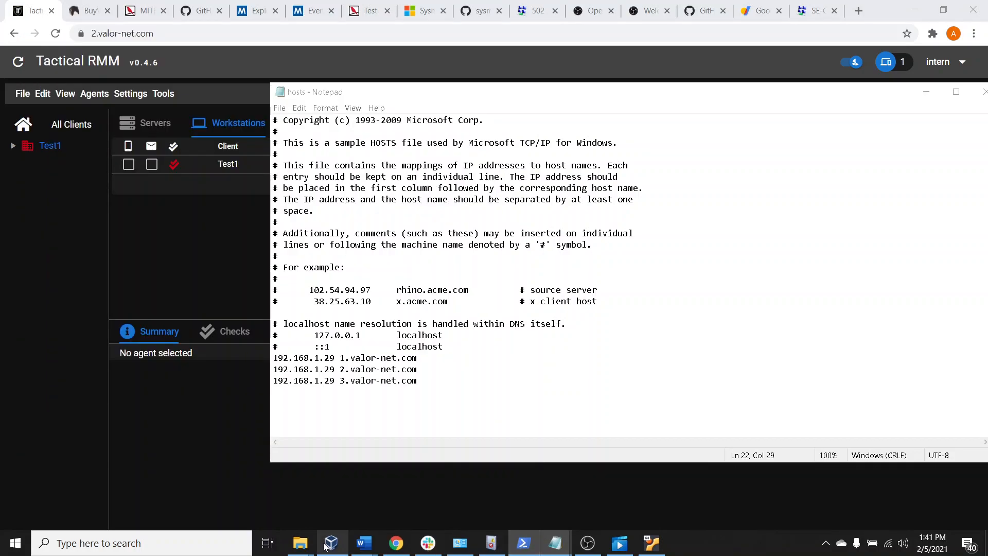
Show the hosts file's folder path C:\Windows\System32\drivers\etc in File Explorer, and minimize that window to return to Notepad
mouse_move(298, 541)
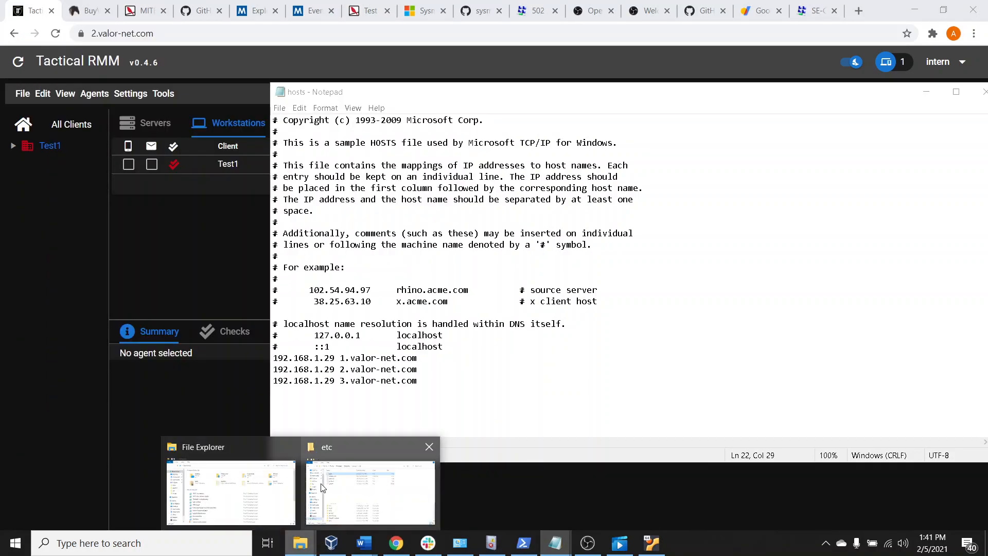
left_click(323, 487)
left_click(569, 345)
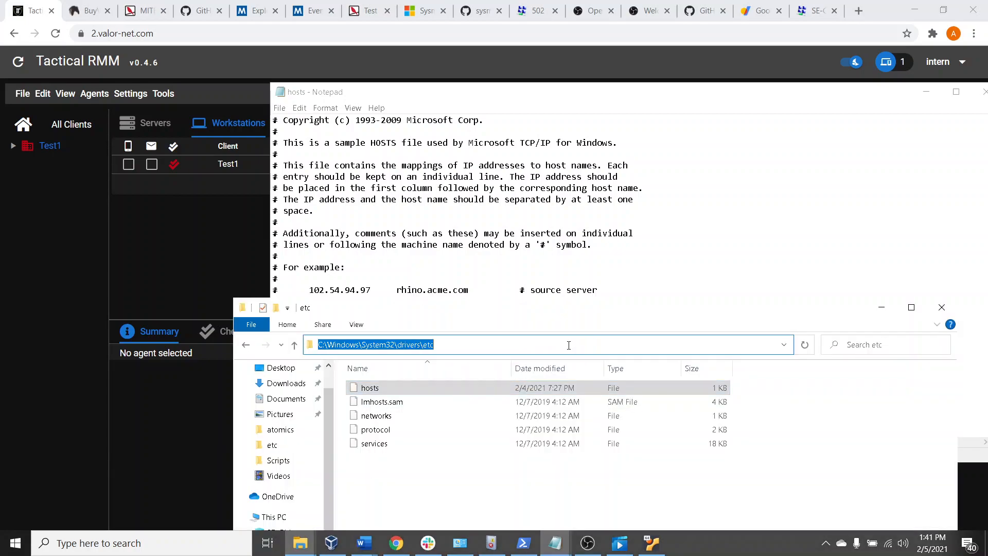
left_click(585, 342)
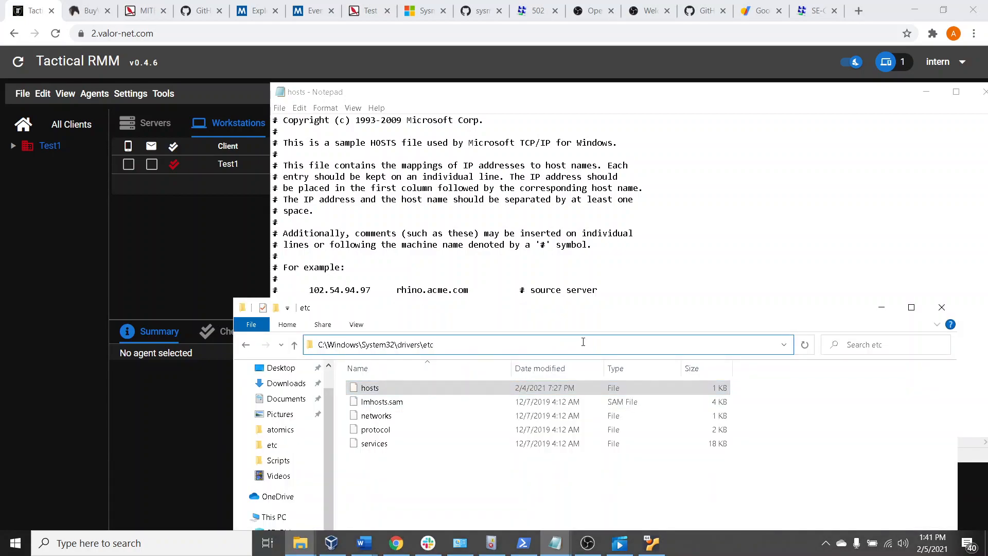
right_click(369, 395)
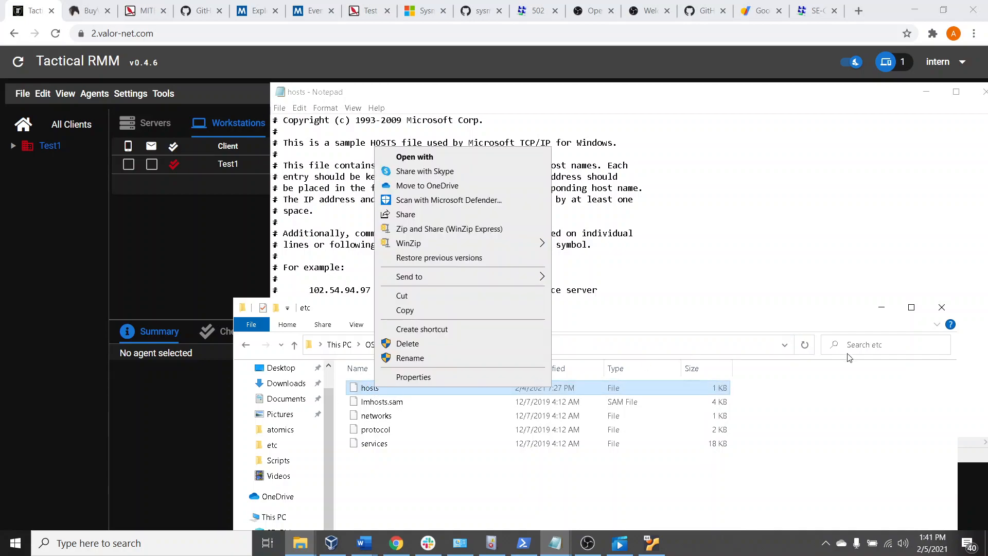
left_click(883, 311)
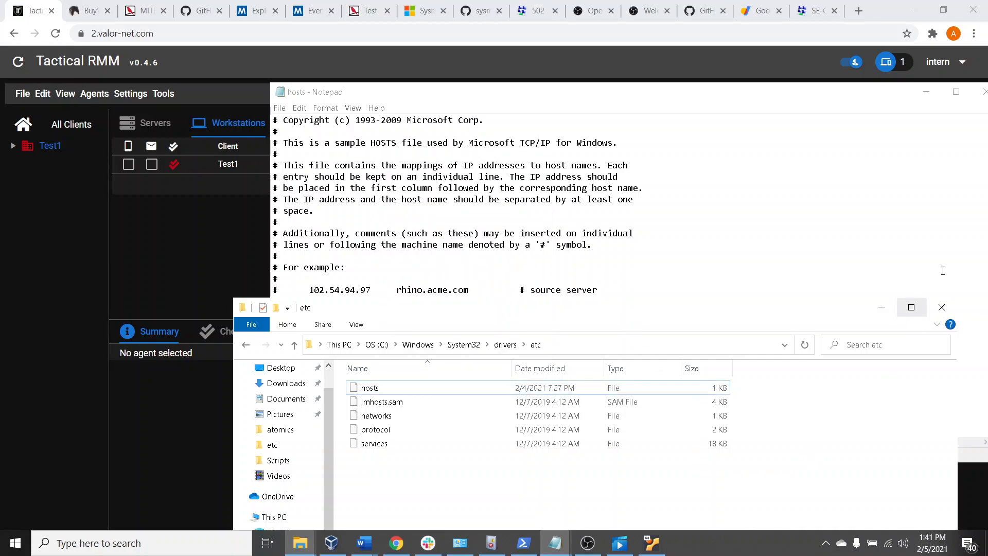
left_click(881, 310)
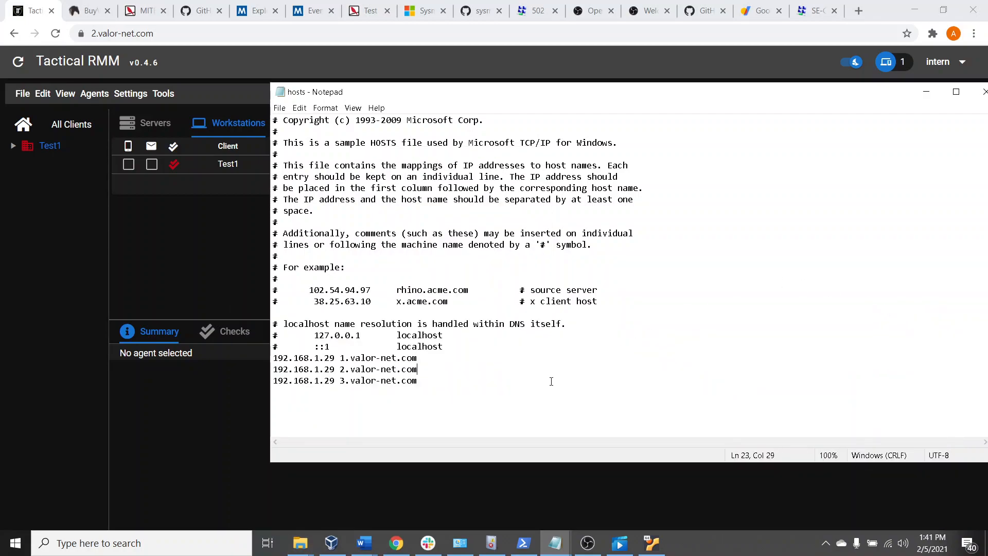
Examine the 192.168.1.29 entries for the three valor-net.com subdomains in the hosts file, and close Notepad
mouse_move(273, 358)
left_mouse_down()
mouse_move(419, 359)
mouse_move(318, 359)
mouse_move(343, 358)
mouse_move(332, 357)
mouse_move(327, 380)
mouse_move(274, 367)
mouse_move(281, 354)
mouse_move(421, 358)
mouse_move(289, 369)
left_mouse_up()
double_click(314, 366)
double_click(332, 358)
left_click(333, 357)
left_click(295, 358)
left_click(413, 369)
left_click(434, 381)
left_click_drag(851, 98, 652, 102)
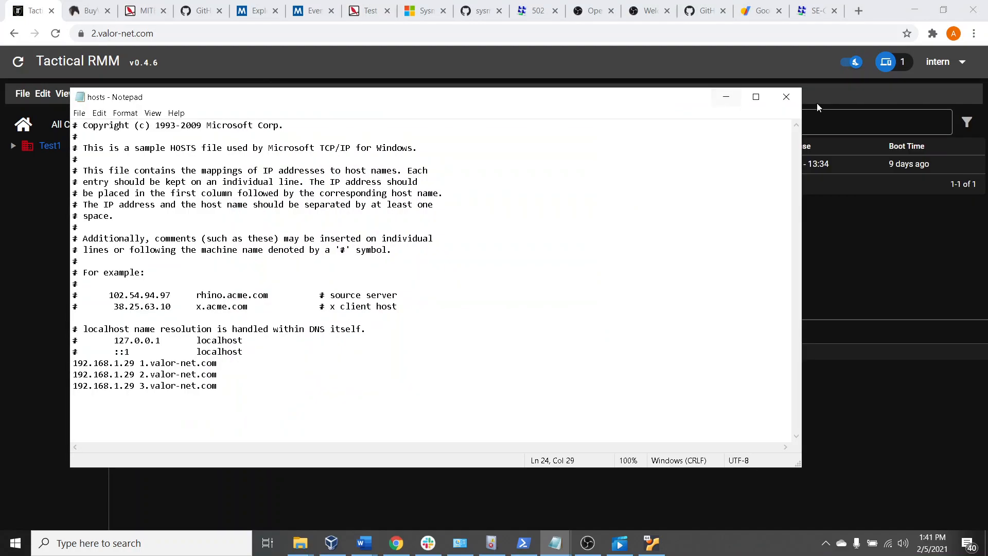
left_click(789, 97)
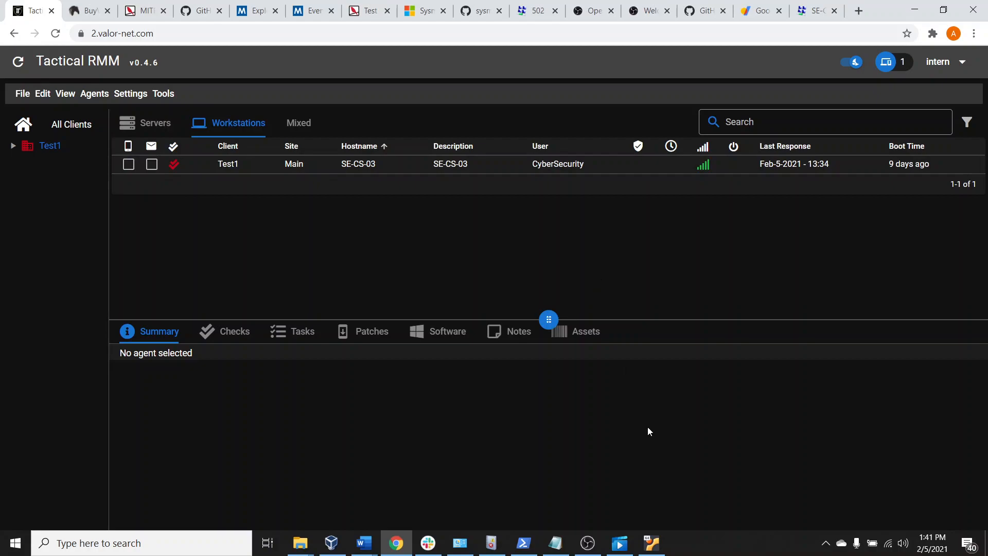
Switch to the Ubnt 20.04 virtual machine in VirtualBox and unlock its session with the account password
left_click(652, 543)
left_click(536, 263)
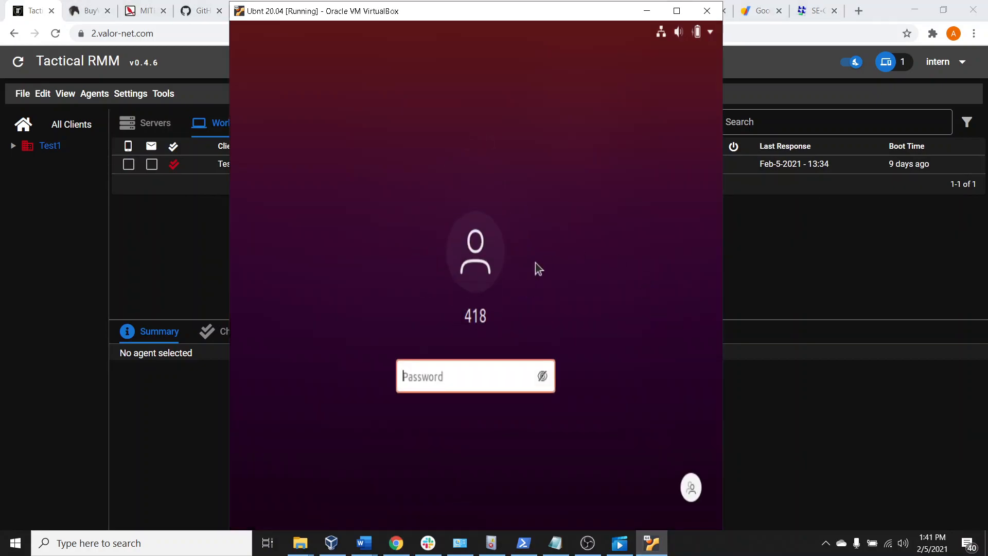
type("•••••••••")
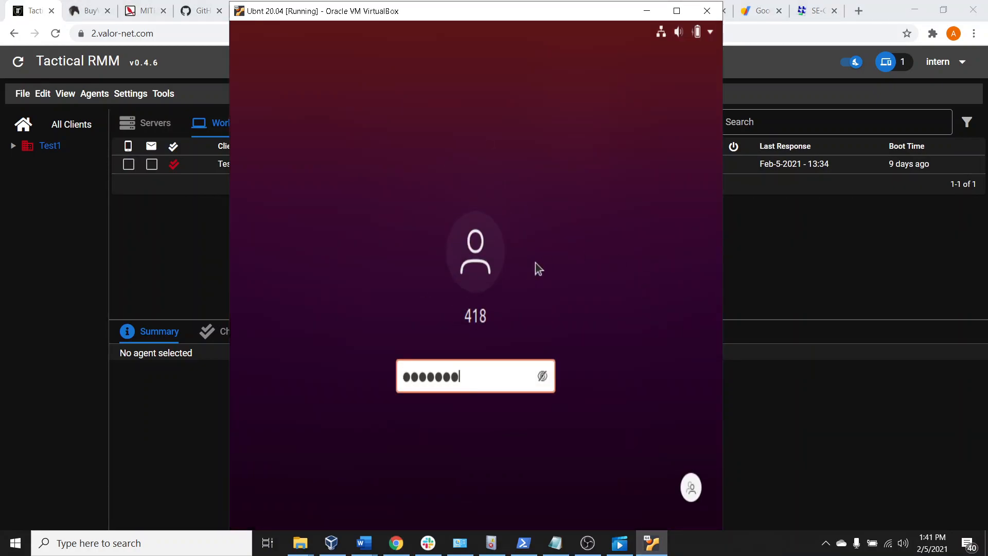
key("Return")
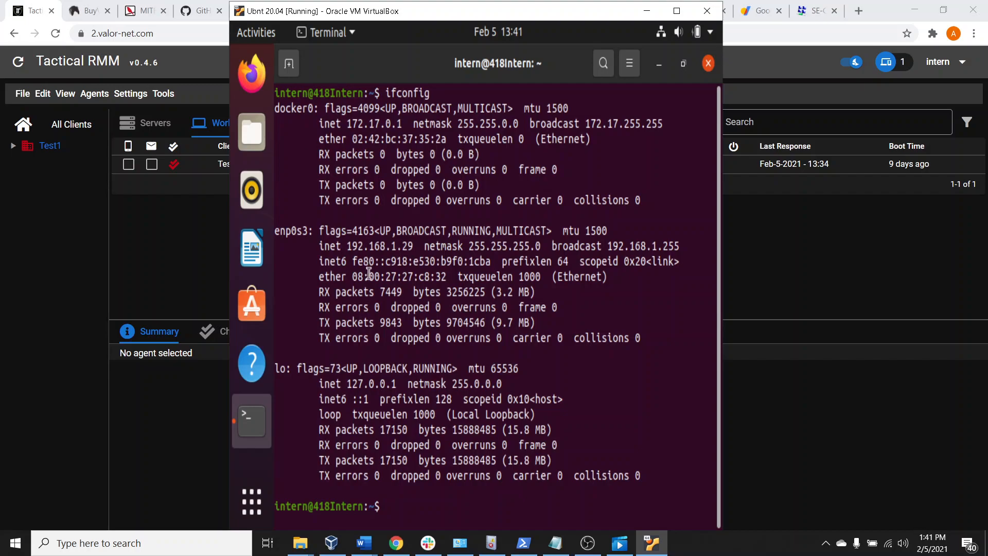
Highlight the enp0s3 inet address in the ifconfig output, clear the selection, and minimize the virtual machine window
mouse_move(354, 248)
left_mouse_down()
mouse_move(416, 247)
mouse_move(348, 243)
left_mouse_up()
double_click(365, 243)
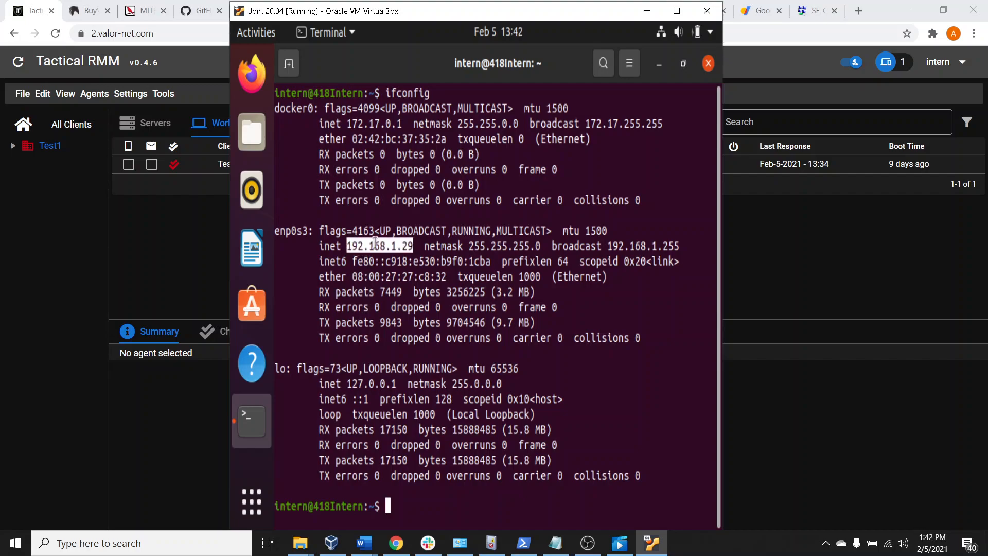
left_click(399, 241)
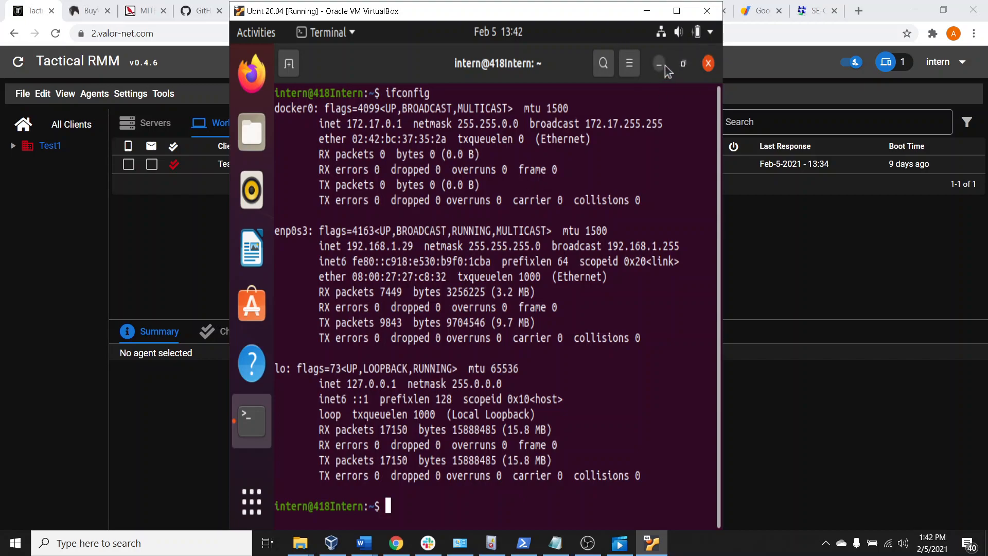
left_click(647, 11)
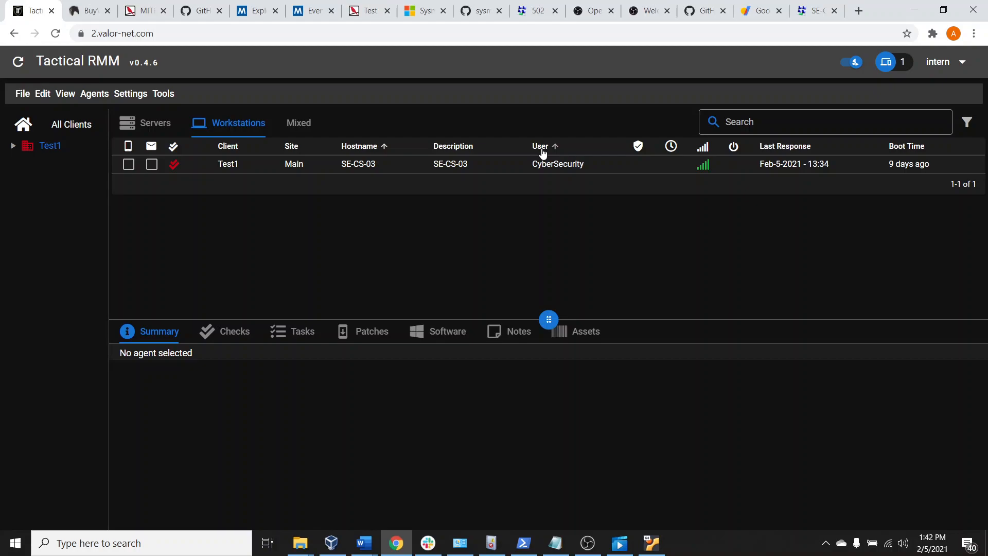
Open Event Viewer from the Administrative Tools in Control Panel
left_click(142, 538)
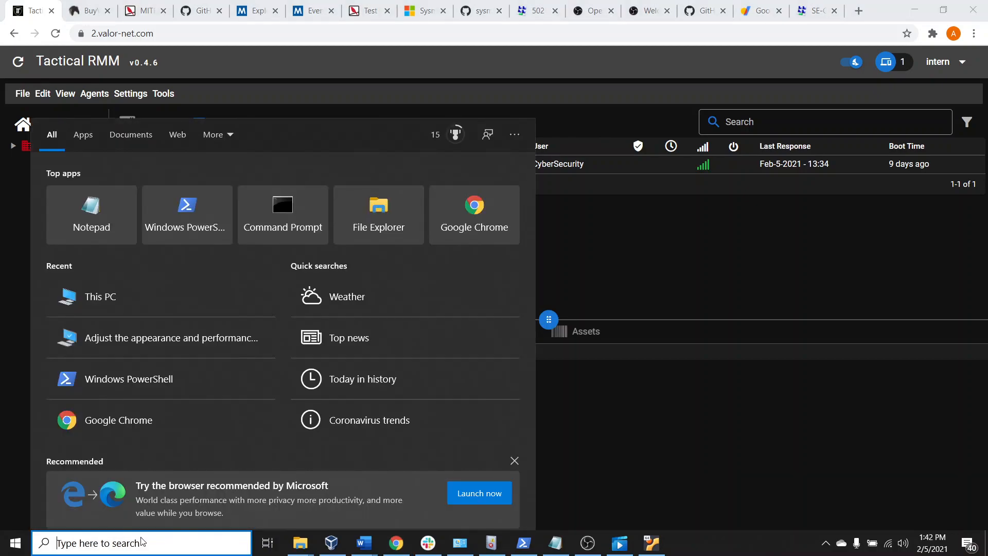
type("contro")
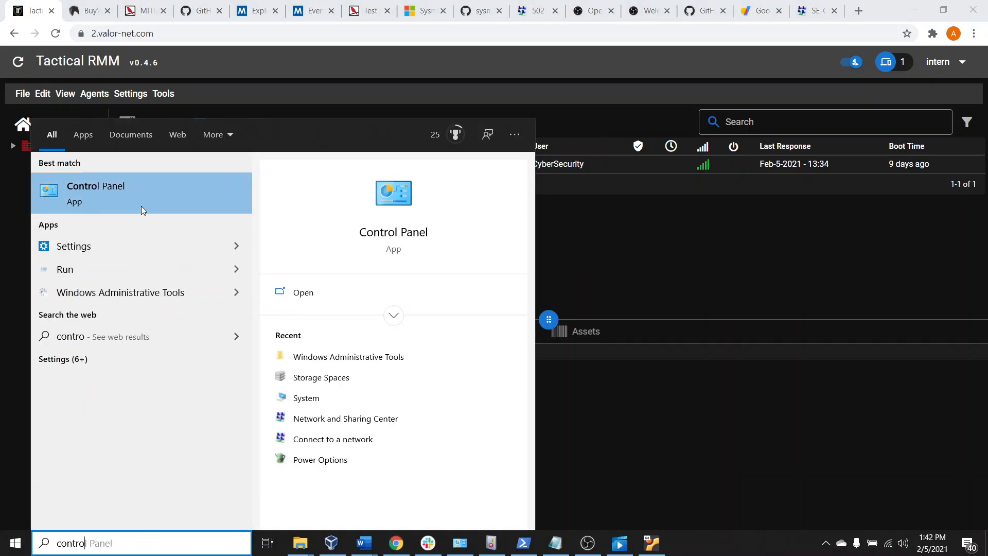
left_click(139, 214)
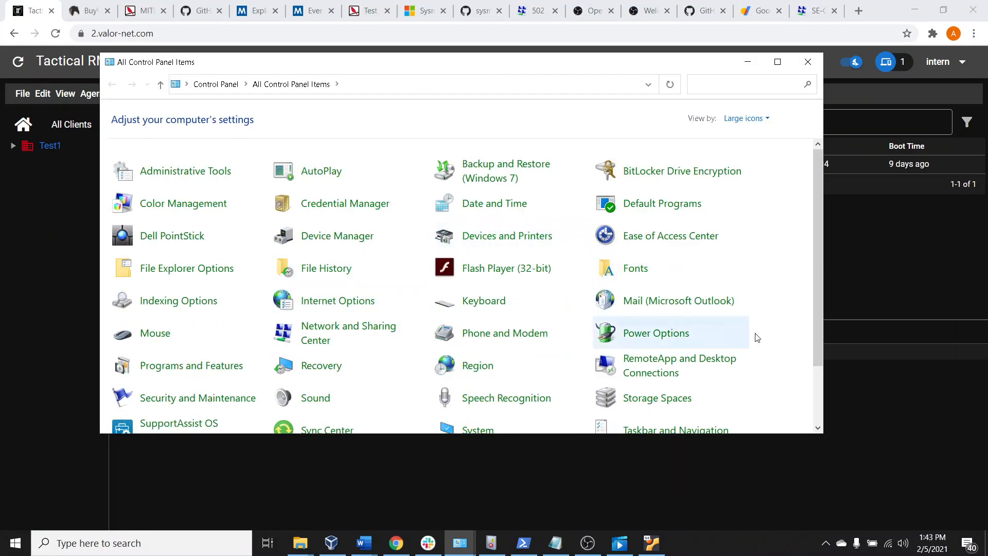
left_click(172, 171)
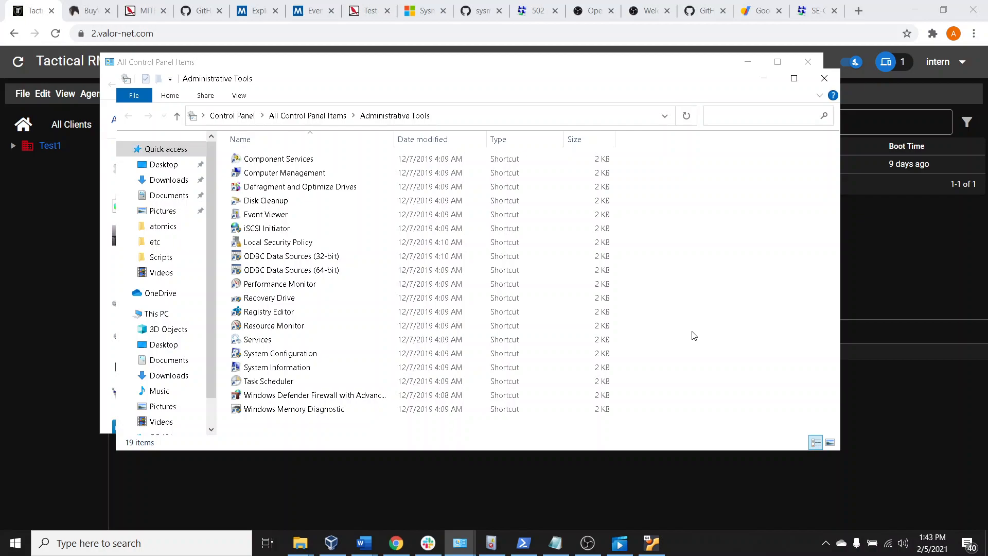
double_click(290, 218)
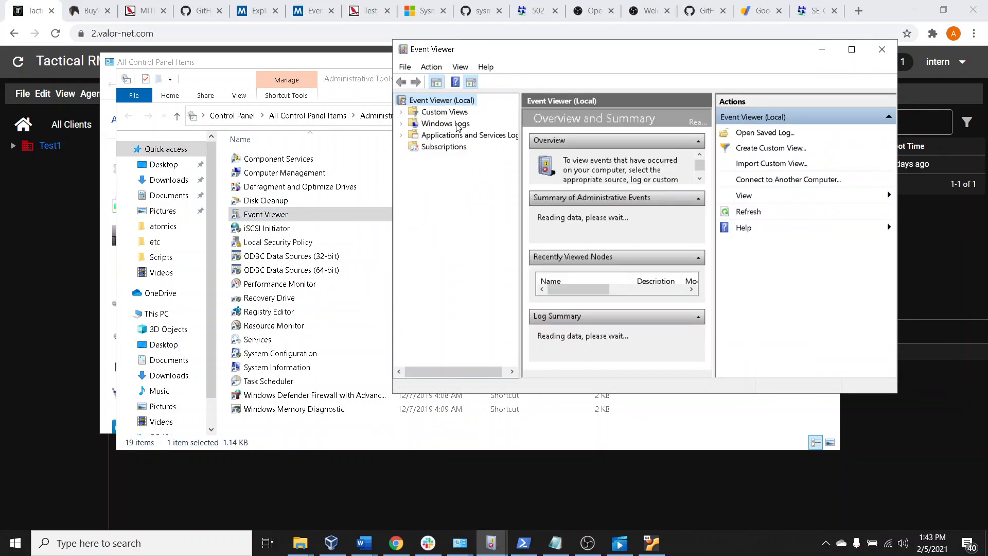
Decline starting the Windows Event Collector Service for Subscriptions, and expand Applications and Services Logs to Microsoft > Windows
left_click(447, 147)
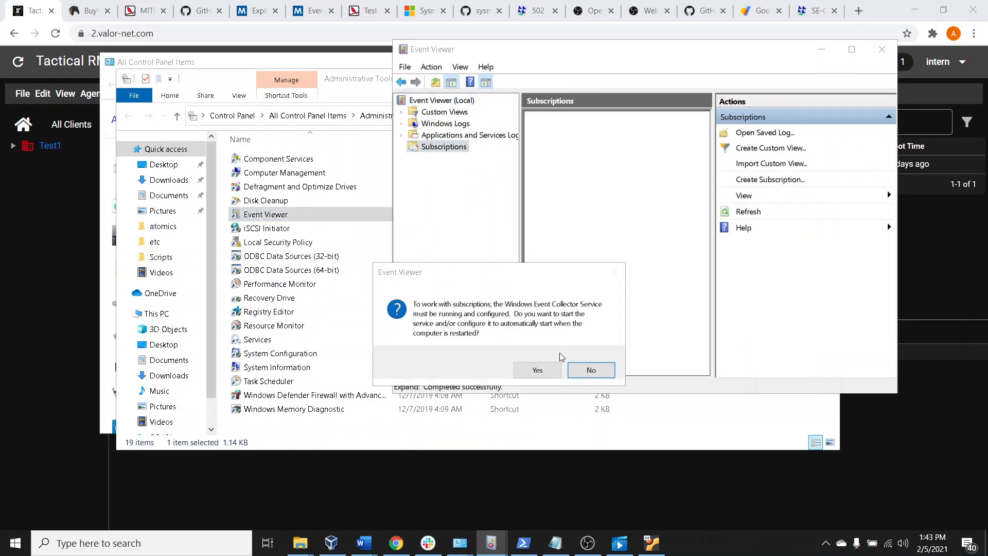
left_click(602, 371)
left_click(466, 135)
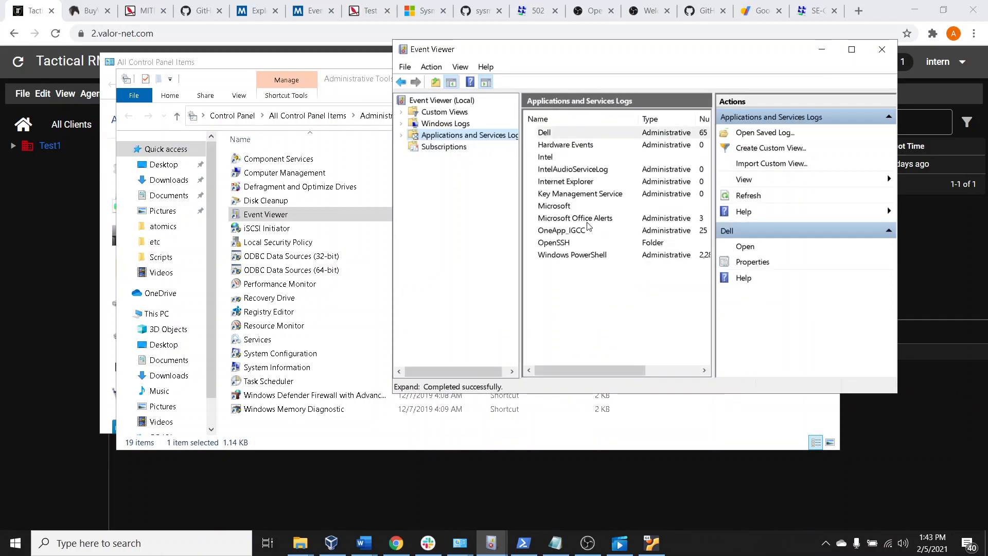
left_click(402, 135)
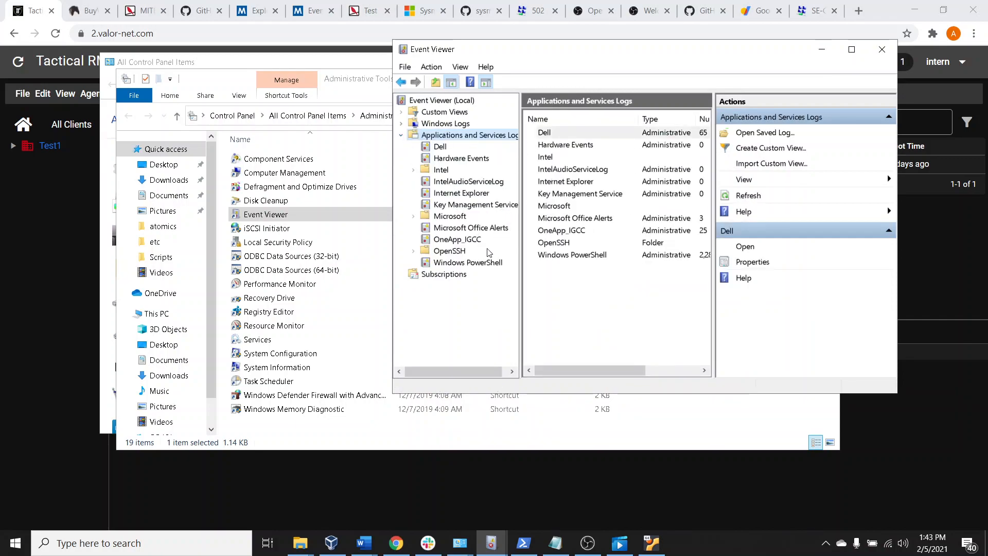
left_click(455, 216)
left_click(413, 216)
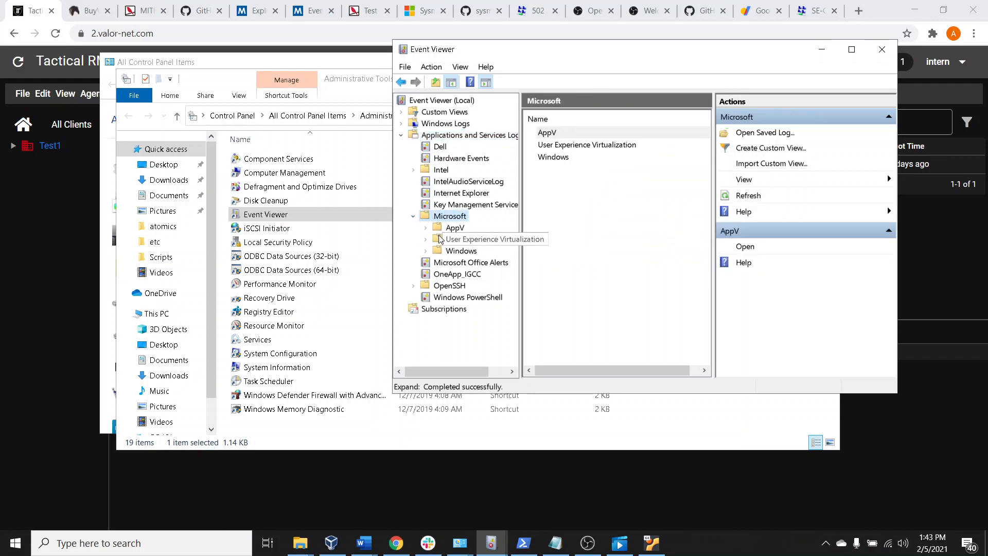
left_click(473, 252)
left_click(426, 252)
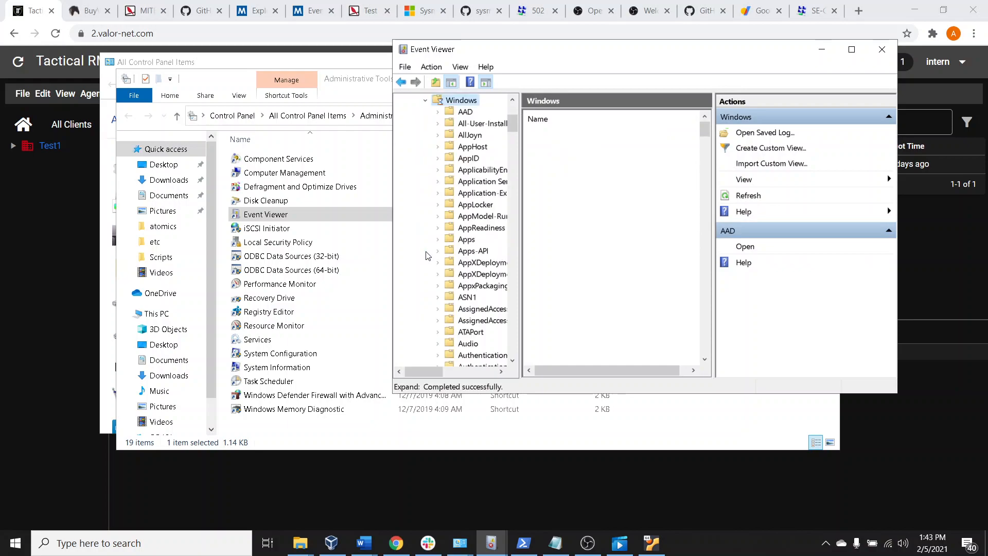
Open the Sysmon Operational log under the Windows folder and reposition the Event Viewer window
left_click_drag(514, 126, 520, 298)
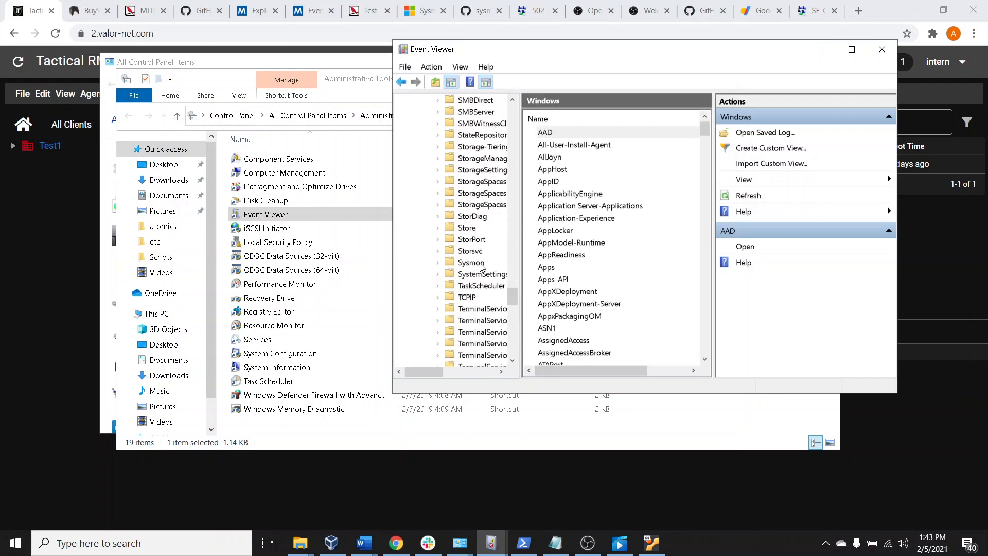
left_click(447, 265)
double_click(446, 269)
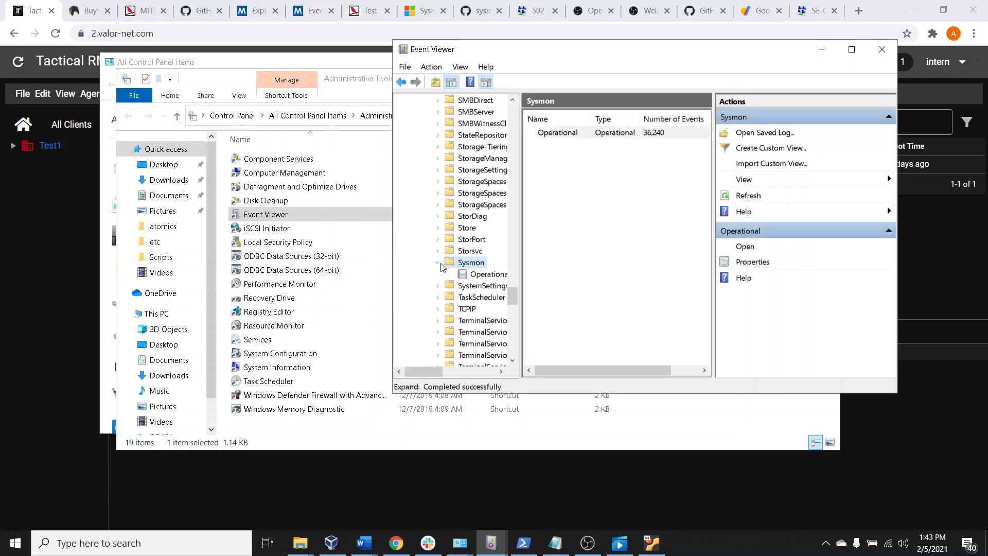
left_click(489, 276)
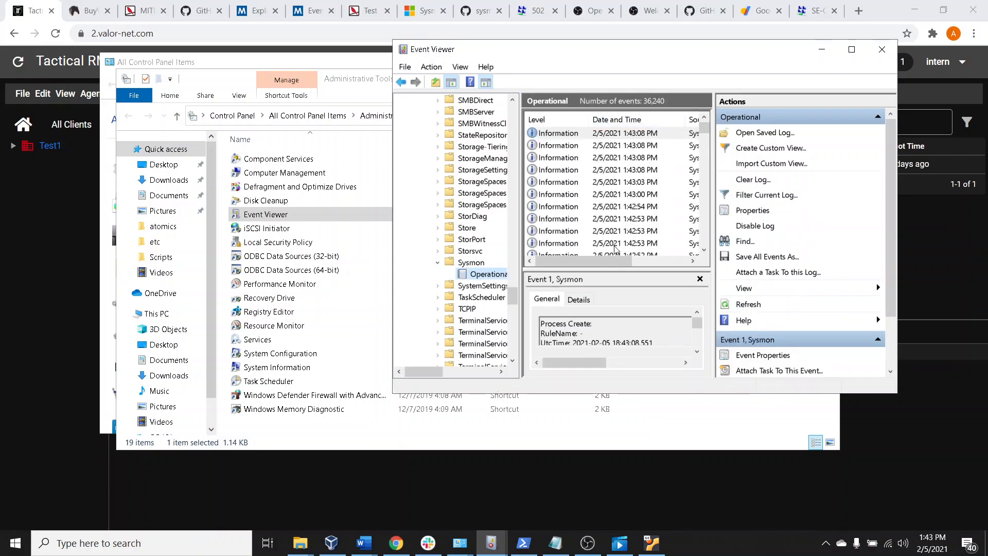
left_click_drag(687, 63, 535, 72)
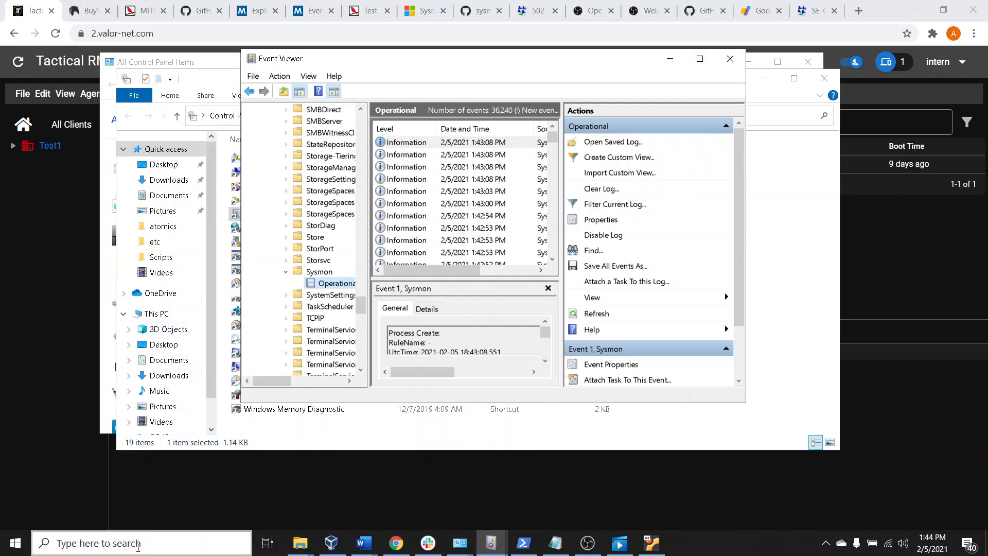
Start Command Prompt as administrator and move its window so the Event Viewer log stays visible
left_click(116, 549)
type("cmd")
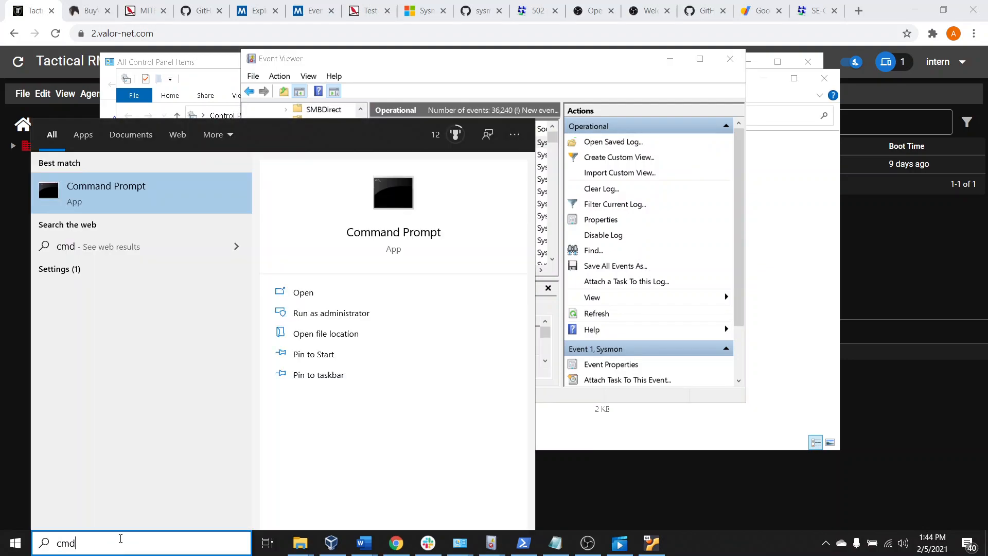
right_click(99, 205)
left_click(122, 214)
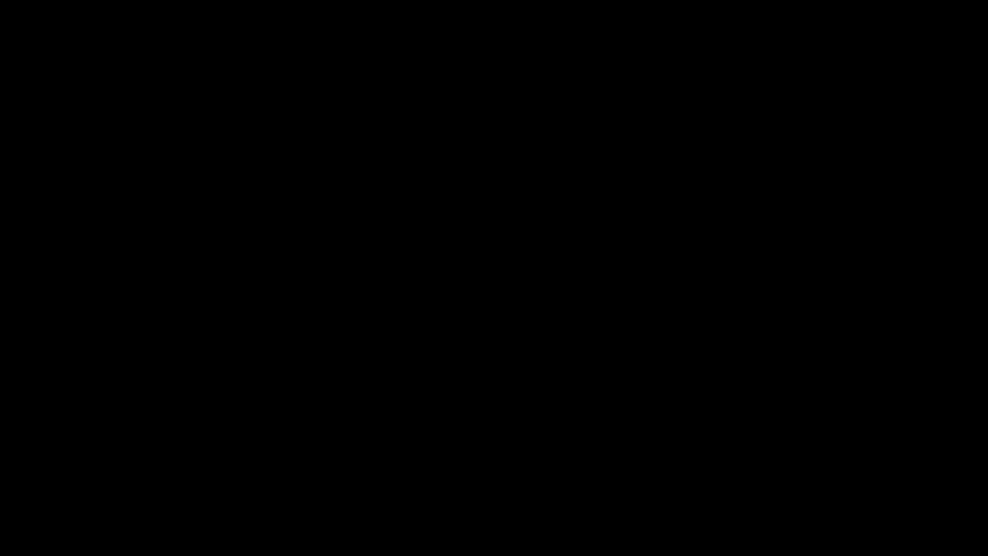
left_click(393, 84)
left_click_drag(410, 63, 890, 151)
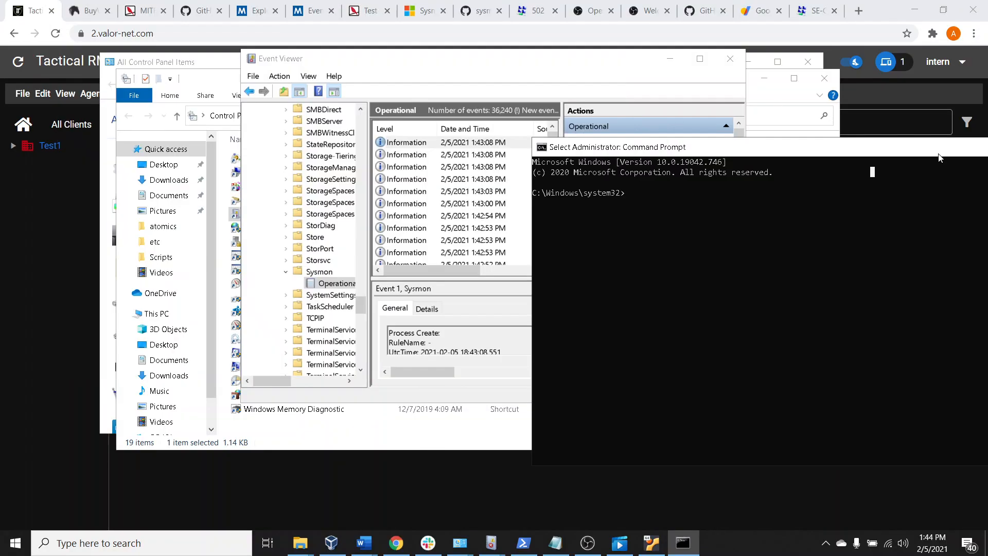
Run the whoami command in the administrator Command Prompt
left_click(697, 221)
type("whoami")
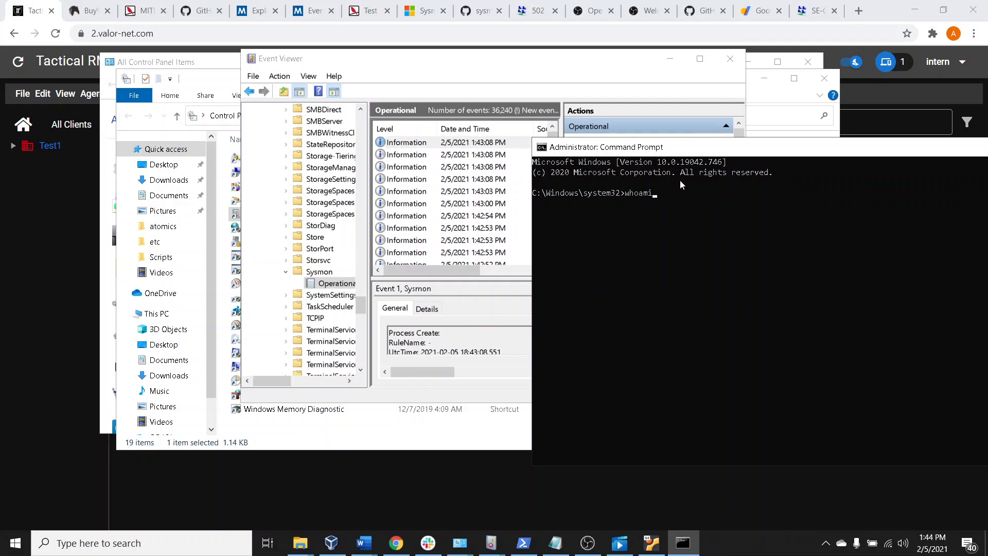
key("Return")
Refresh the Sysmon Operational log in Event Viewer, maximize the window, and look through the newest event's general information
left_click(499, 167)
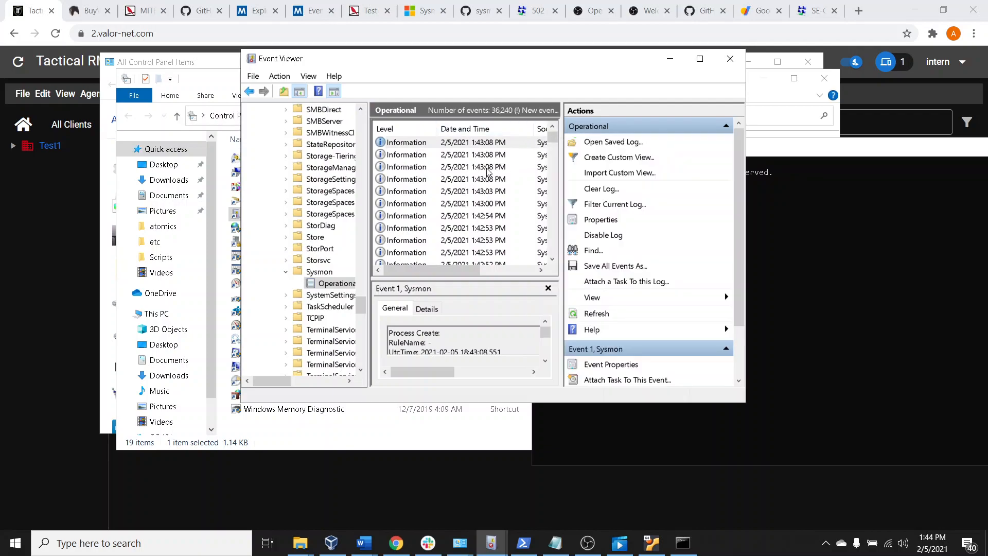
left_click(499, 143)
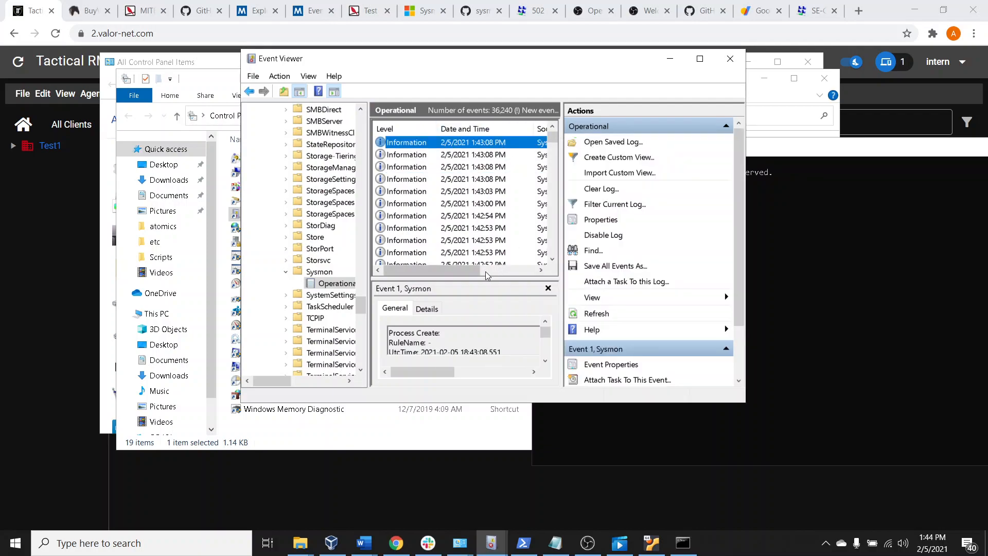
left_click(597, 314)
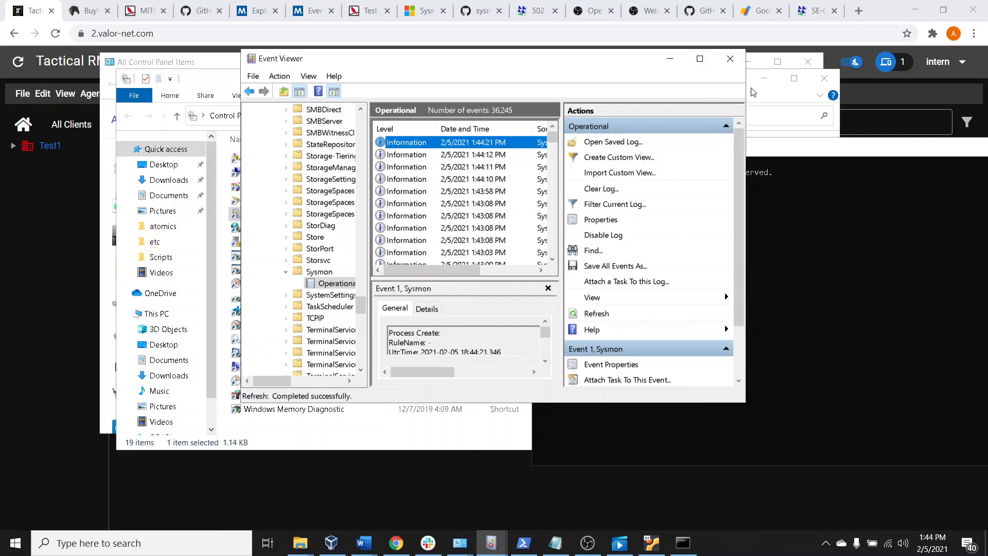
left_click(701, 64)
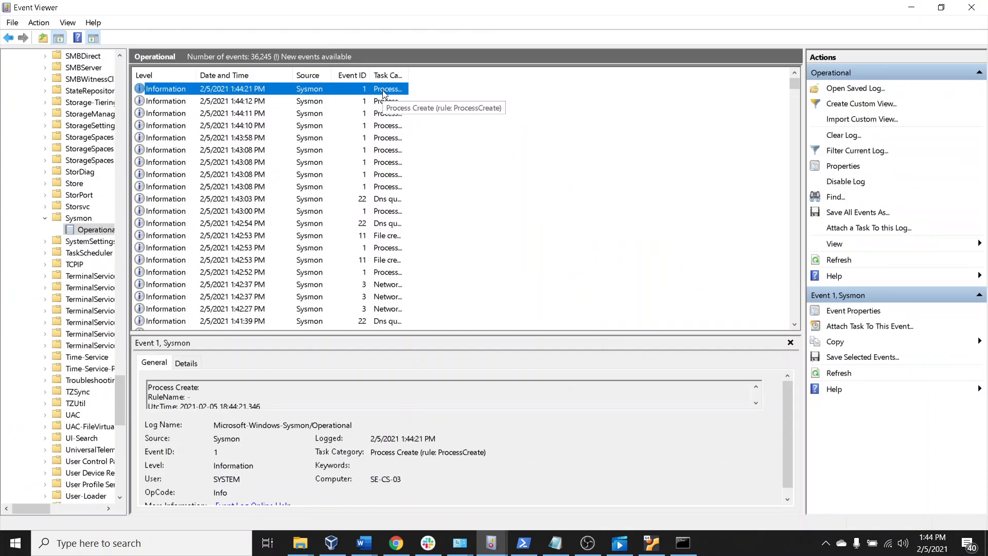
scroll(448, 430, "down", 1)
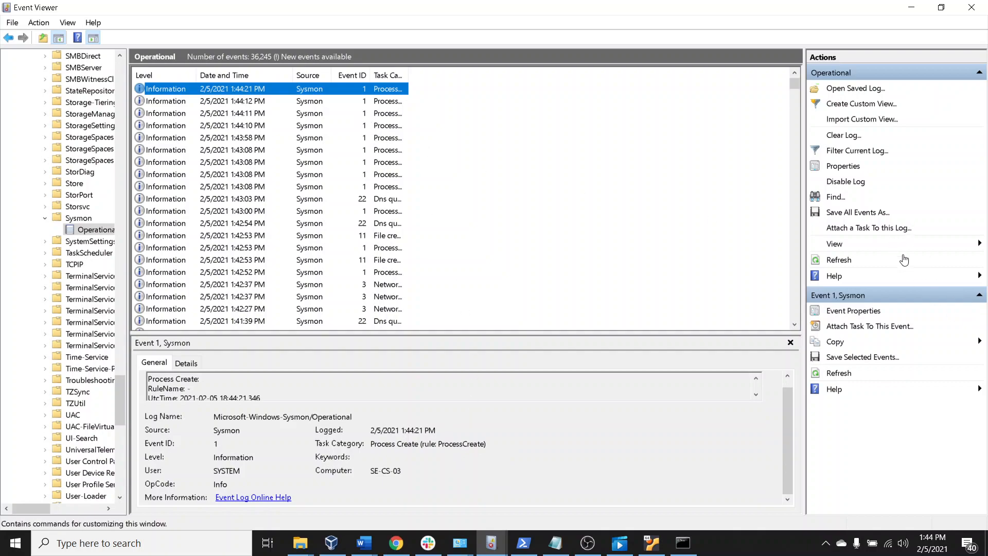
Refresh the Operational log again, read the properties of the newest Sysmon event, and close them
left_click(844, 259)
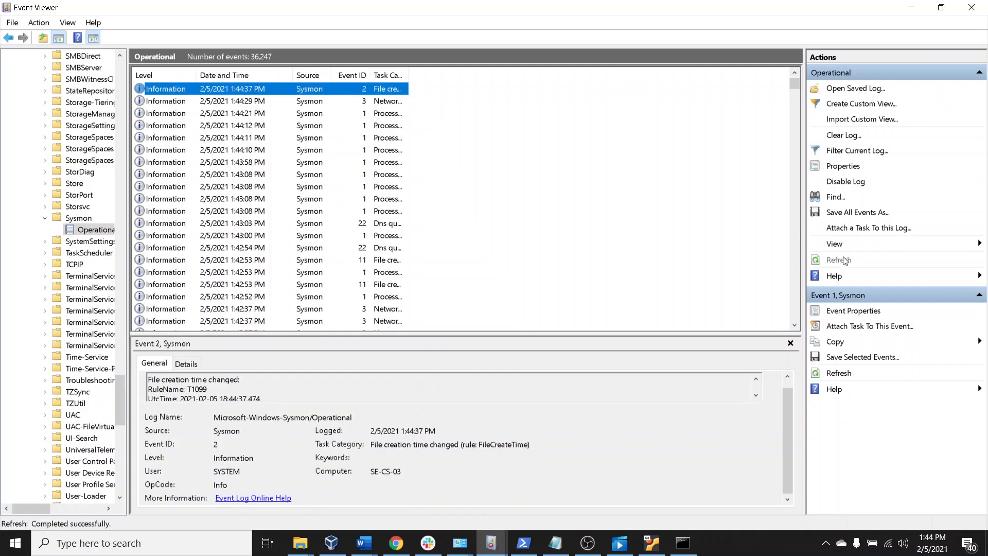
left_click(838, 260)
double_click(311, 91)
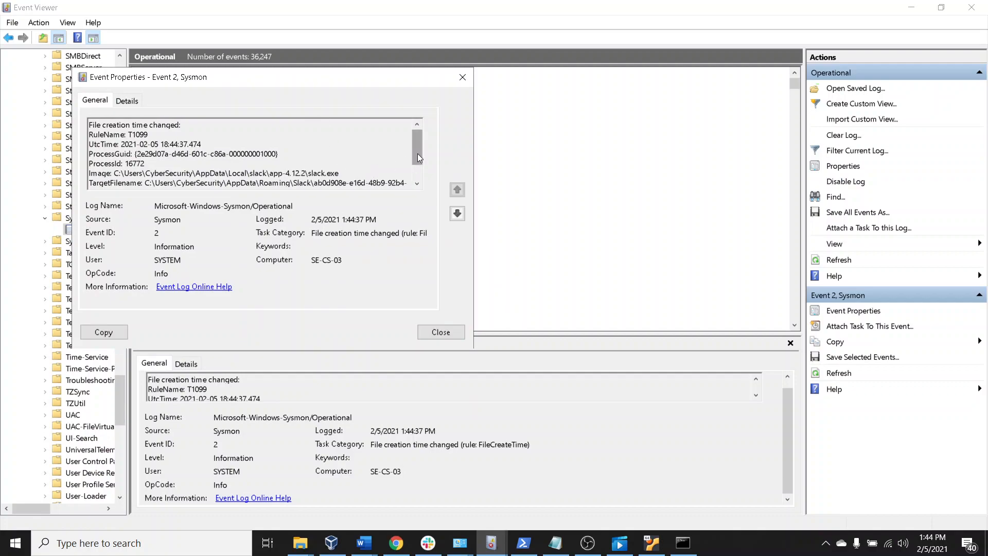
scroll(372, 175, "down", 1)
left_click(461, 82)
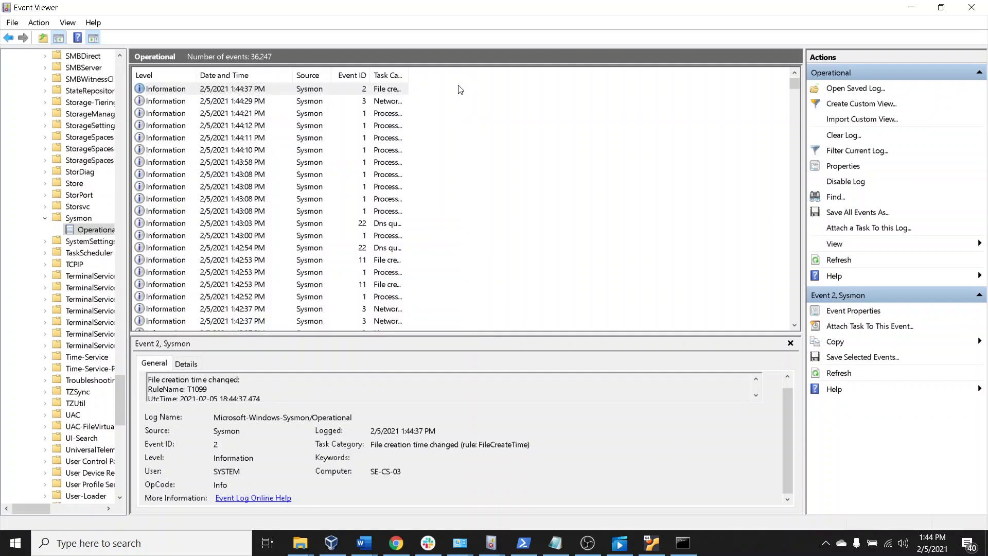
Open the properties of the 1:44:29 PM network connection event in the Sysmon log and close them
left_click(353, 105)
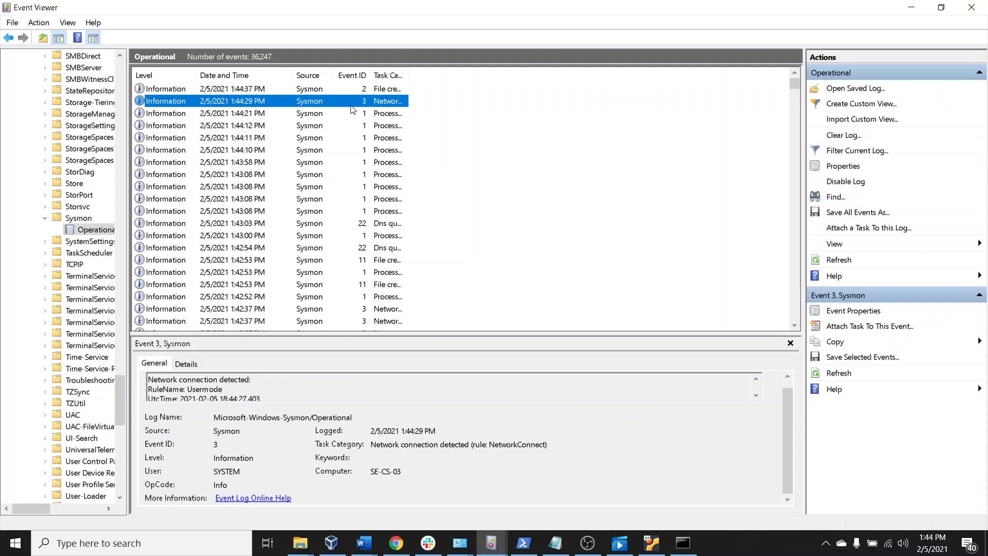
double_click(352, 102)
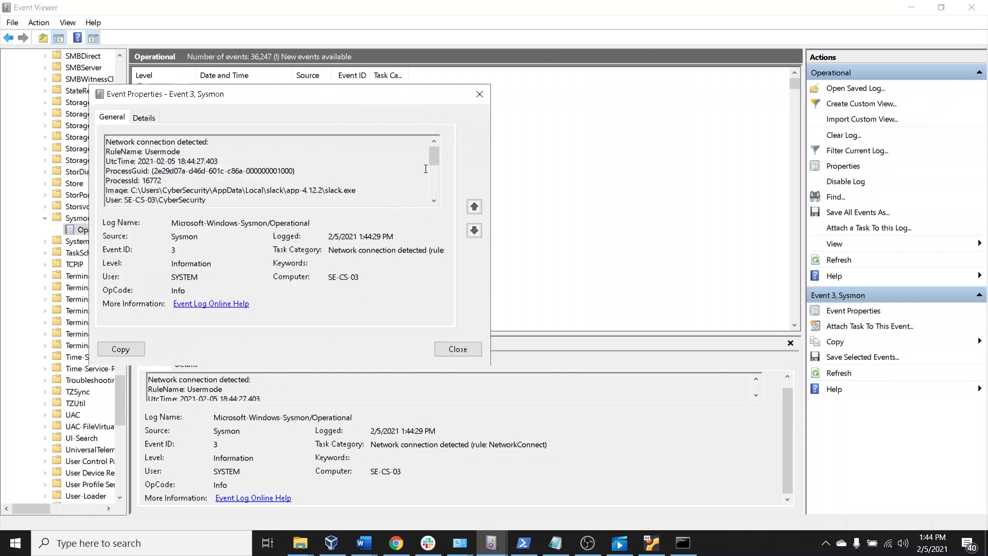
left_click(475, 96)
Open the 1:44:21 PM Process Create event and examine its general information, highlighting the executable image path
left_click(328, 112)
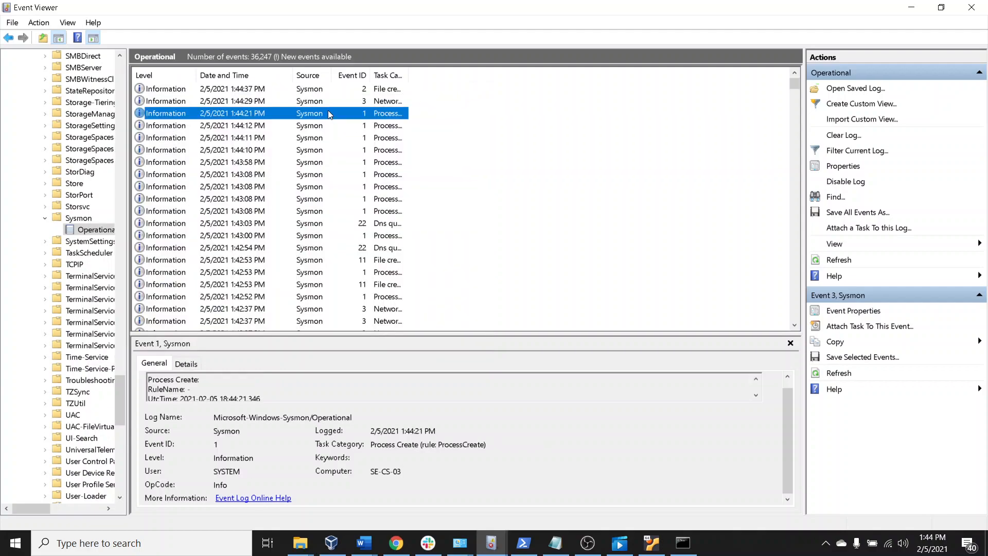
double_click(328, 113)
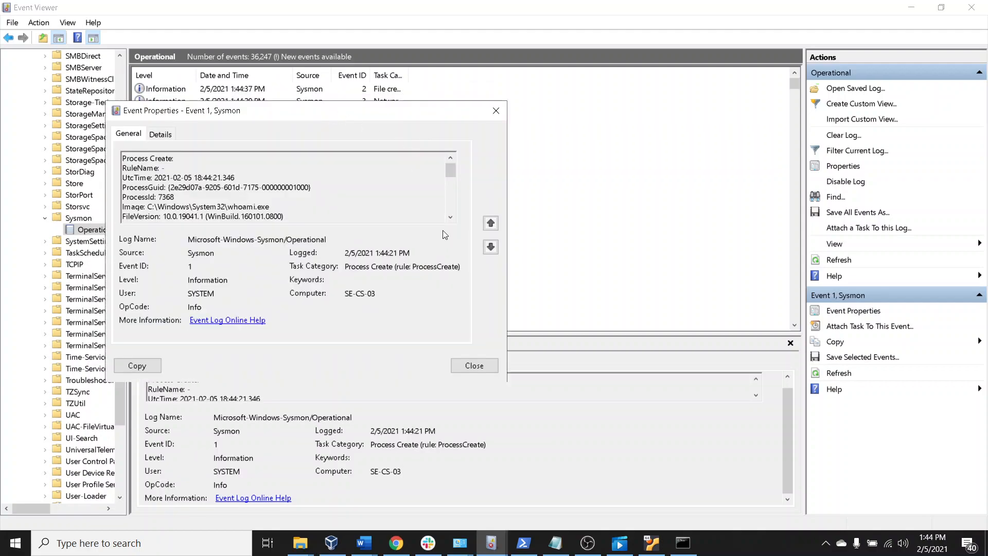
left_click_drag(452, 173, 446, 175)
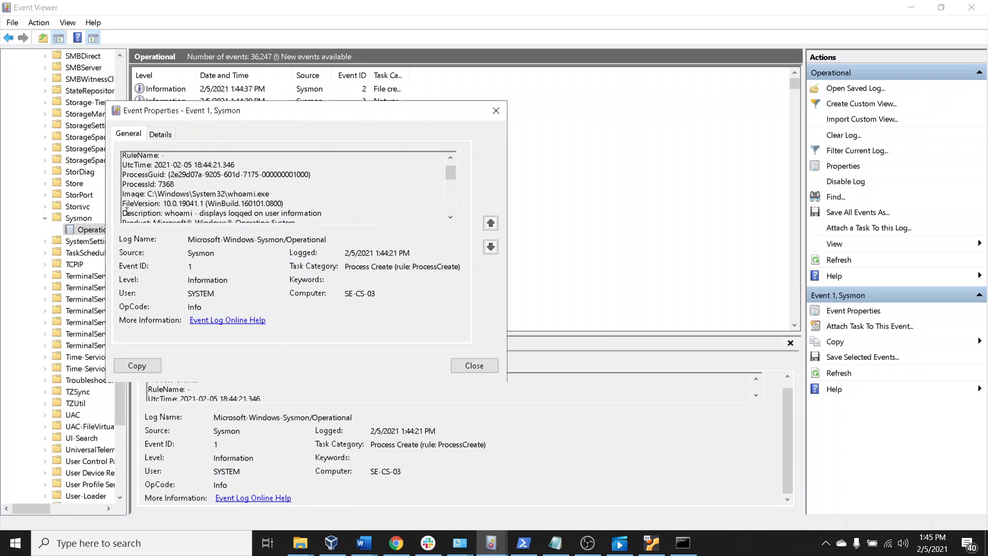
left_click_drag(135, 192, 188, 191)
left_click(228, 192)
triple_click(130, 192)
left_click(148, 194)
left_click_drag(175, 192, 241, 186)
left_click(240, 187)
left_click_drag(451, 173, 438, 189)
Examine the Process Create event's details in Friendly View, from the image and command line down to the parent process fields
left_click(160, 134)
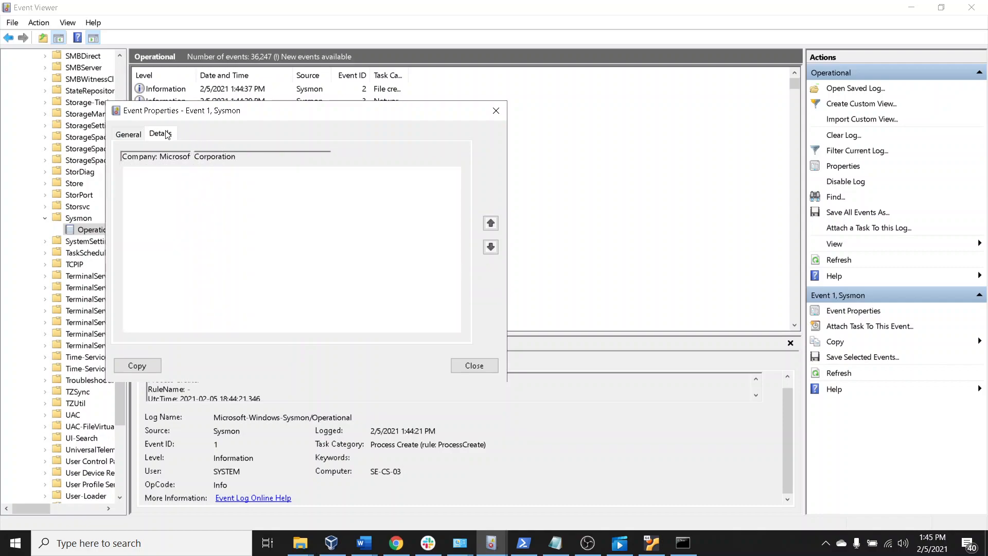
scroll(254, 254, "down", 2)
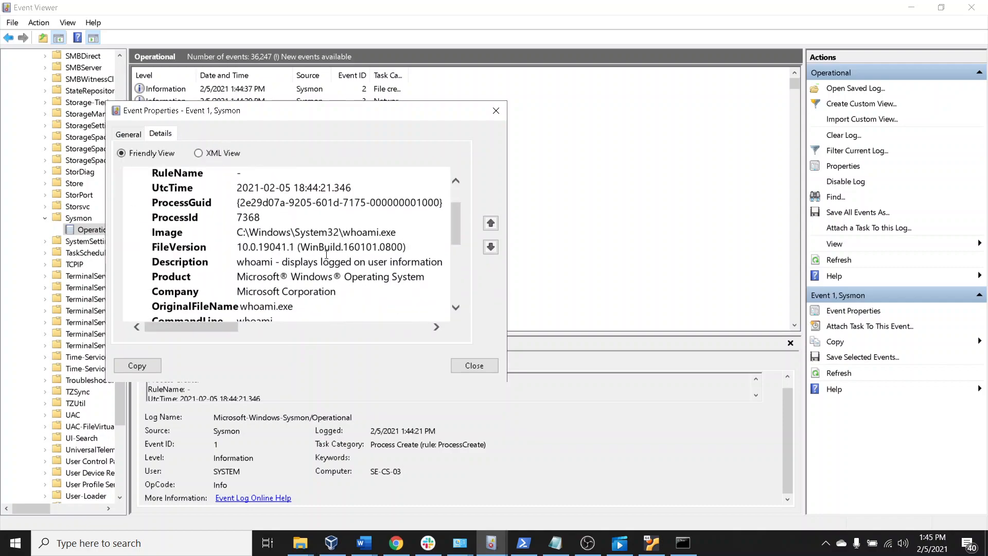
left_click_drag(283, 239, 392, 253)
scroll(362, 276, "down", 3)
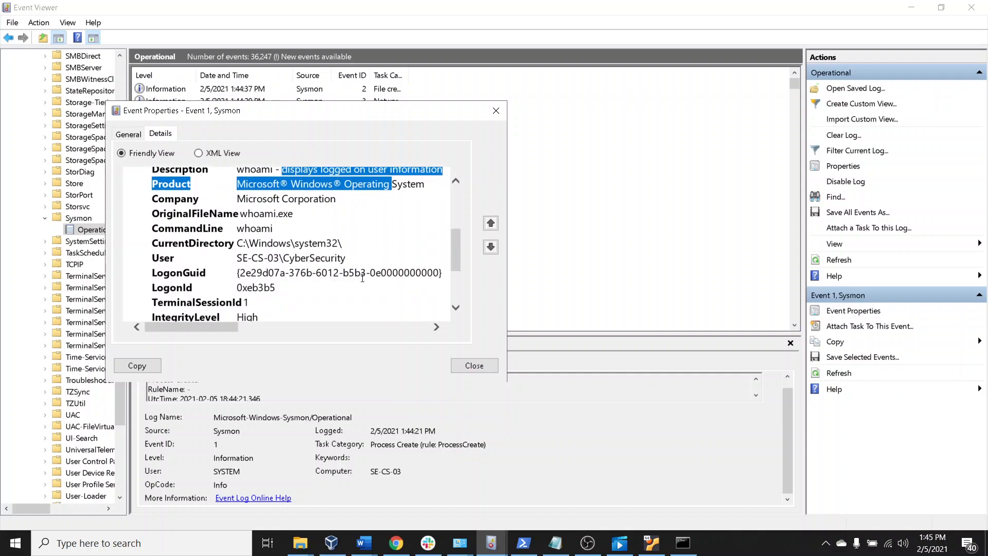
scroll(364, 283, "down", 1)
scroll(363, 282, "down", 2)
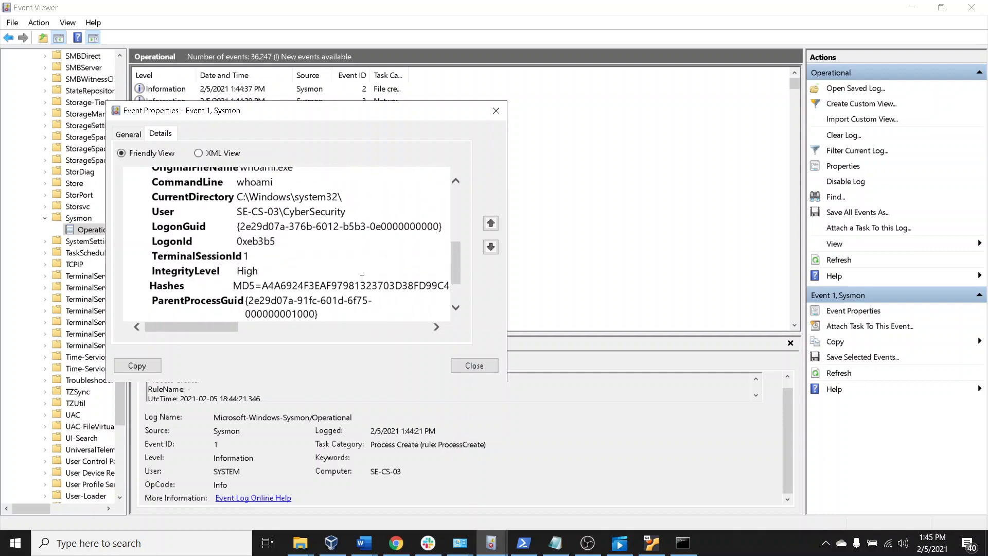
scroll(361, 280, "down", 1)
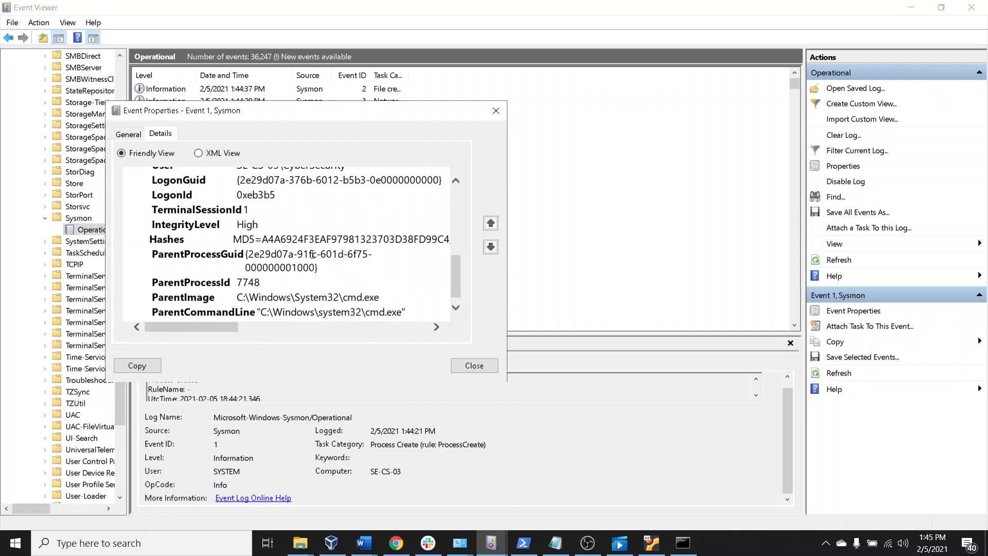
Highlight the Hashes entry in the Process Create event's details to examine the recorded file hashes
left_click_drag(223, 240, 317, 242)
left_click(276, 243)
left_click(292, 244)
left_click_drag(262, 240, 499, 240)
left_click_drag(358, 243, 271, 240)
left_click(288, 238)
Highlight the ParentImage and ParentCommandLine entries to examine which process launched the command
scroll(296, 248, "down", 1)
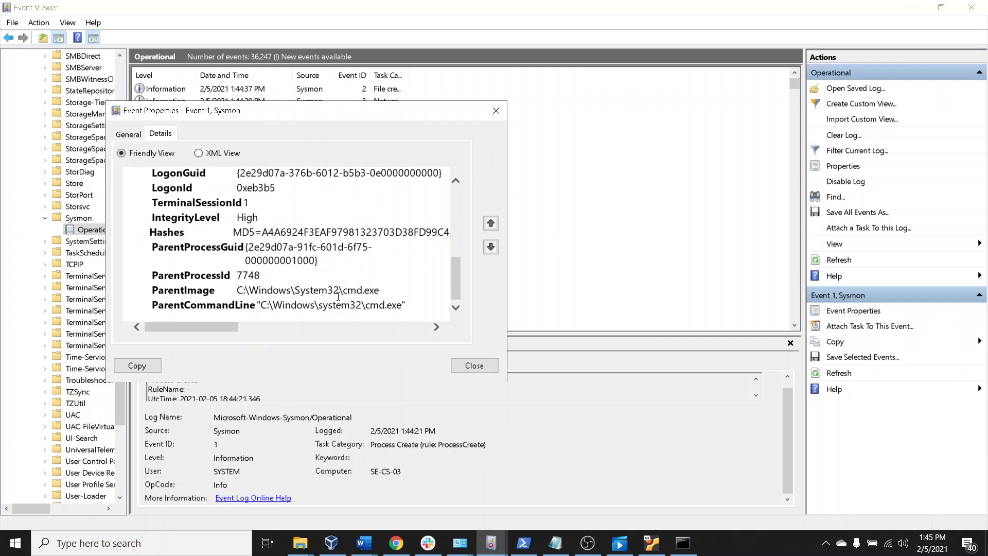
left_click_drag(236, 291, 268, 286)
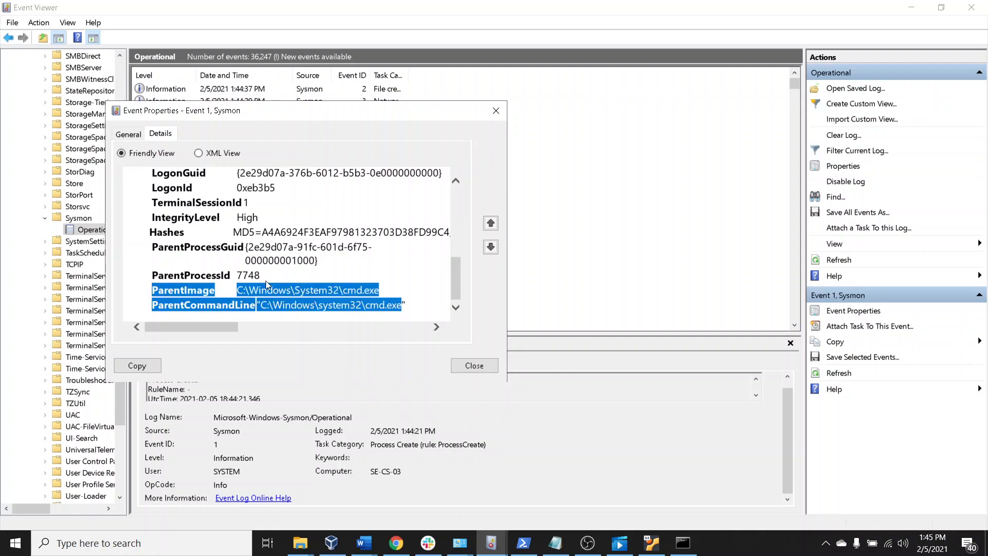
scroll(269, 285, "up", 5)
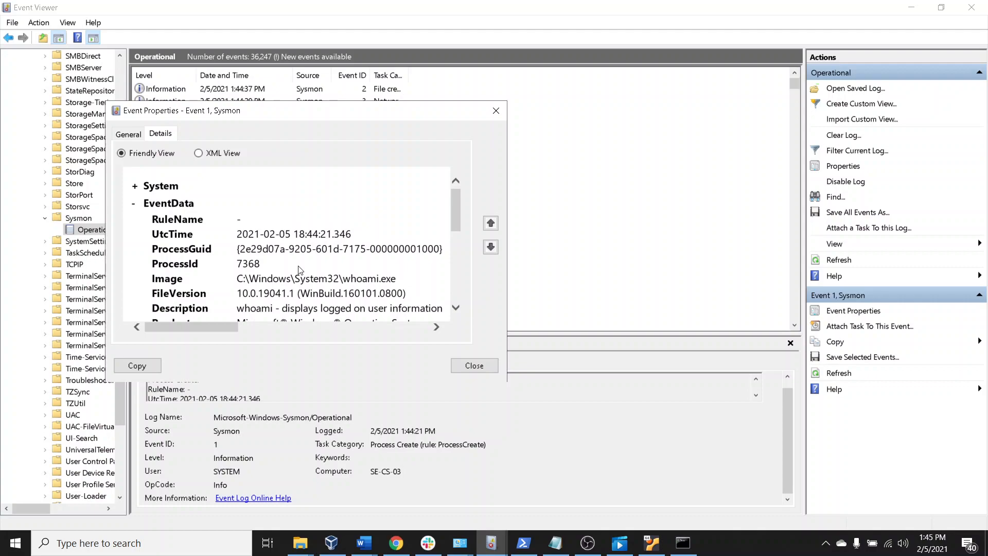
Highlight the ProcessGuid value in the event's details and close the event properties
left_click_drag(178, 248, 412, 255)
left_click(241, 249)
left_click(292, 248)
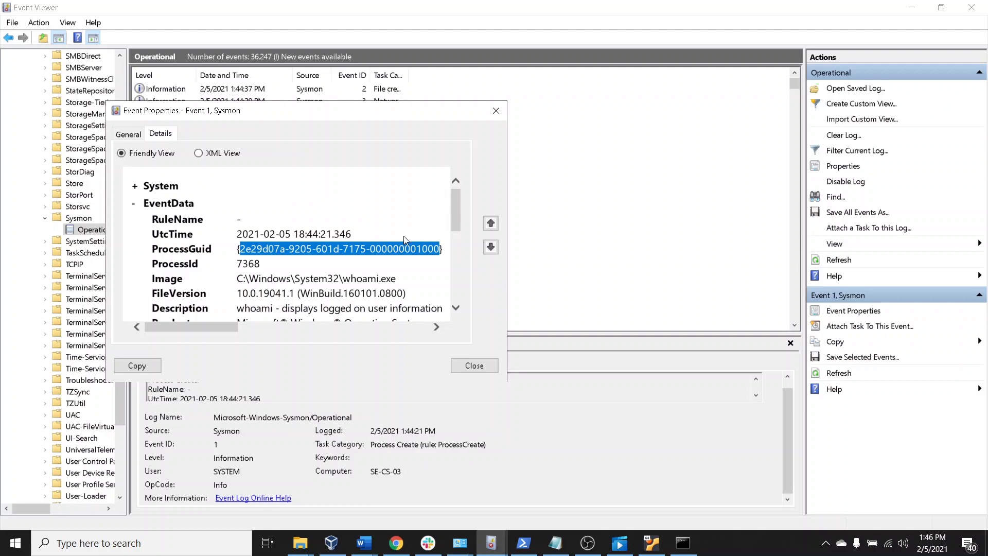
left_click(497, 111)
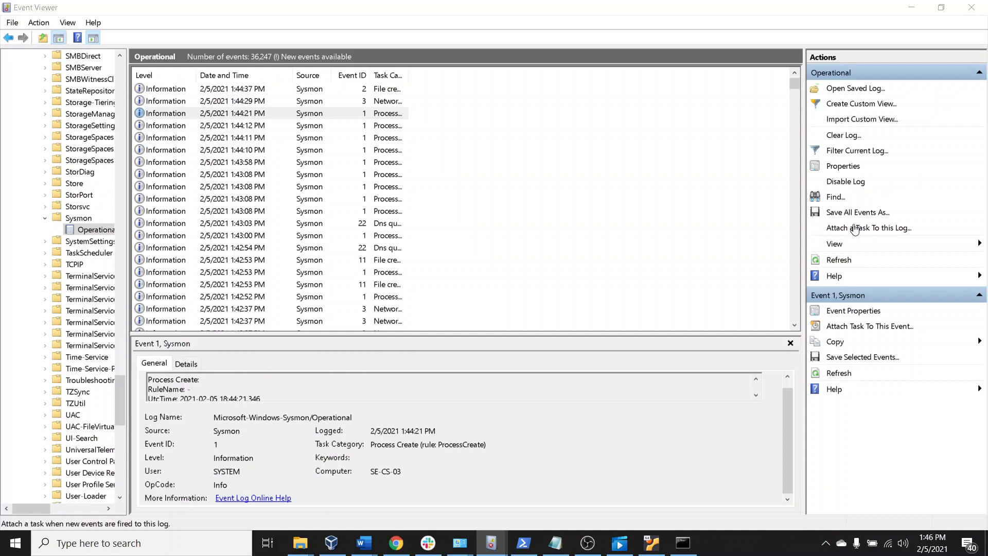
Open the Create Basic Task Wizard for the 1:44:21 PM event, look over its stages, and close it without creating a task
right_click(301, 110)
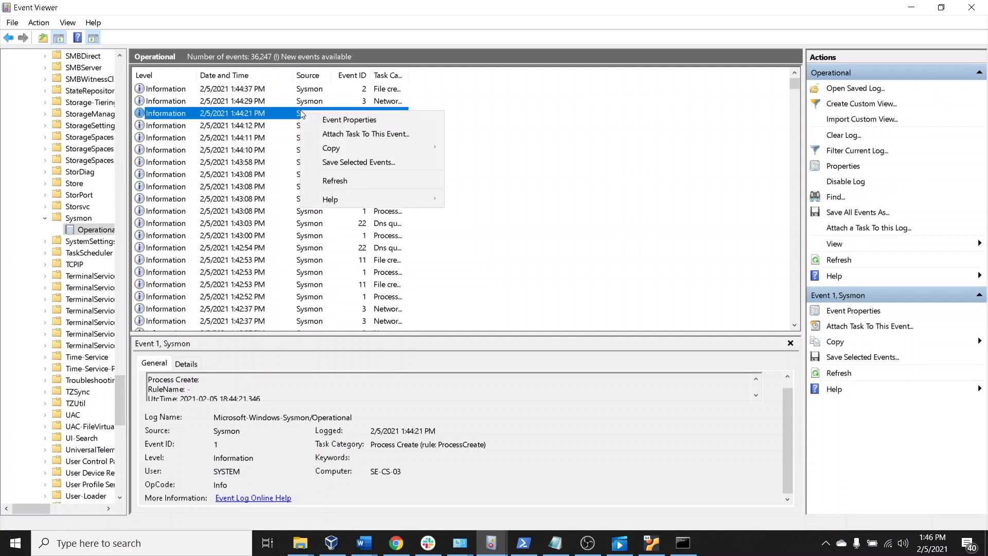
left_click(403, 135)
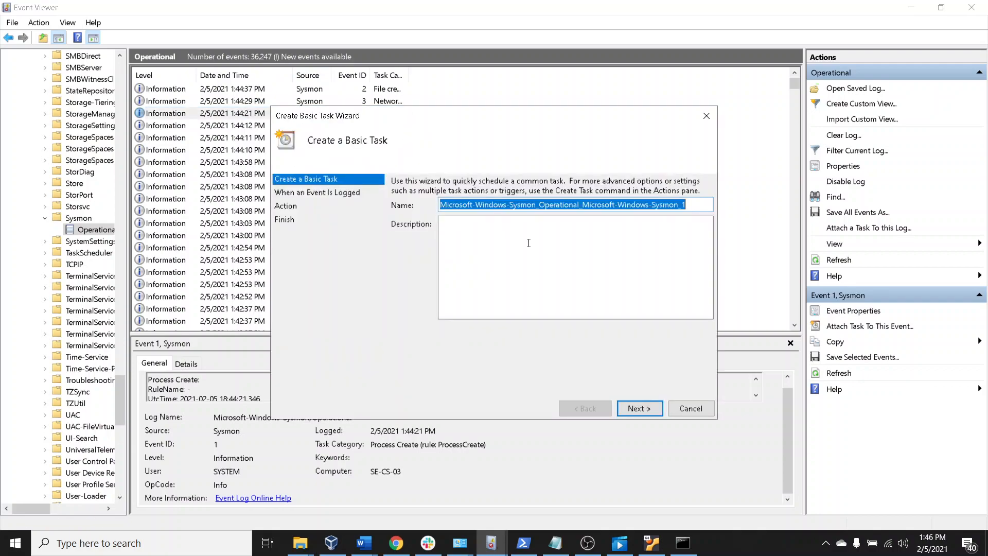
left_click(479, 225)
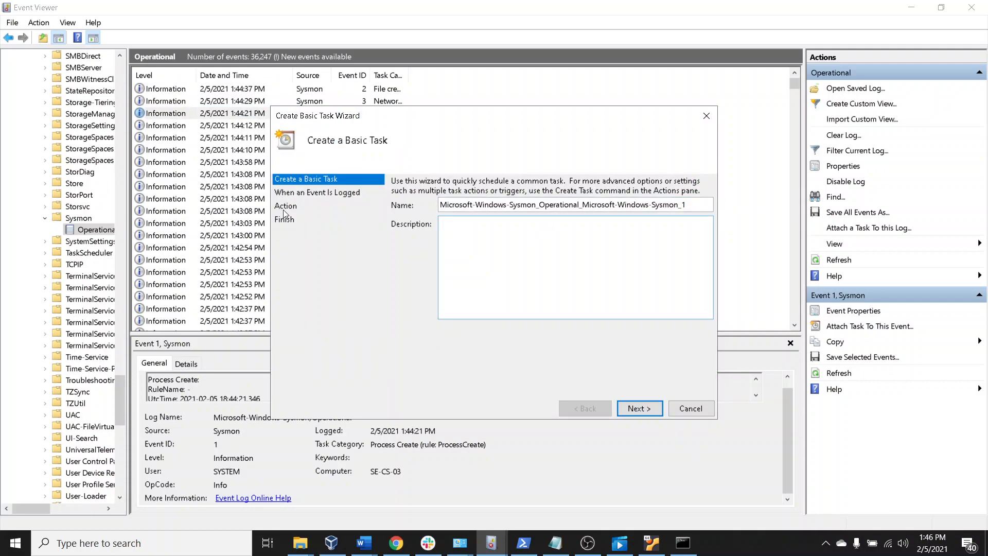
left_click(706, 115)
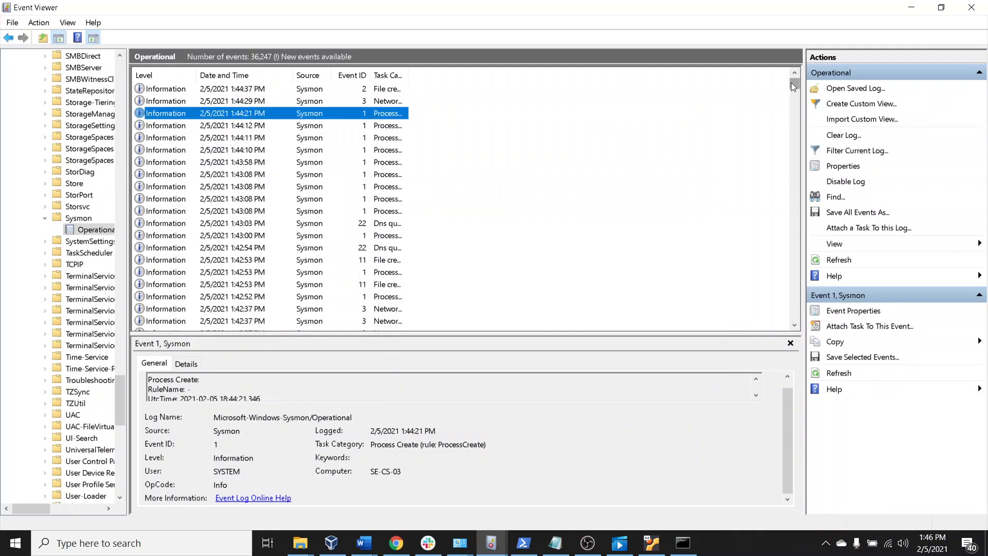
Examine the selected event's details in the preview in both Friendly View and XML View, returning to Friendly View
left_click_drag(790, 96, 790, 97)
left_click(184, 363)
scroll(392, 419, "down", 2)
scroll(392, 419, "down", 1)
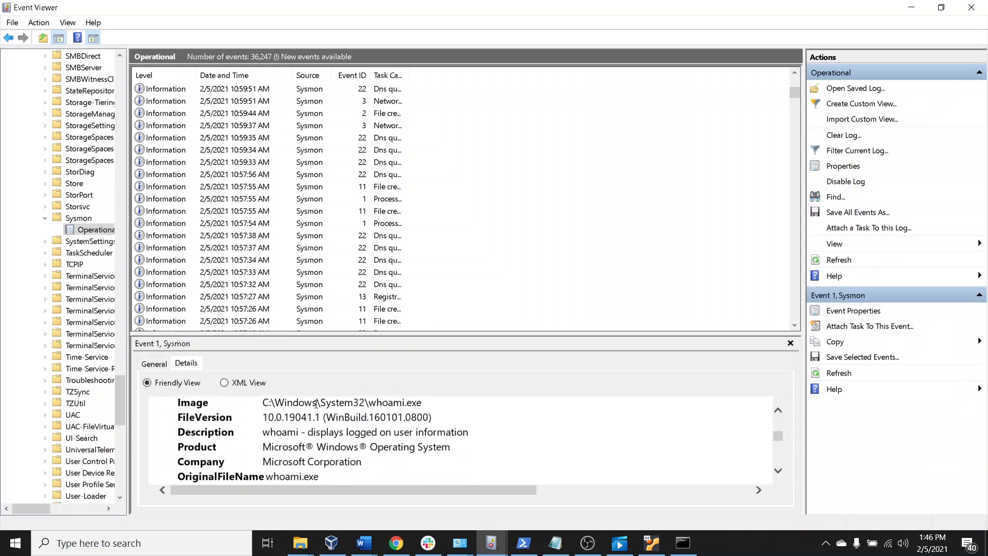
left_click(224, 383)
scroll(427, 437, "down", 3)
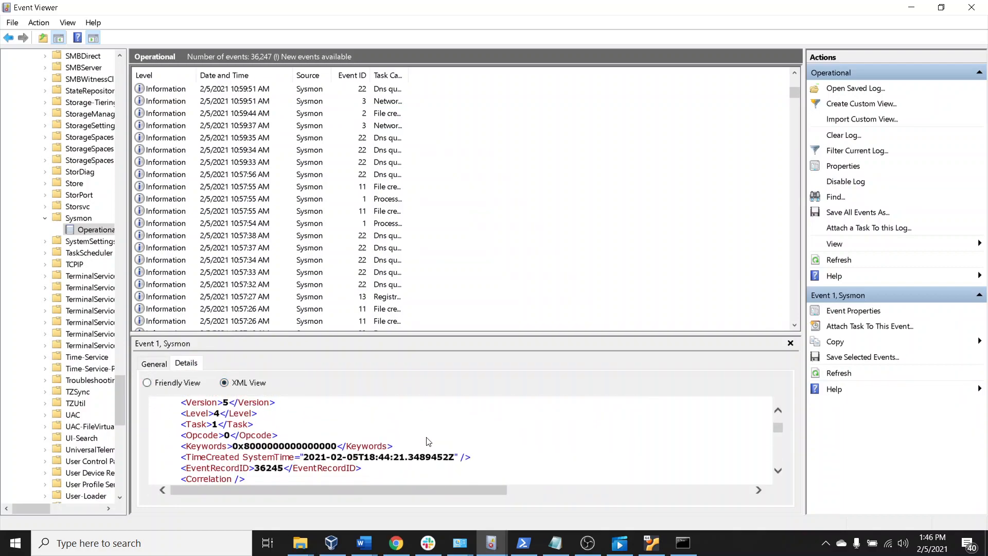
scroll(425, 438, "down", 1)
left_click(147, 383)
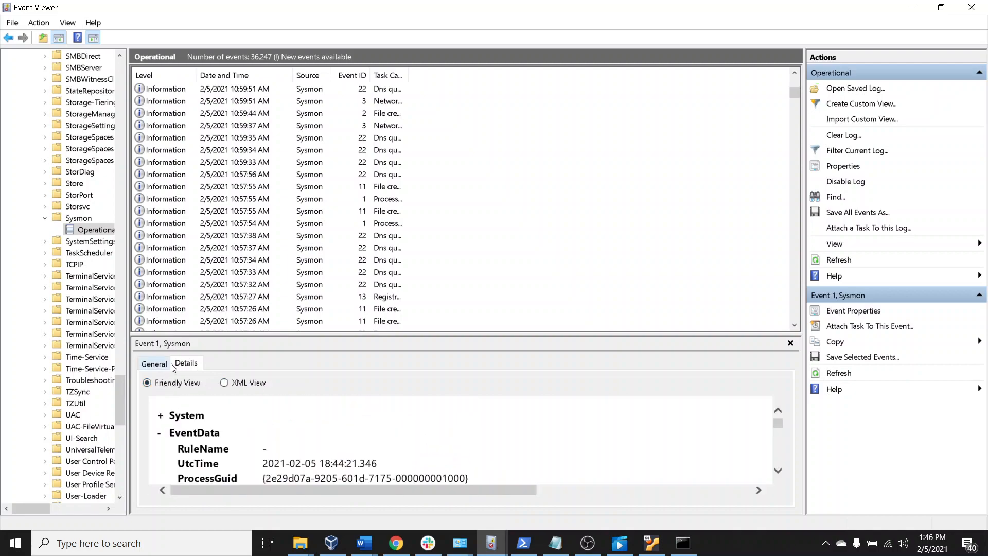
left_click(160, 364)
left_click(186, 363)
scroll(554, 460, "down", 1)
Browse the event list towards newer entries and select the 11:05:26 AM DNS query event to view its details
scroll(409, 275, "up", 10)
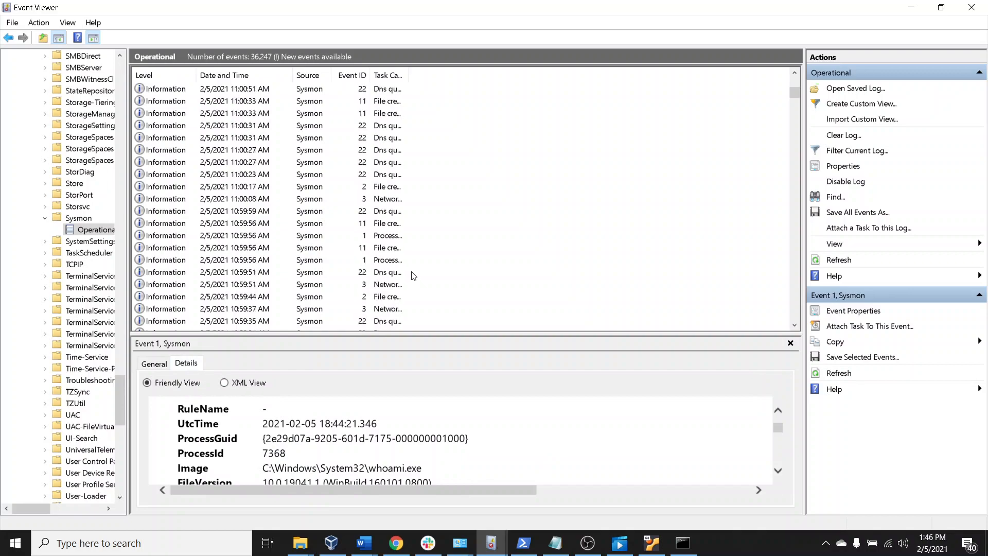
scroll(398, 252, "up", 4)
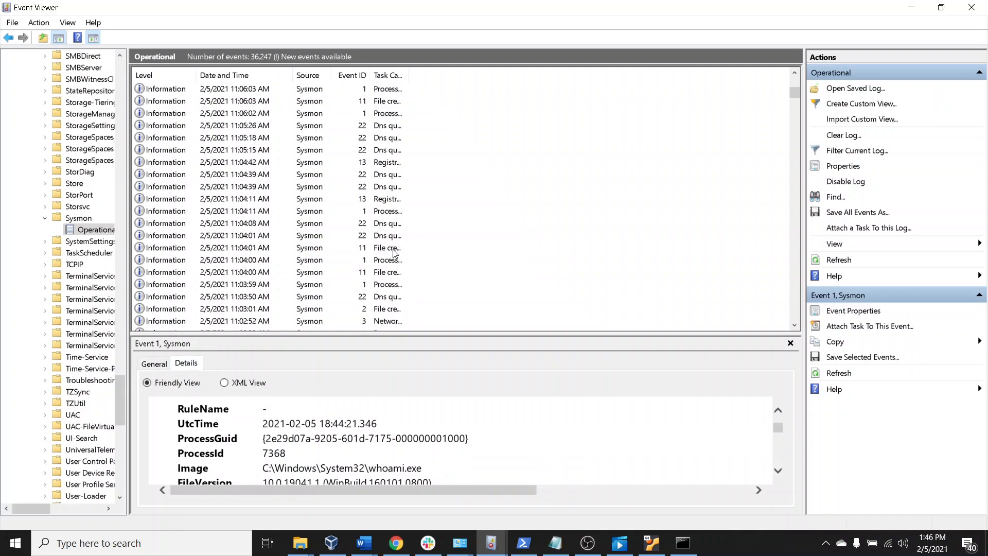
scroll(394, 252, "up", 2)
left_click(383, 200)
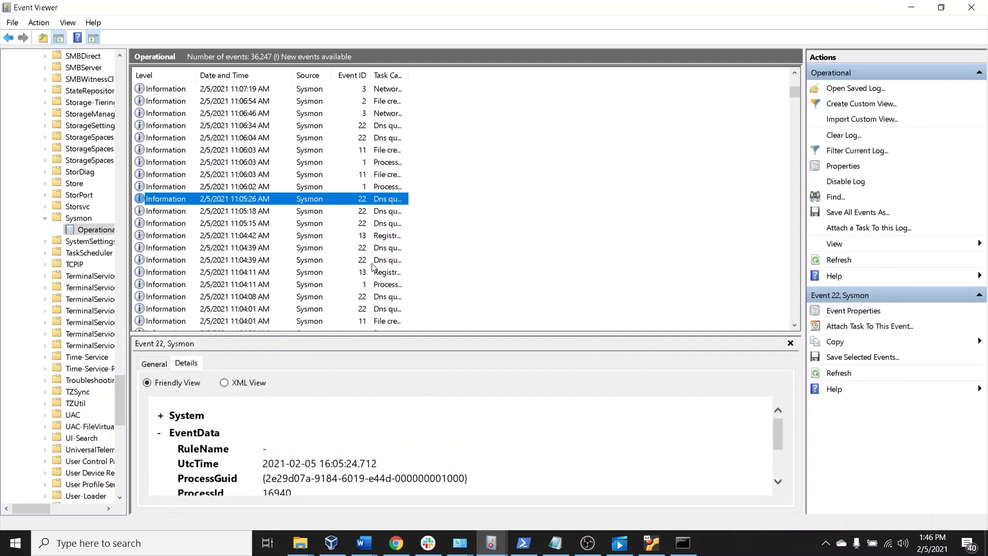
scroll(338, 444, "down", 1)
scroll(334, 438, "up", 1)
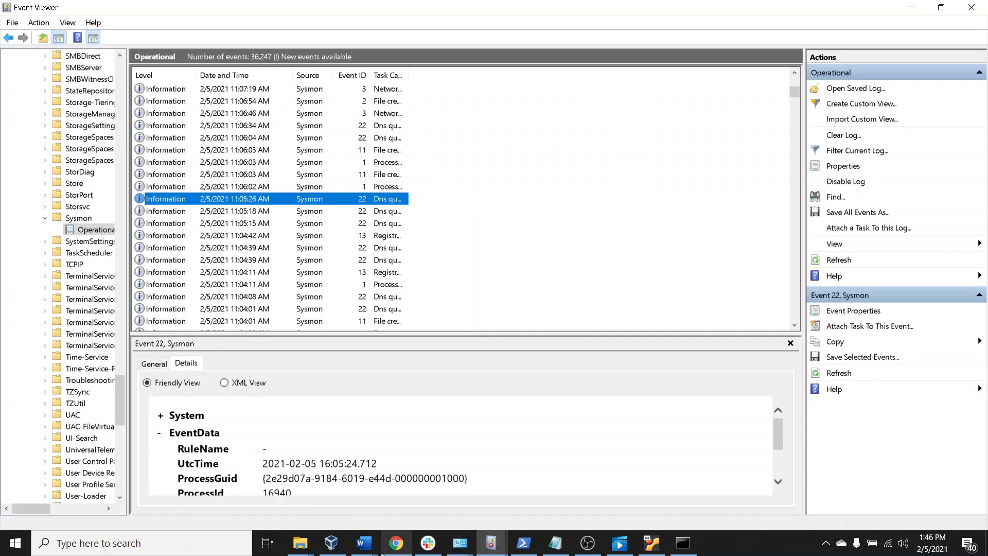
left_click(395, 543)
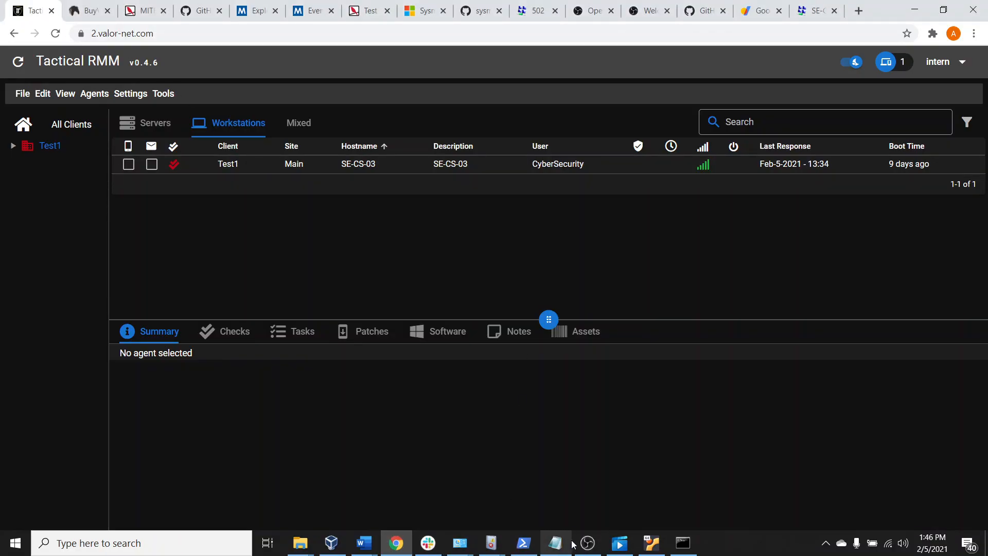
mouse_move(620, 543)
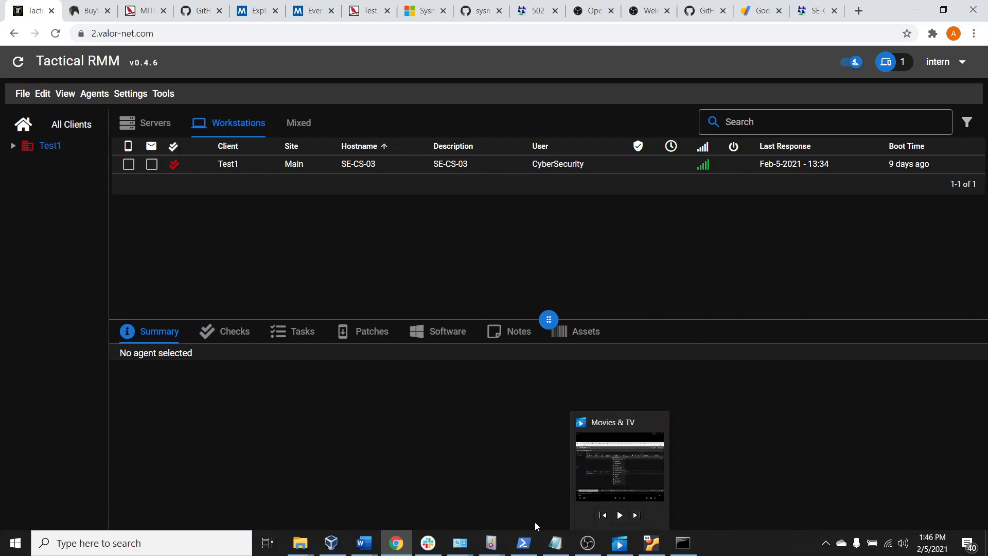
mouse_move(313, 539)
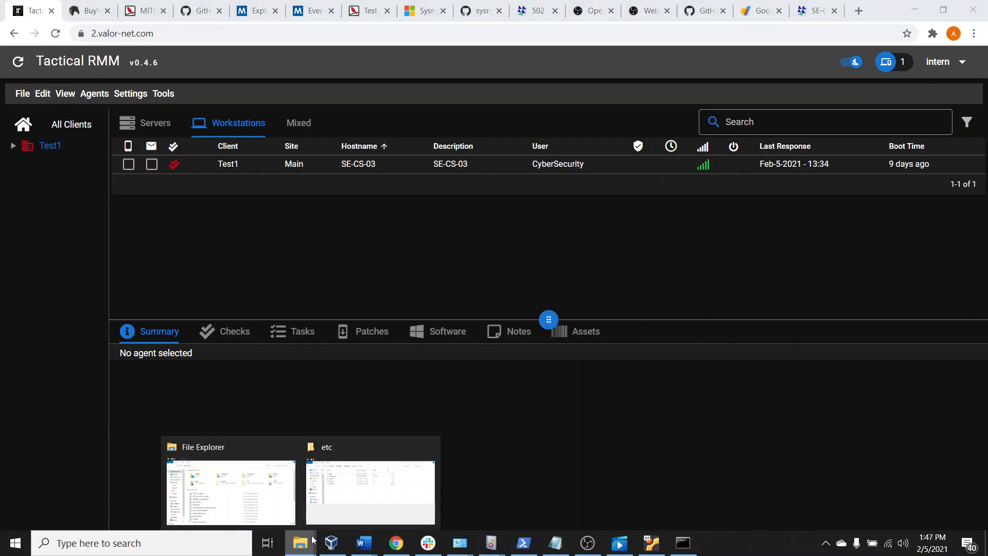
Refresh the Sysmon Operational log in Event Viewer and switch to the Tactical RMM page in Chrome
mouse_move(492, 543)
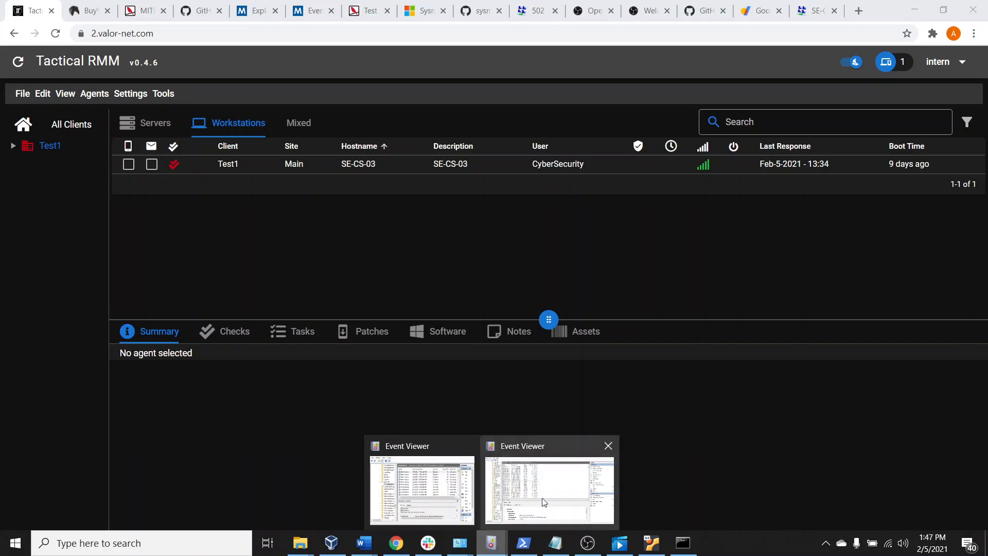
left_click(565, 483)
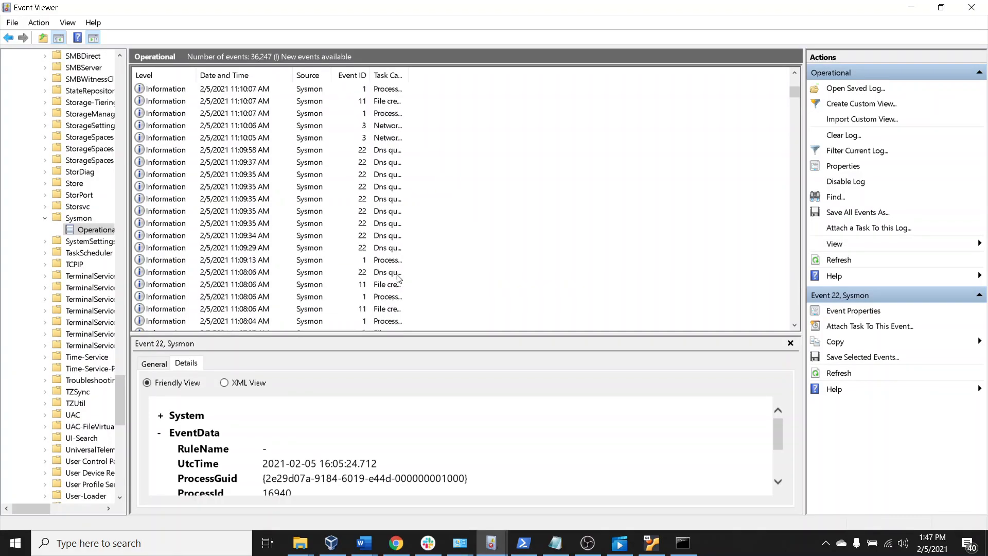
left_click(842, 261)
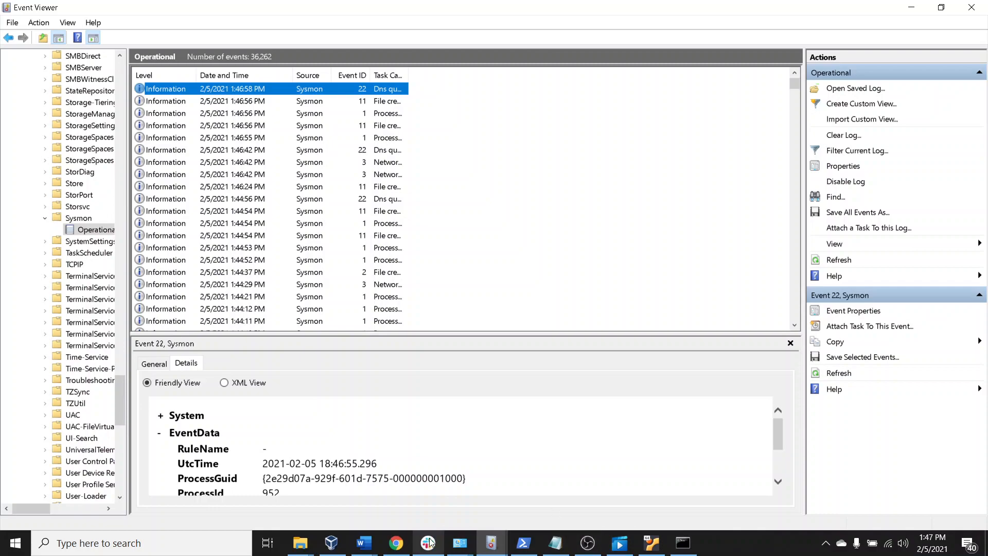
left_click(395, 543)
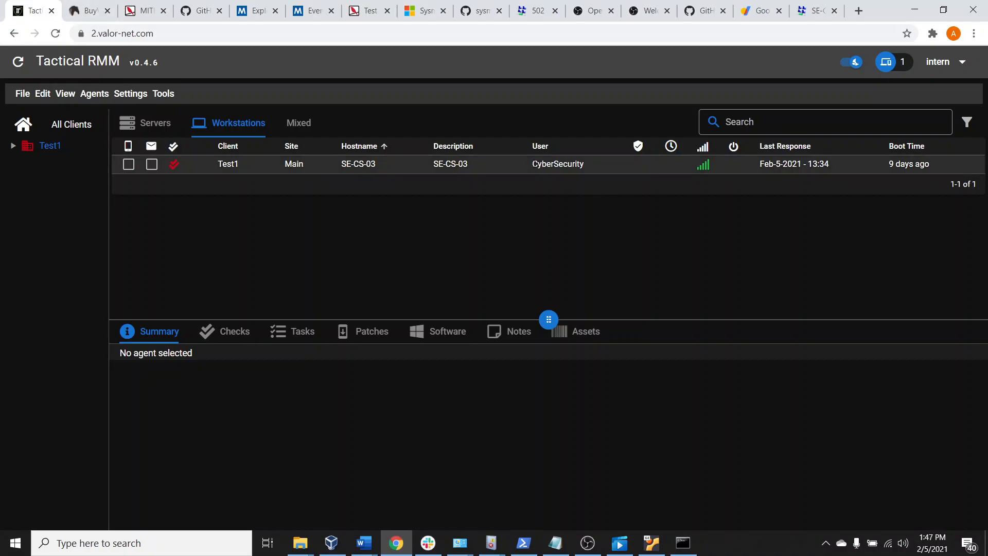
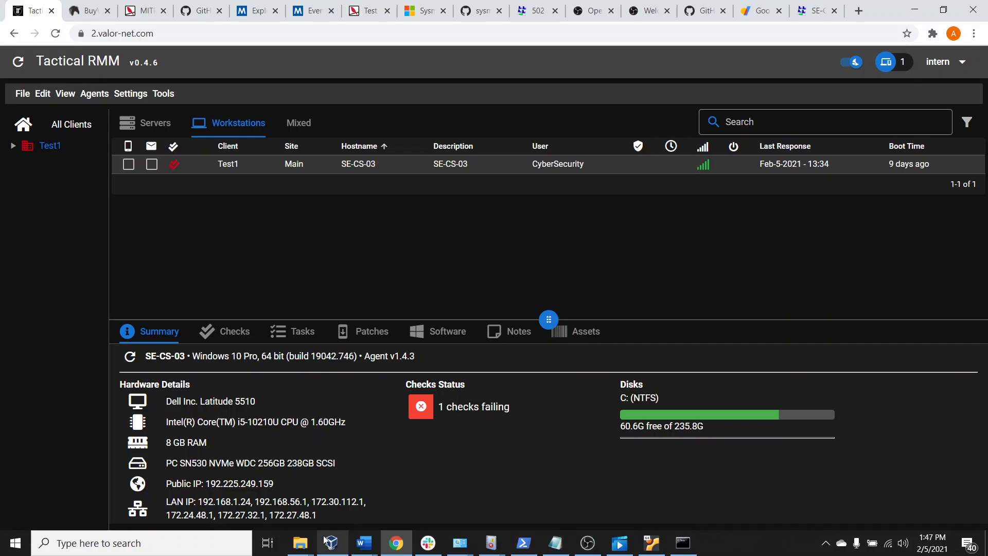
Switch to the Event Viewer window with the Sysmon Operational log and refresh its event list
left_click(493, 546)
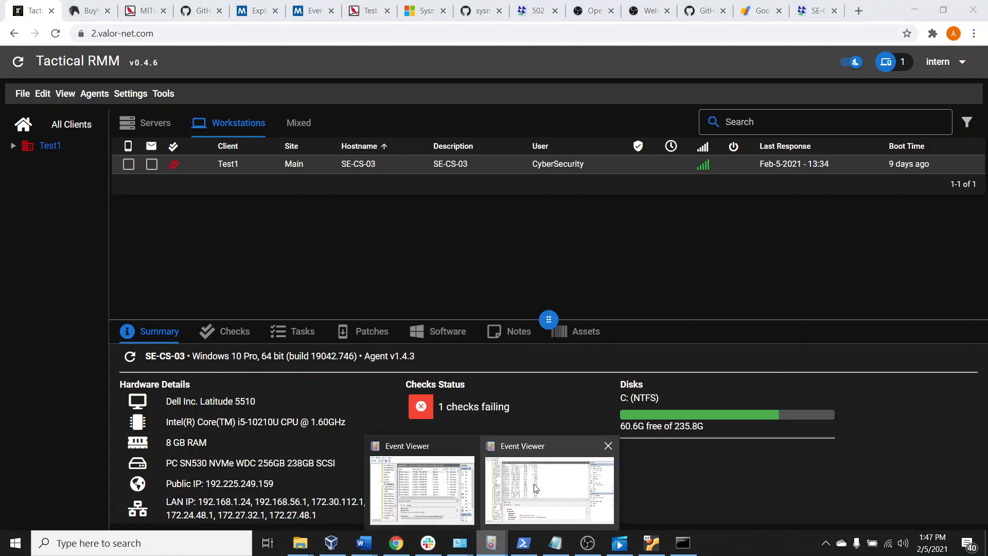
left_click(535, 488)
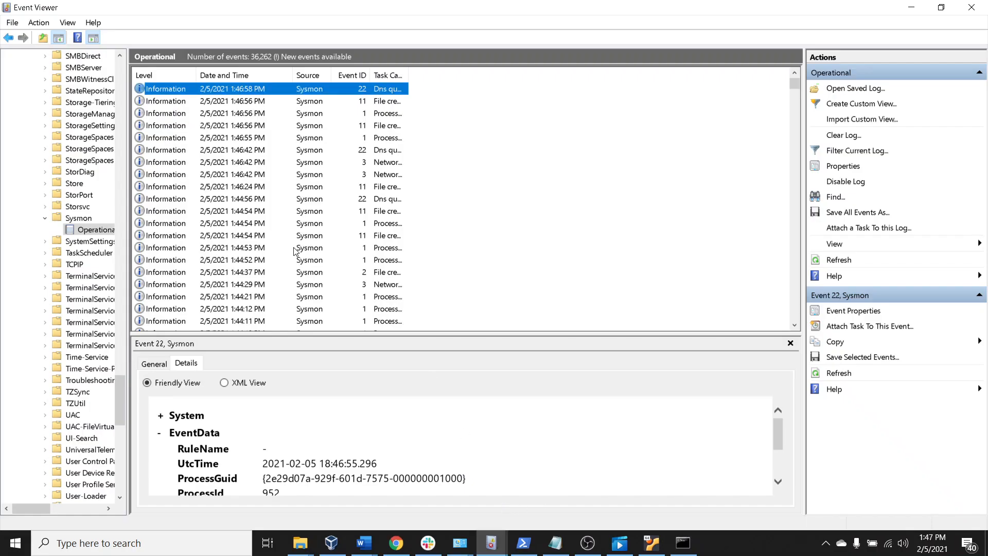
left_click(856, 261)
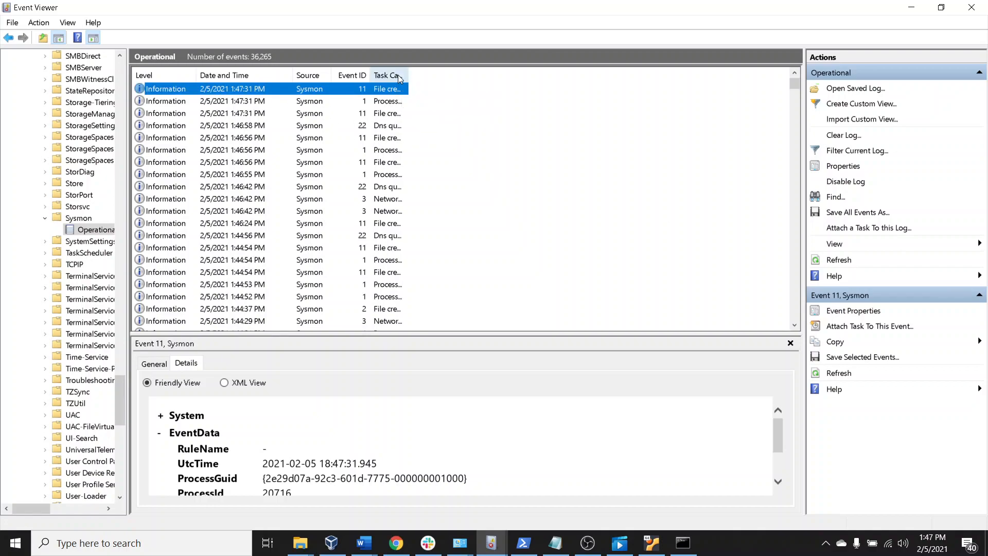
Widen the Task Category column of the event list until the full category and rule names fit
left_click_drag(410, 76, 489, 75)
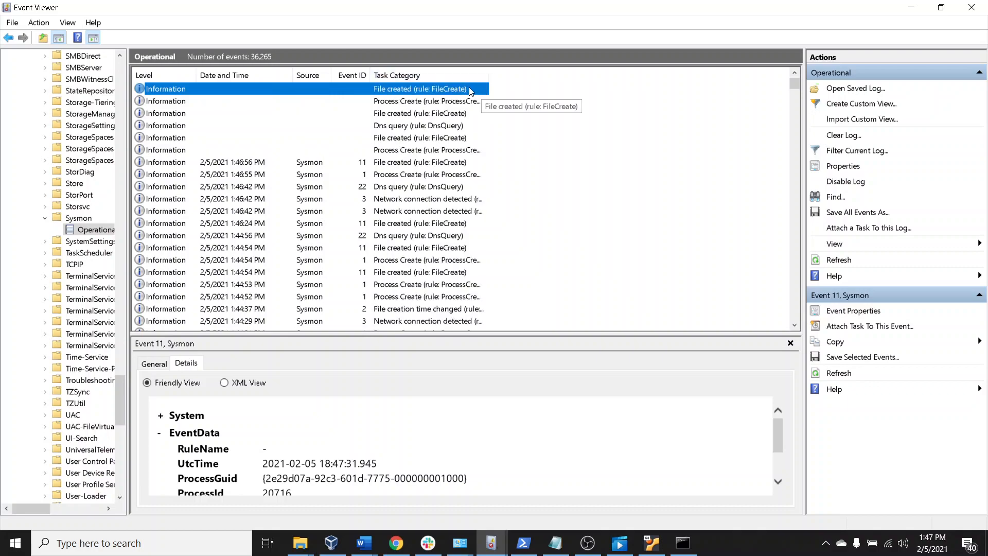
left_click(432, 105)
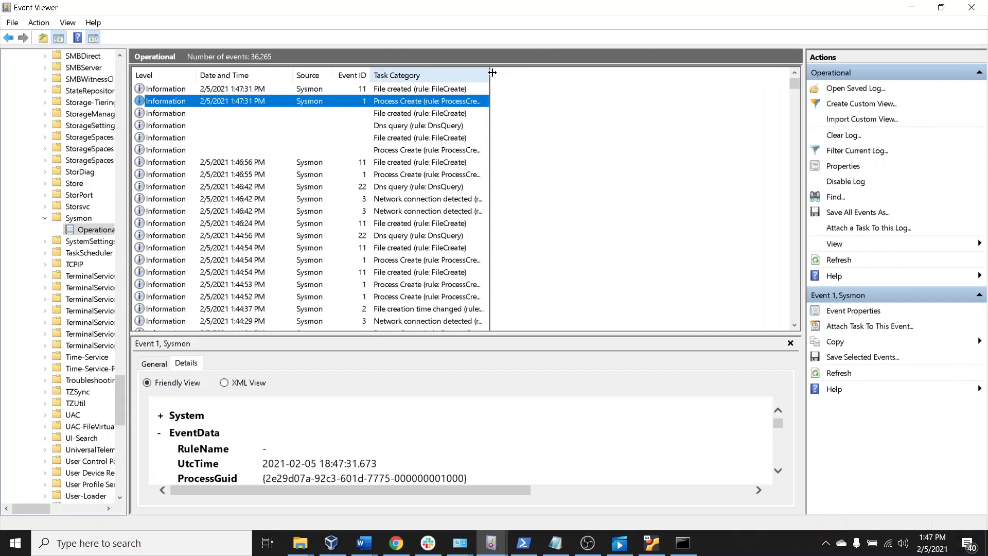
left_click_drag(488, 76, 580, 80)
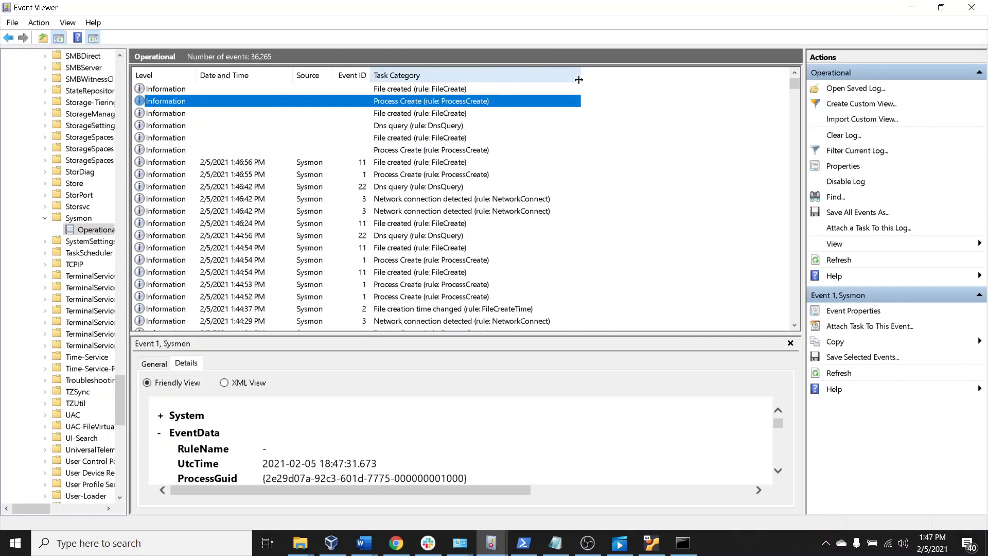
Open the properties of the 1:47:31 PM File created event below the Process Create entry, review its image and target filename, and close them
left_click(437, 127)
left_click(439, 113)
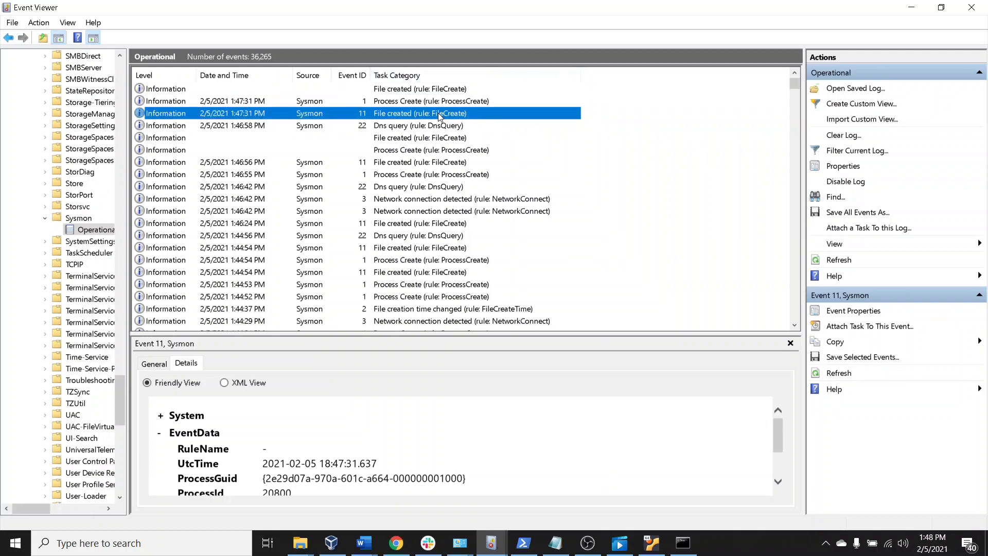
double_click(438, 113)
scroll(298, 100, "down", 1)
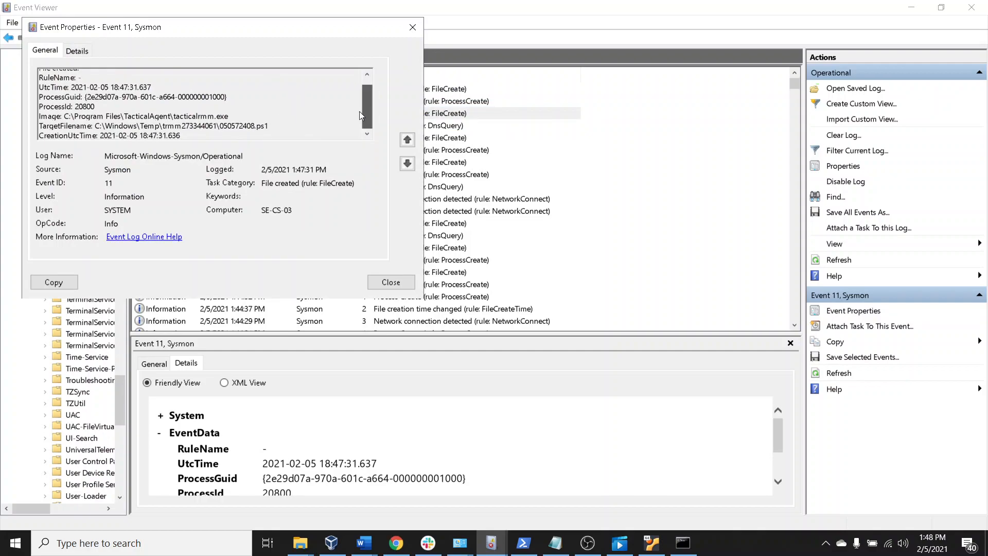
left_click_drag(228, 114, 208, 135)
left_click(185, 117)
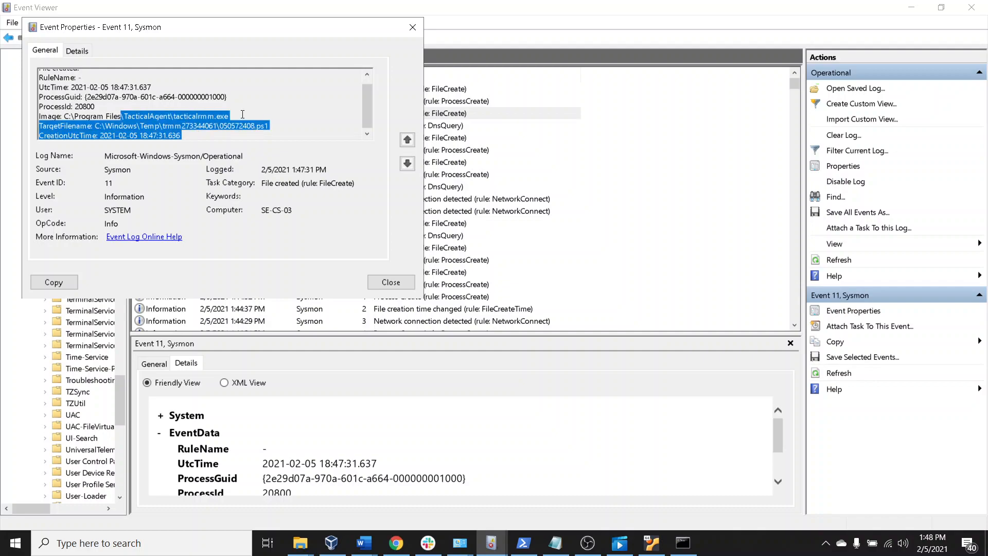
left_click(413, 27)
Open the properties of the 1:47:31 PM Process Create event and examine its image path, company and PowerShell command line
left_click(412, 102)
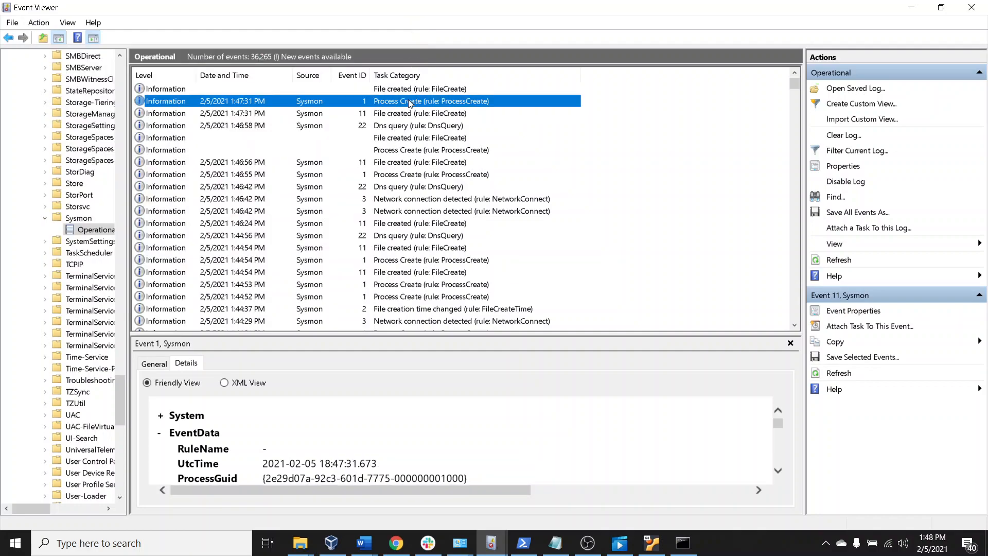
double_click(296, 102)
scroll(260, 132, "down", 1)
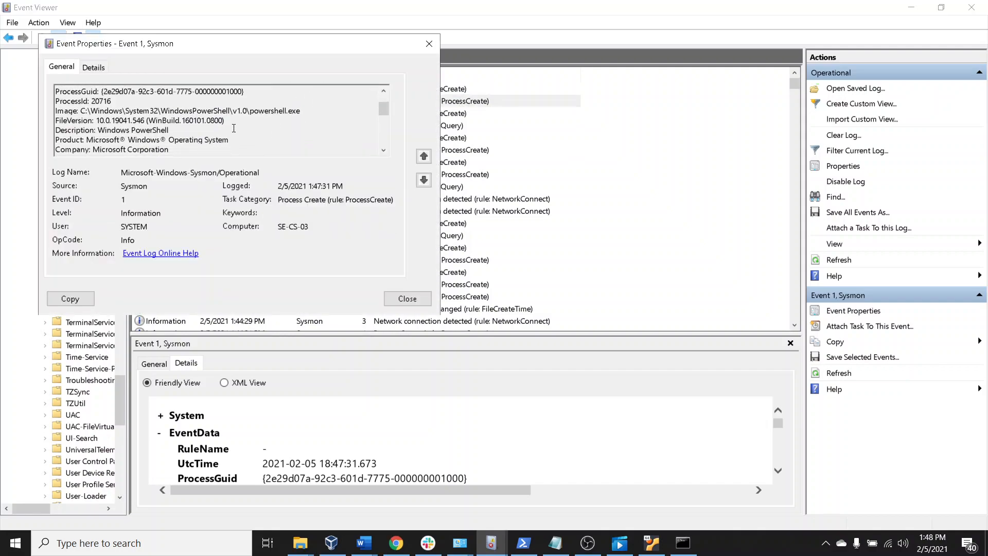
left_click_drag(146, 111, 249, 111)
left_click(250, 110)
left_click(247, 110)
scroll(258, 132, "down", 1)
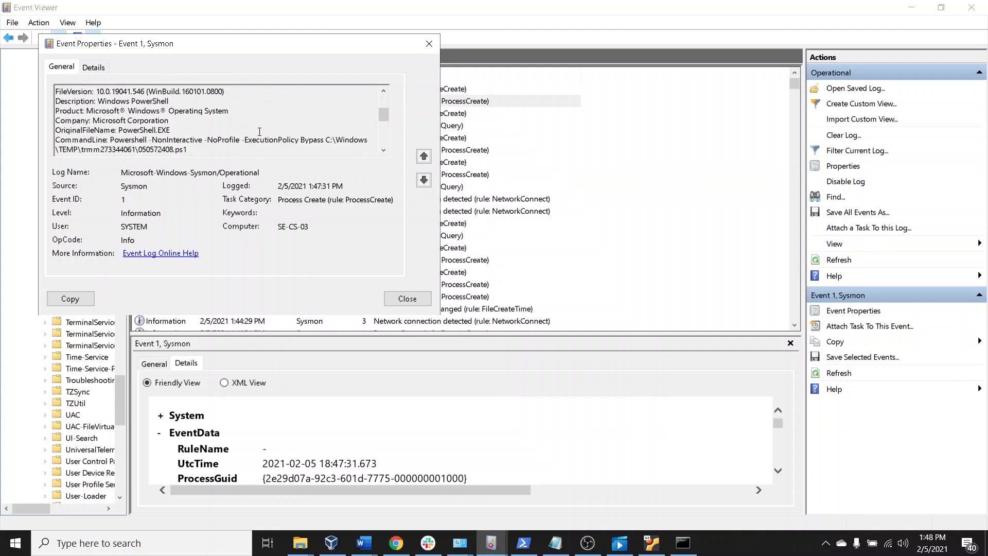
left_click_drag(143, 111, 206, 124)
scroll(213, 130, "down", 1)
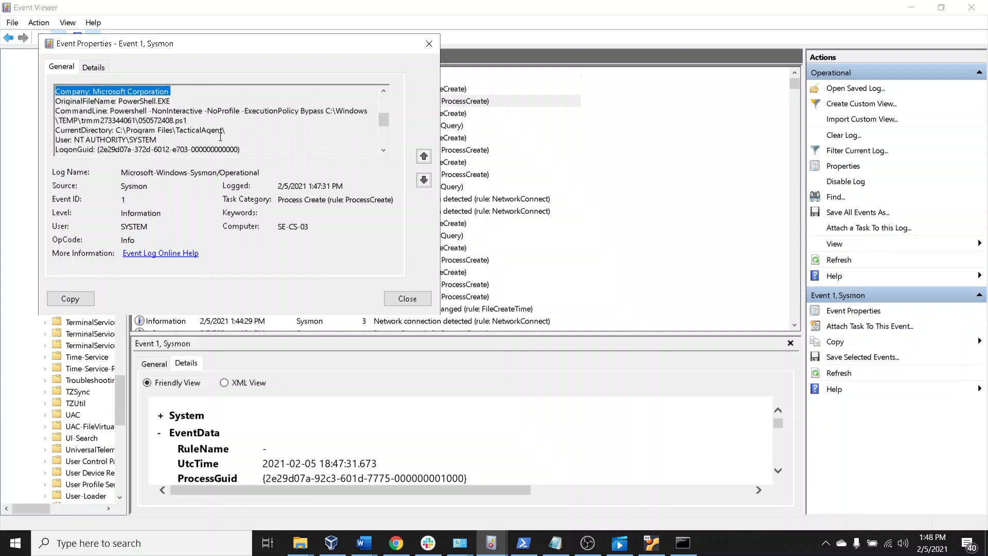
scroll(222, 134, "down", 1)
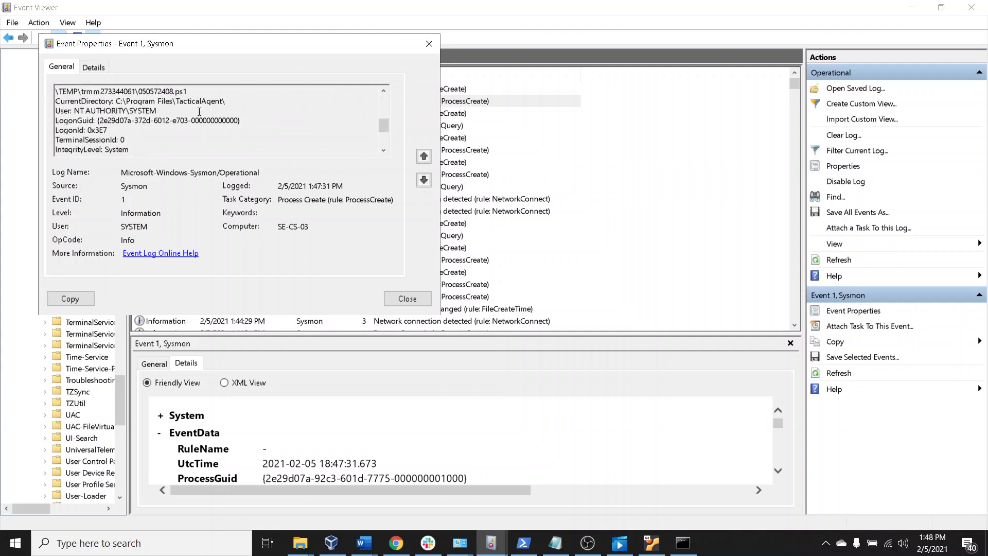
Examine the Process Create event's current directory, hashes, parent image and parent command line in its general description
left_click_drag(123, 100, 222, 102)
scroll(227, 118, "down", 2)
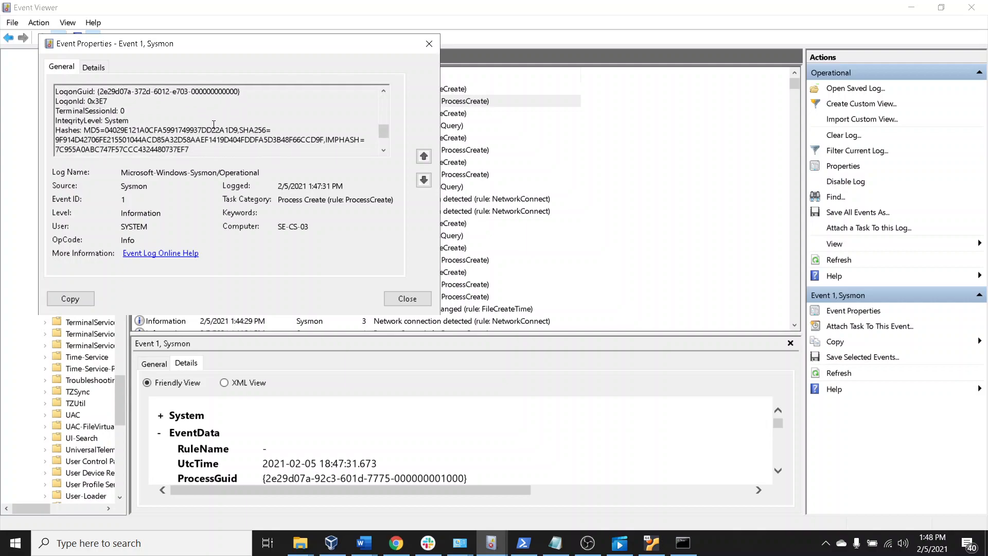
left_click_drag(55, 110, 202, 117)
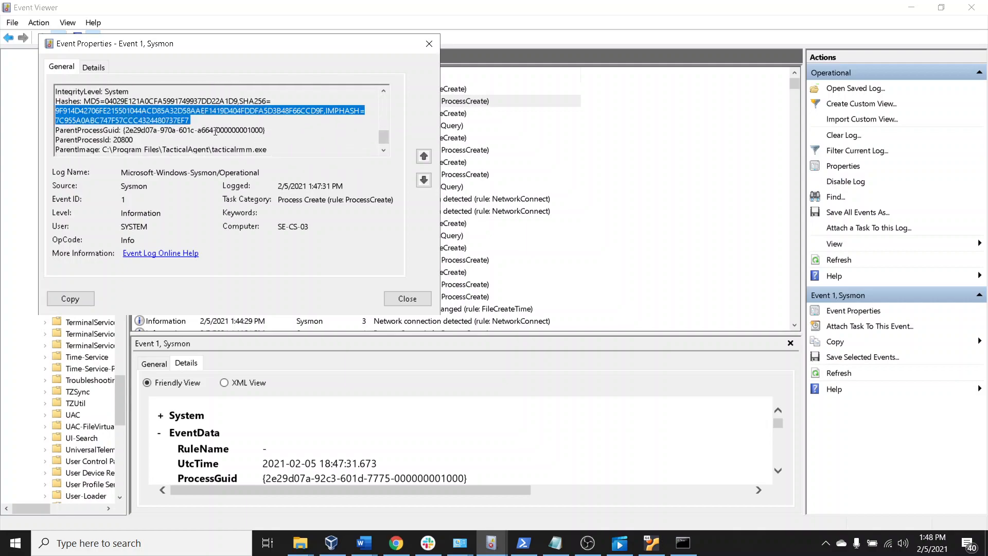
scroll(215, 131, "down", 1)
left_click_drag(133, 152, 232, 145)
left_click(235, 144)
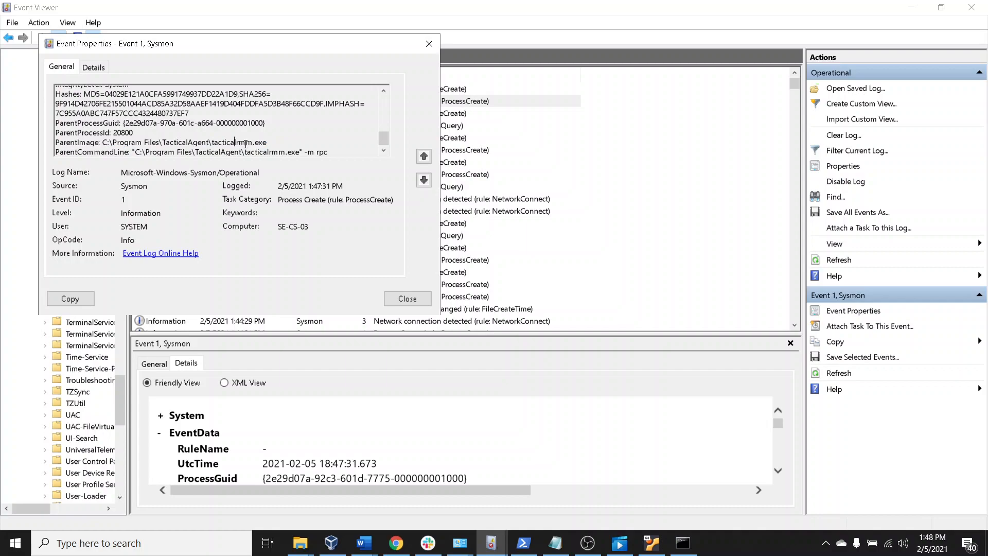
left_click_drag(334, 152, 145, 152)
double_click(312, 152)
left_click(289, 152)
Review the Process Create event's parent process and command line in the Friendly View details, then close its properties
left_click(94, 67)
scroll(304, 206, "down", 2)
scroll(304, 209, "down", 4)
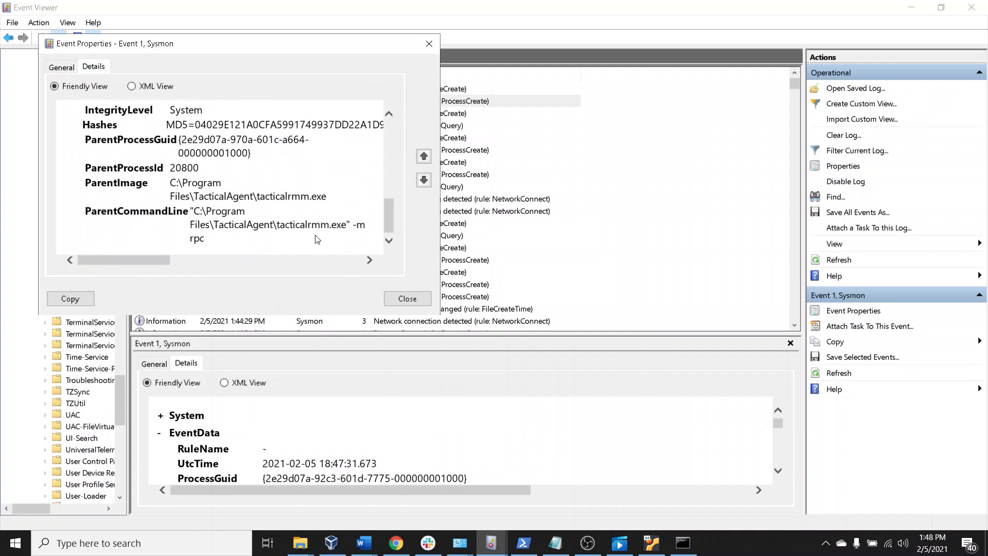
scroll(310, 240, "up", 2)
scroll(309, 240, "up", 3)
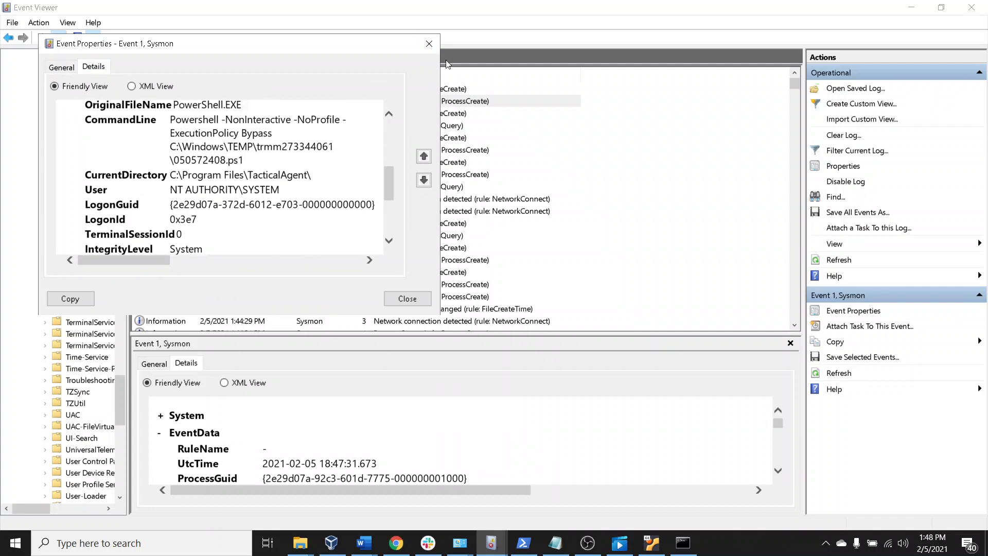
left_click_drag(170, 142, 212, 174)
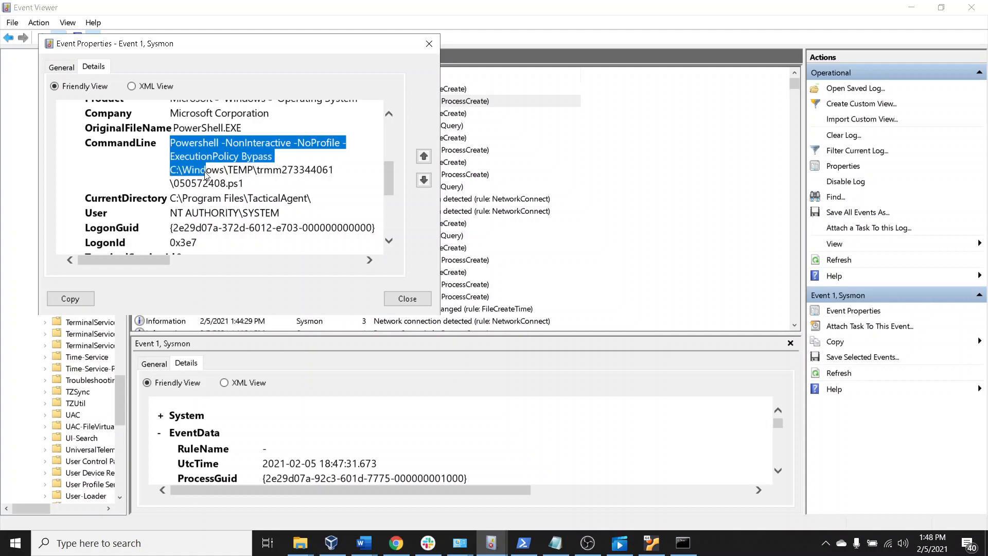
left_click(272, 174)
scroll(320, 140, "up", 2)
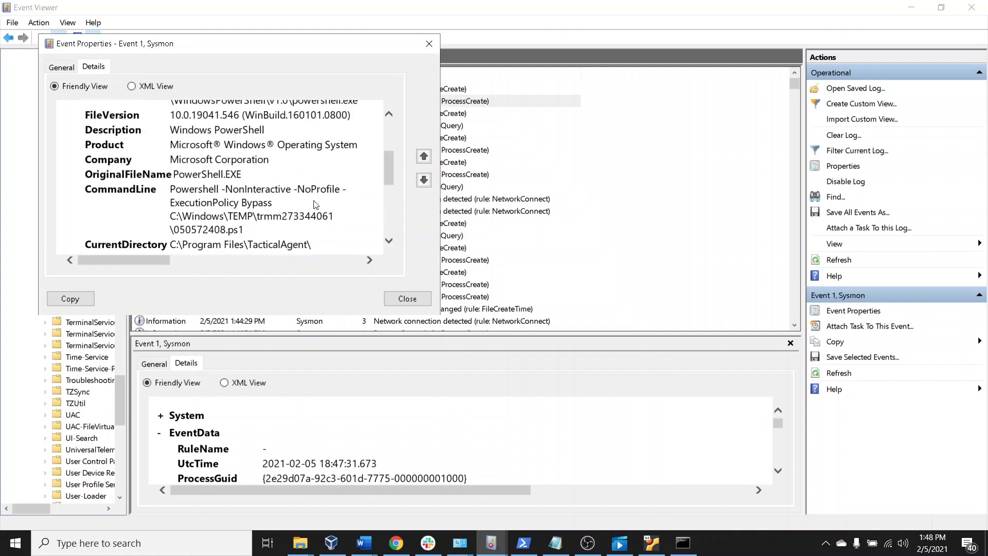
scroll(315, 205, "up", 3)
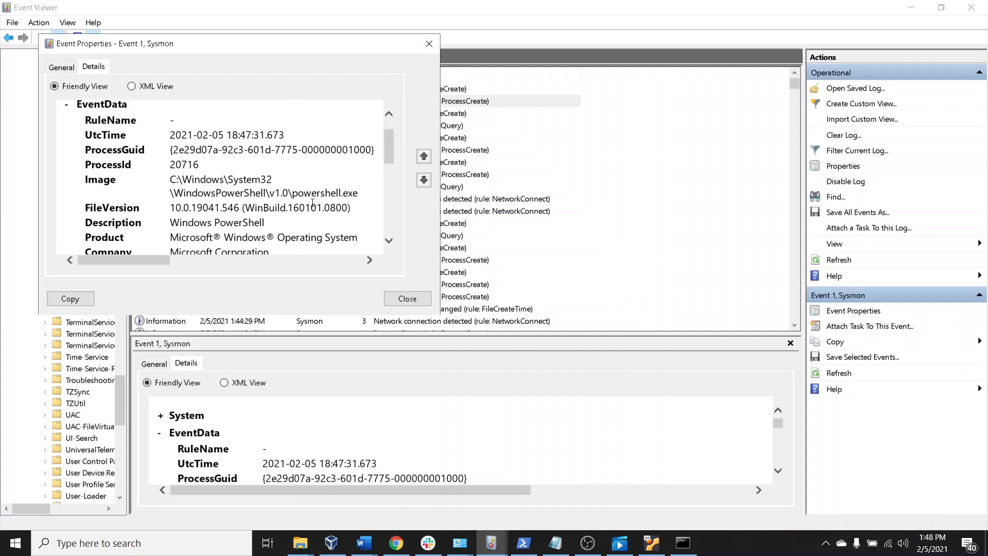
scroll(321, 202, "up", 1)
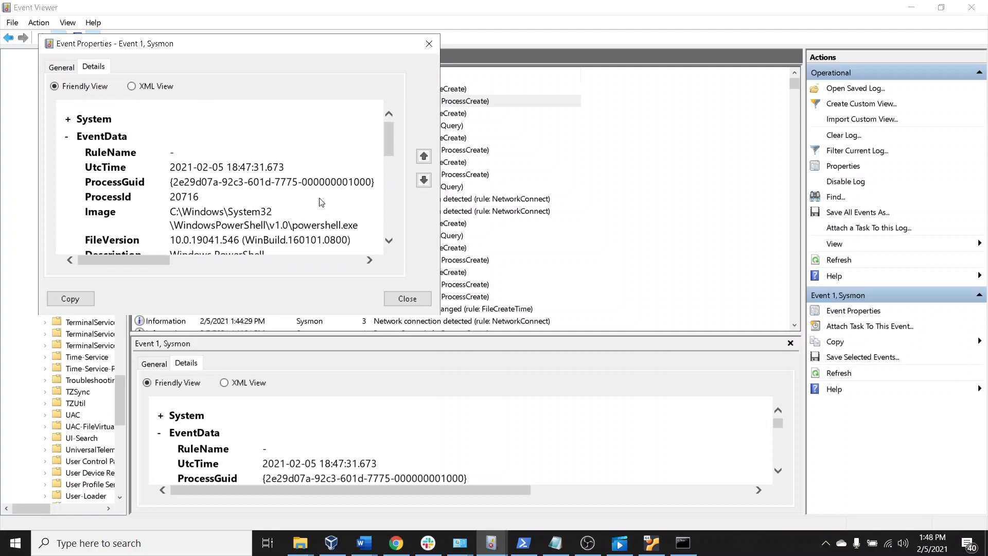
left_click(428, 45)
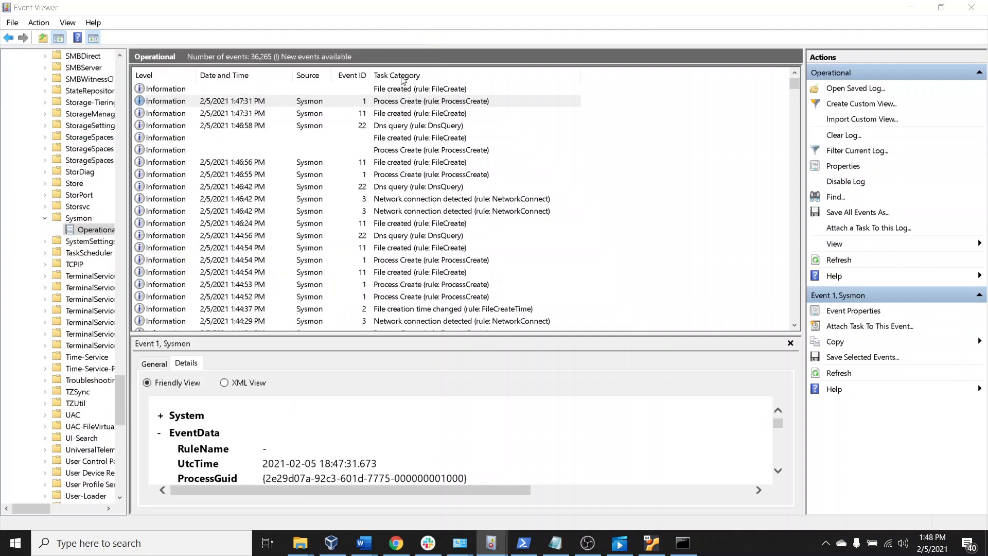
Reopen the properties of the 1:47:31 PM File created event, check the rest of its description, and close them
double_click(370, 117)
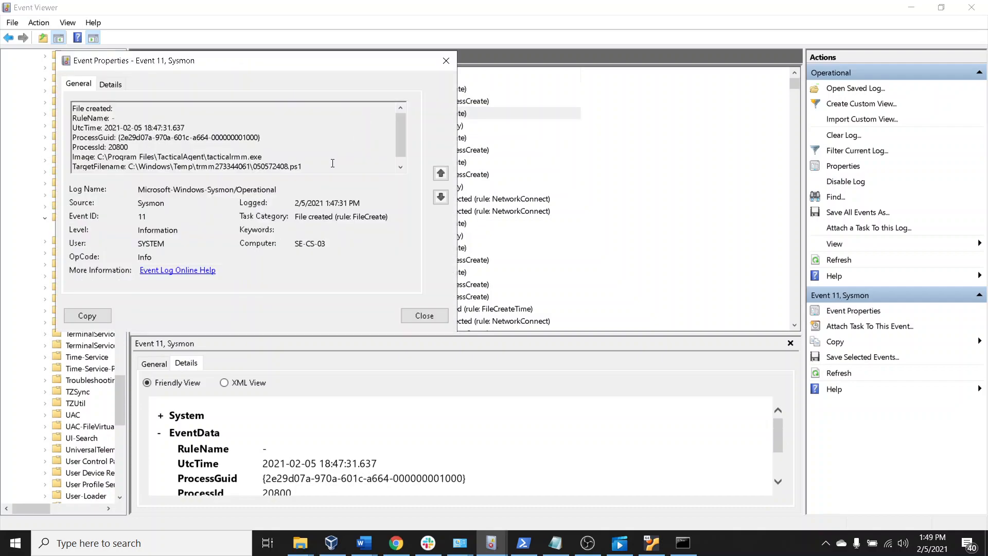
scroll(333, 163, "down", 1)
left_click(447, 61)
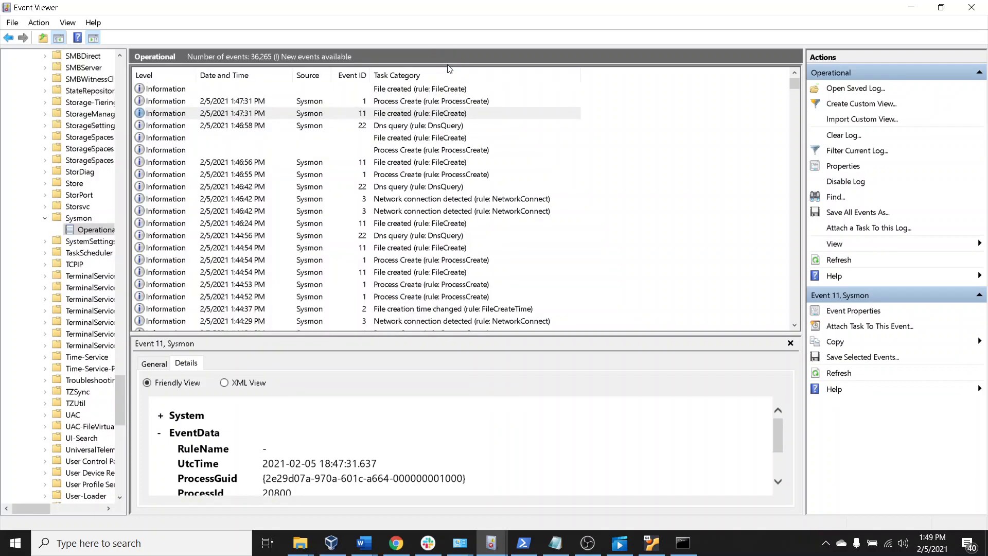
Inspect the properties of the 1:46:58 PM DNS query event, close them, and switch to the Tactical RMM page in Chrome
double_click(403, 129)
scroll(395, 147, "down", 1)
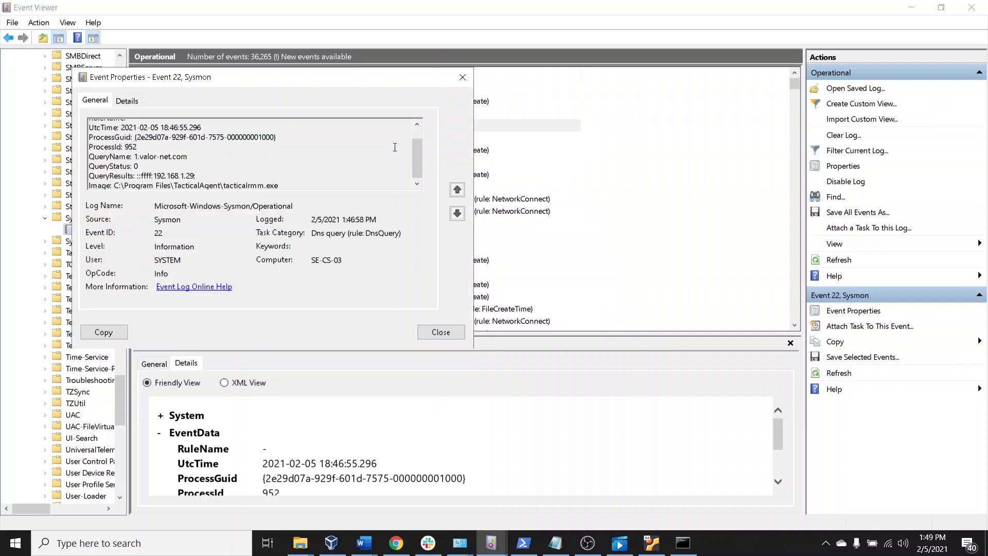
left_click(463, 77)
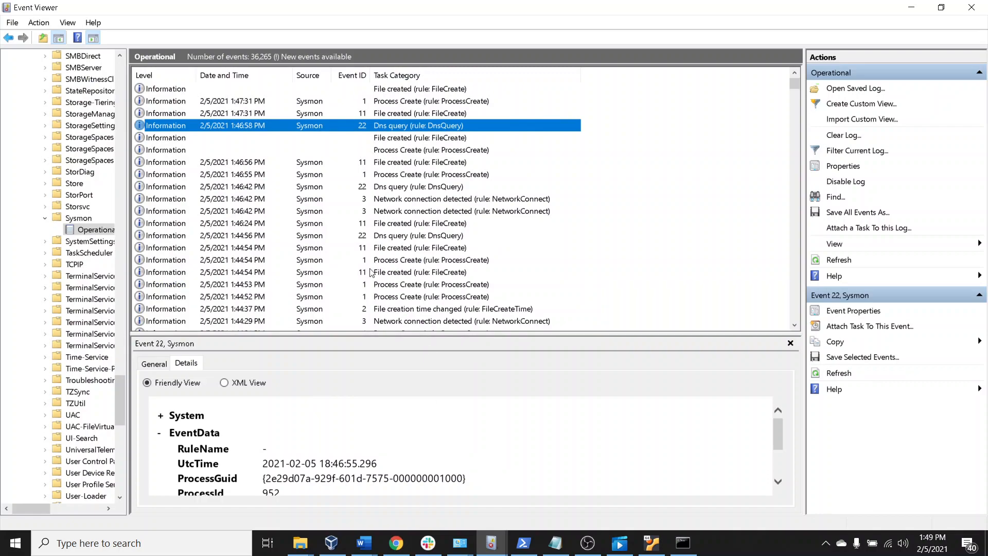
left_click(396, 543)
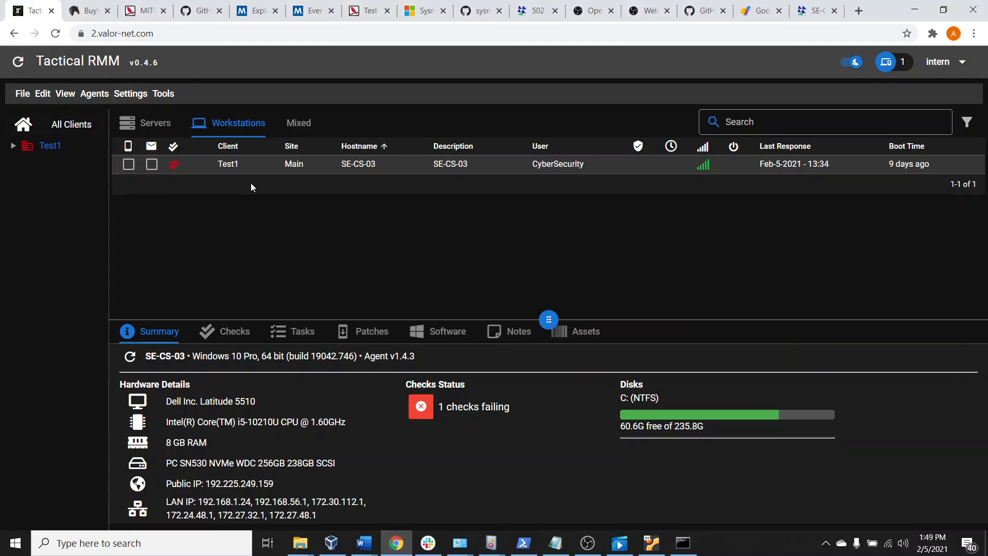
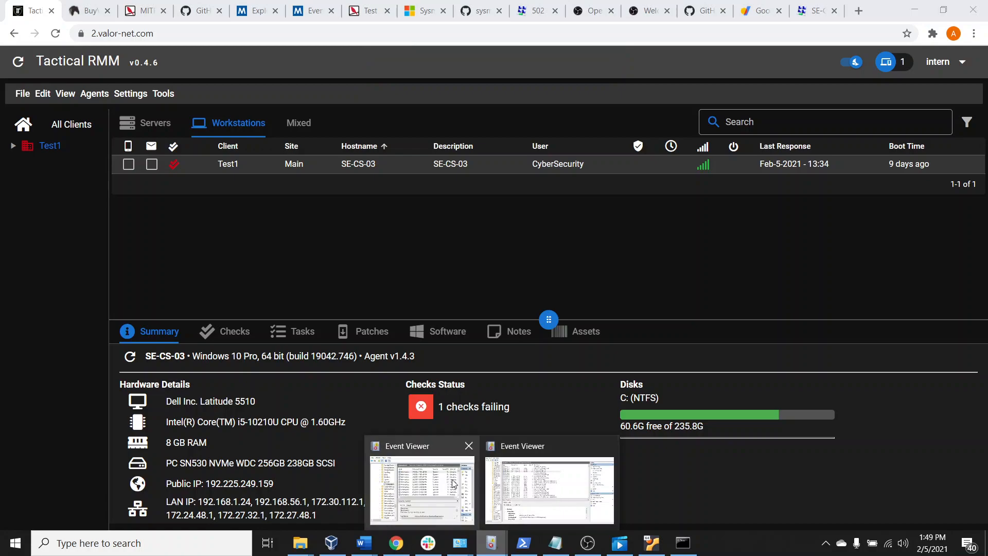
Switch to Event Viewer, refresh the Sysmon Operational log, and open the properties of the 1:49:20 PM File created event
left_click(524, 490)
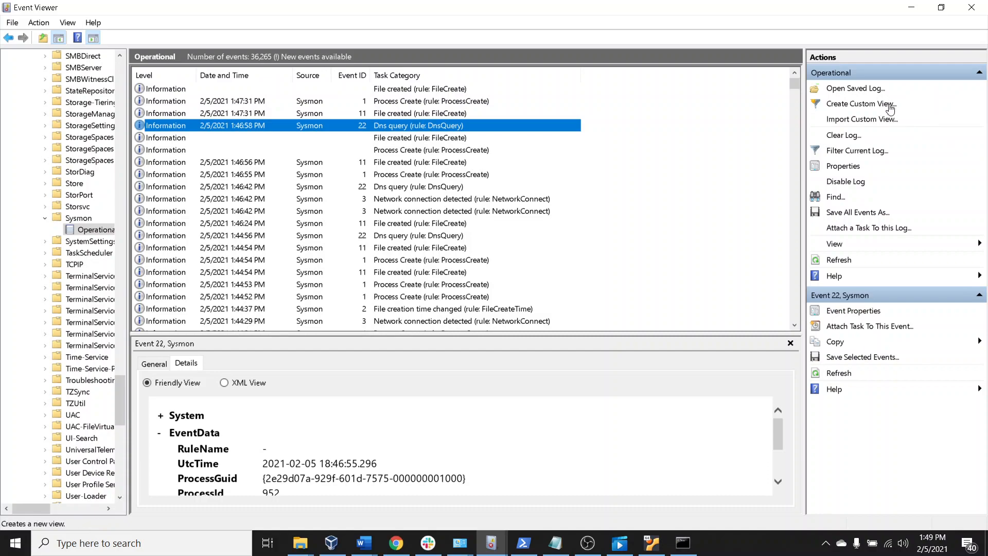
left_click(838, 260)
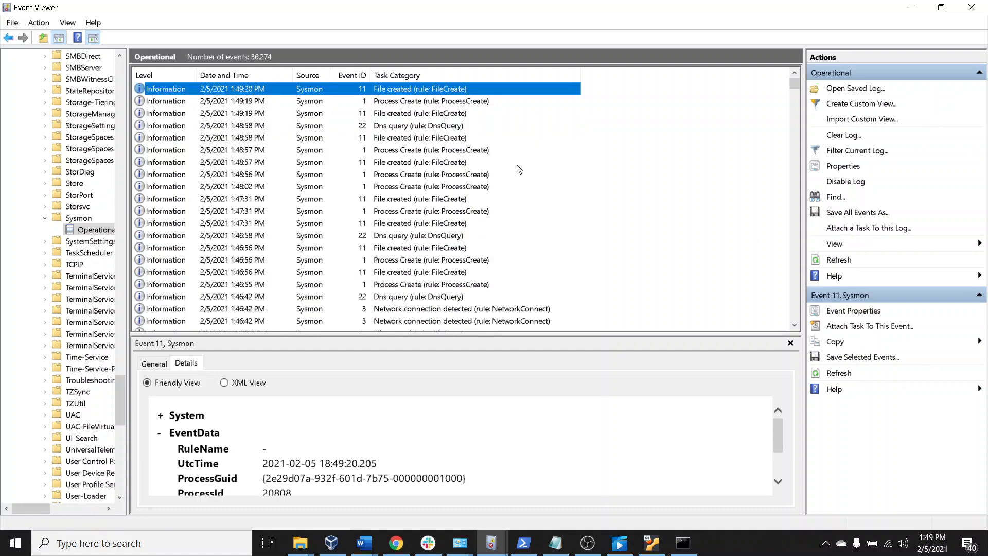
left_click(318, 102)
left_click(297, 90)
double_click(382, 90)
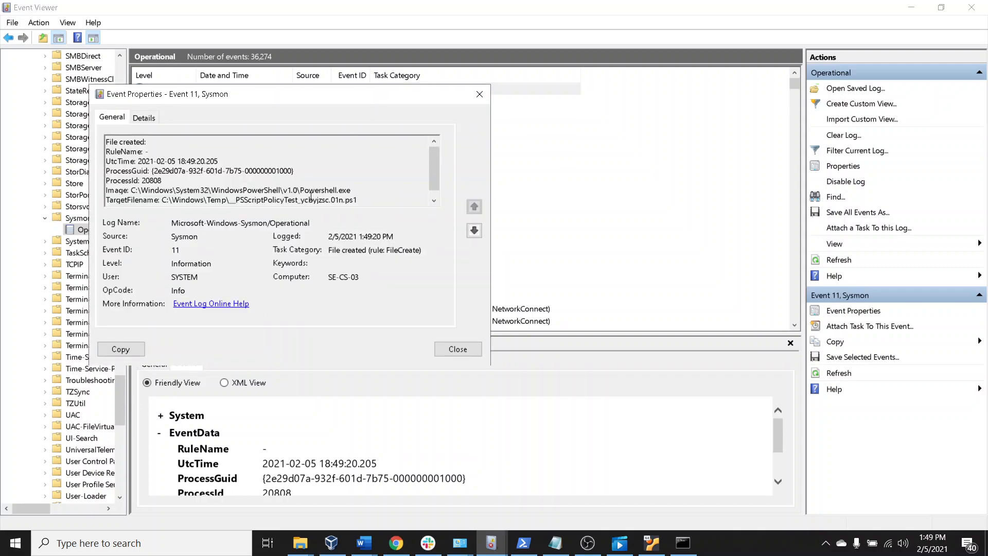
Review the File created event's image and target filename in its general description and Friendly View details, then close its properties
scroll(311, 197, "down", 1)
left_click_drag(227, 183, 332, 192)
left_click(144, 117)
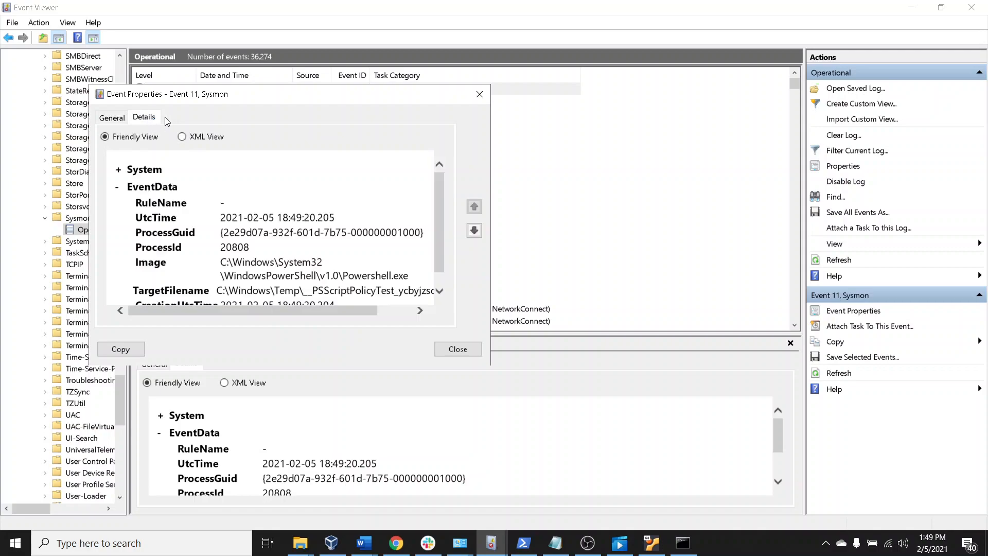
scroll(347, 234, "down", 1)
left_click_drag(284, 309, 307, 303)
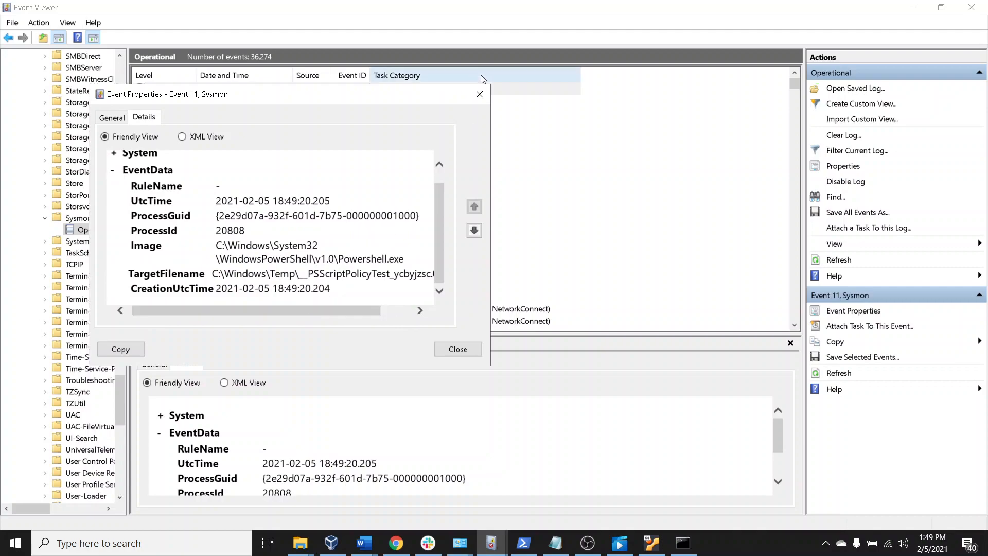
left_click(472, 97)
Open the 1:49:19 PM Process Create event and examine its command line and current directory in the Friendly View details
double_click(395, 102)
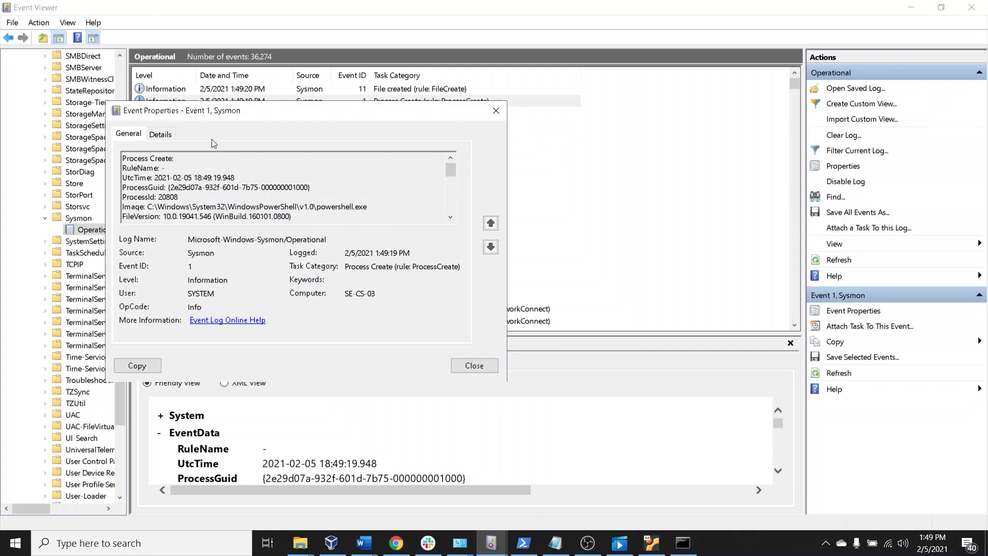
left_click(161, 134)
left_click_drag(207, 327, 236, 330)
scroll(302, 283, "down", 2)
scroll(290, 299, "down", 2)
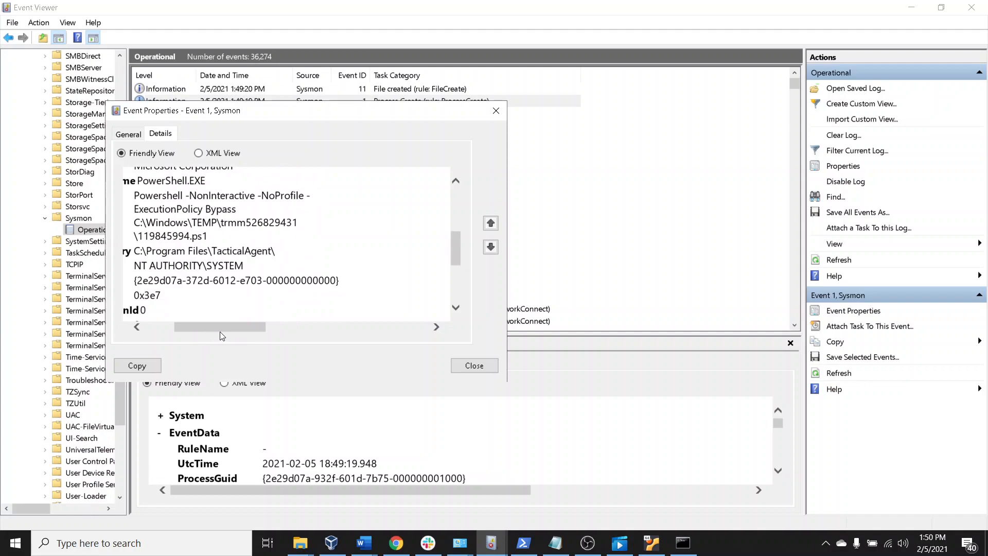
left_click_drag(220, 331, 187, 327)
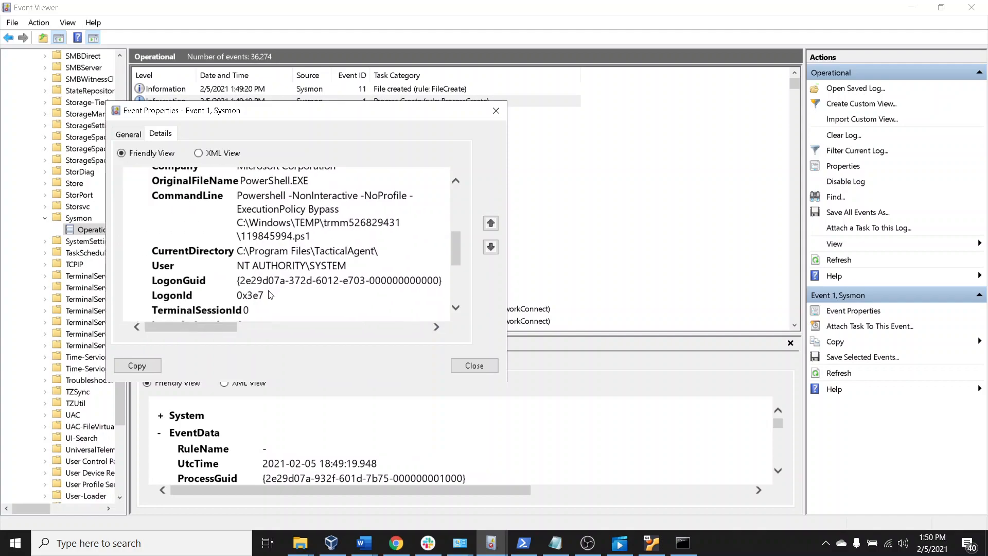
Check the Process Create event's hashes, parent image and parent command line, then close its properties
scroll(266, 289, "down", 3)
left_click_drag(215, 332, 226, 331)
scroll(244, 300, "down", 2)
left_click_drag(242, 281, 278, 284)
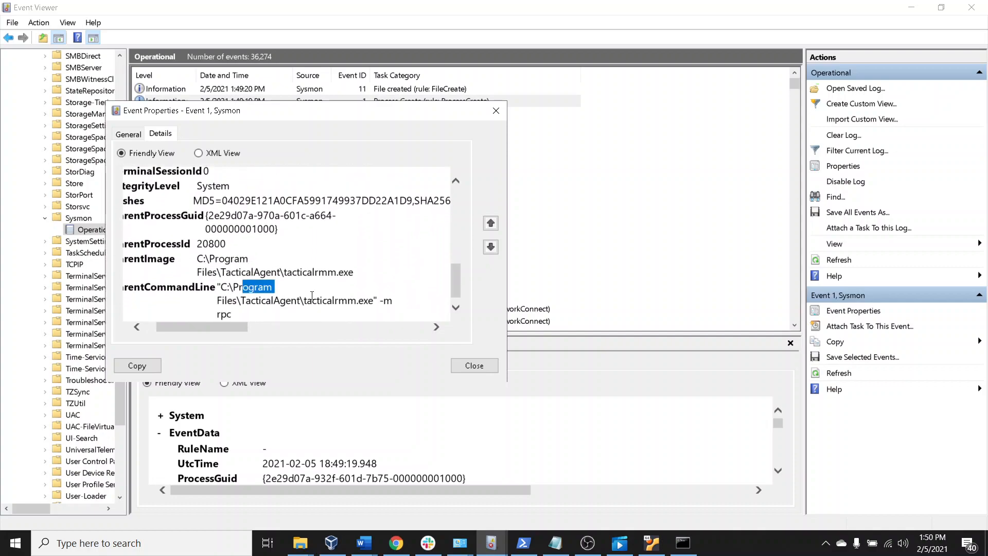
scroll(301, 304, "down", 1)
left_click(495, 112)
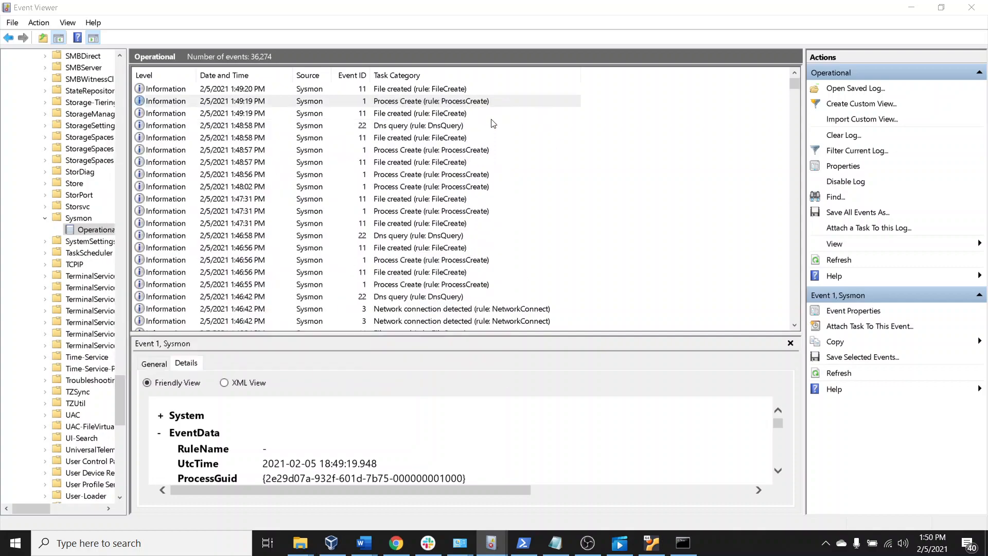
Open the 1:49:19 PM File created event and examine its image, target filename and creation time in the general description
double_click(415, 118)
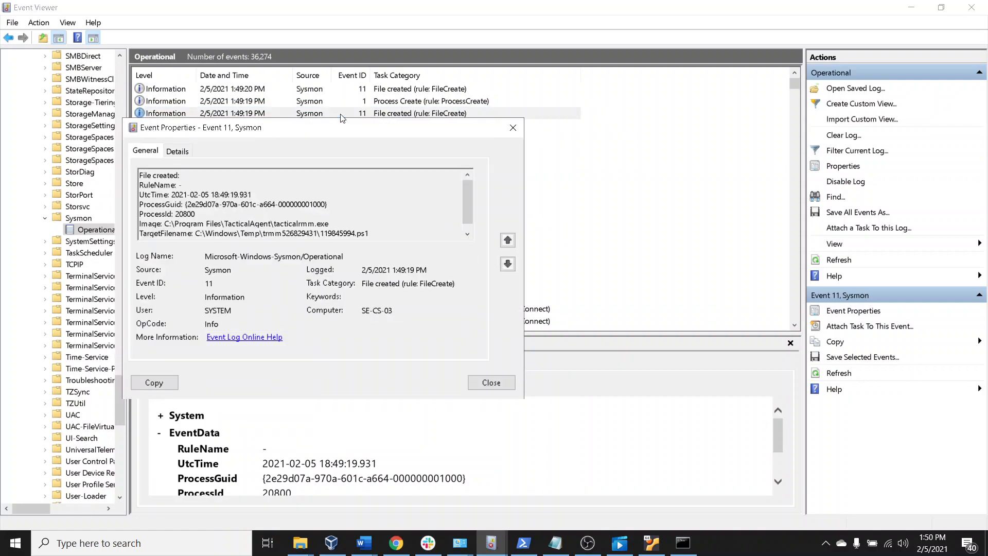
scroll(462, 206, "down", 1)
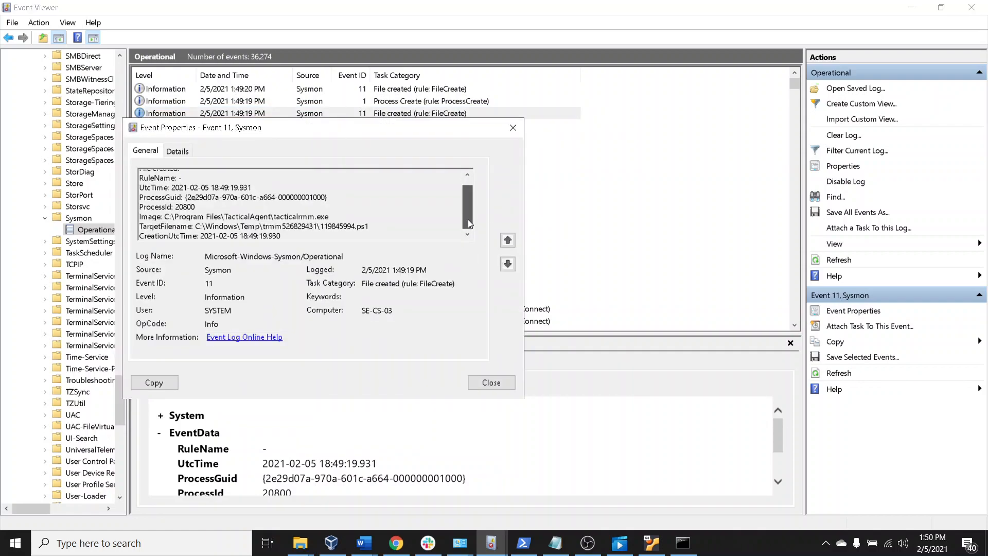
left_click_drag(468, 224, 452, 215)
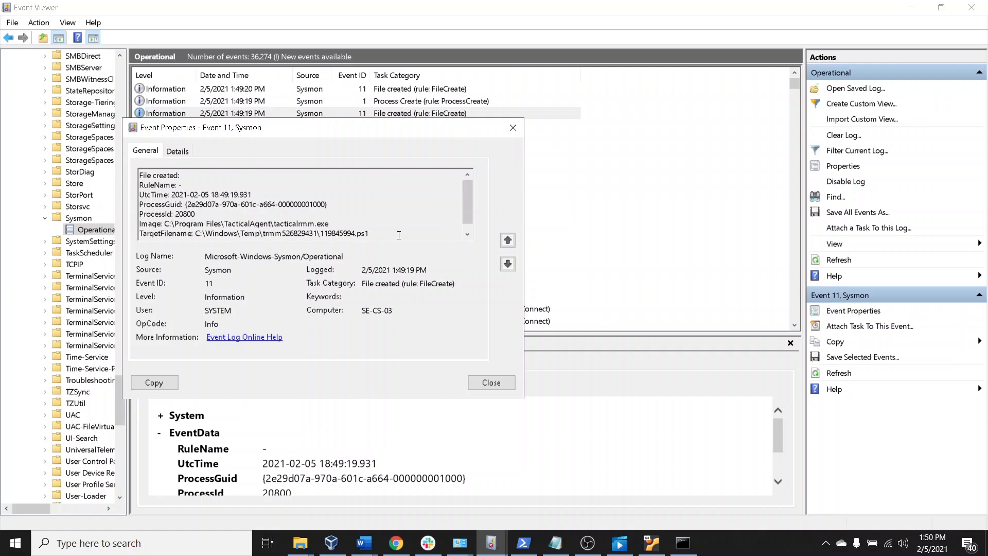
Switch to Chrome and show the redcanaryco/atomic-red-team repository on GitHub
left_click(407, 548)
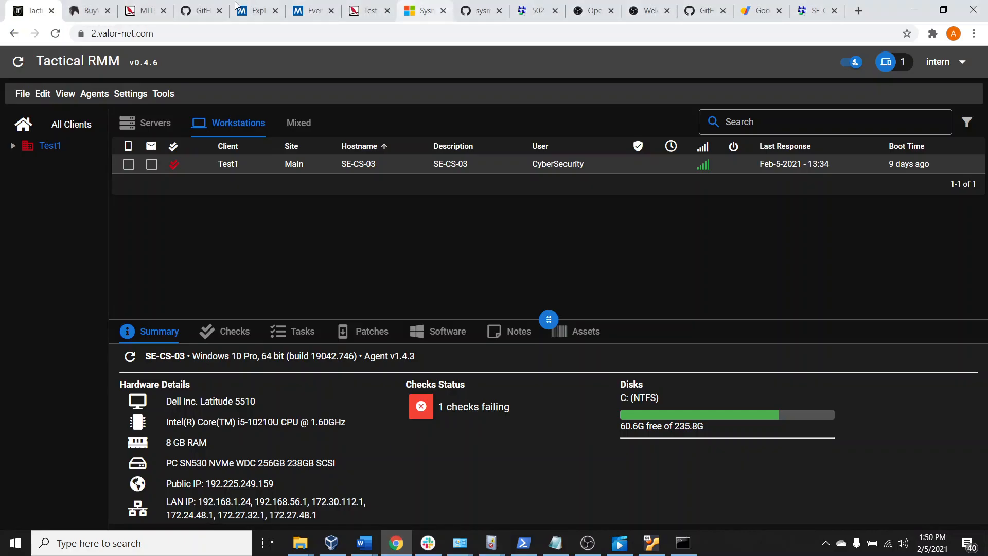
left_click(202, 8)
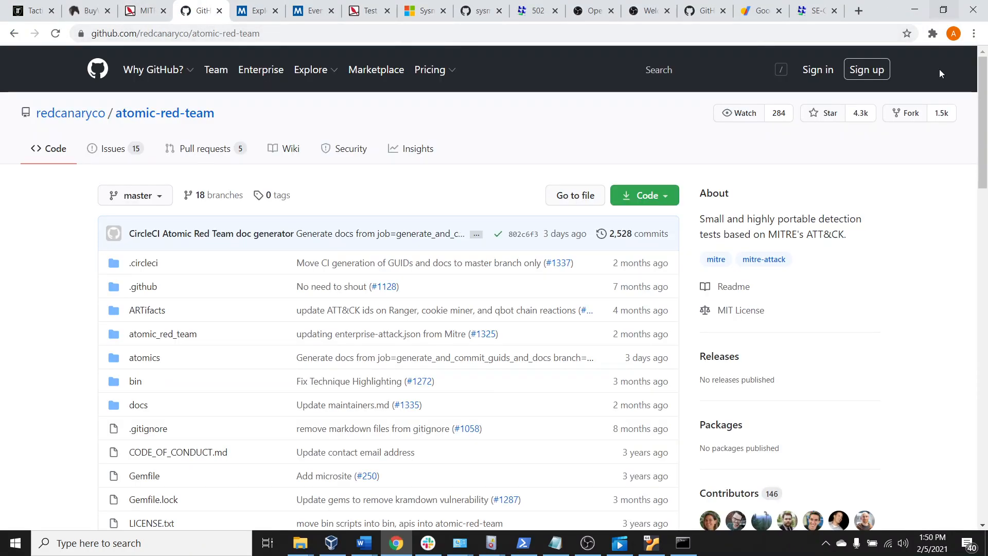
Minimize the windows covering the desktop and open the Scripts folder
left_click(915, 10)
left_click(912, 8)
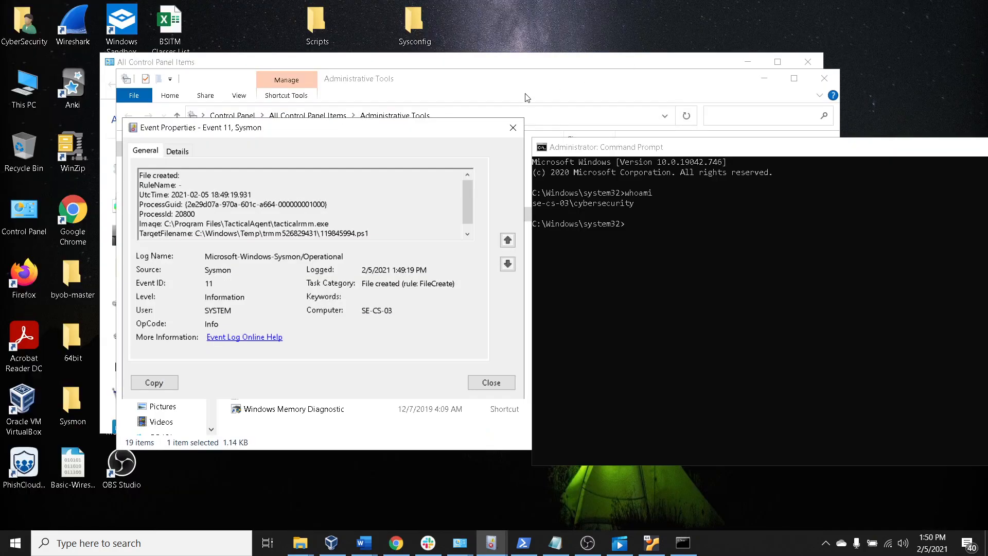
double_click(316, 23)
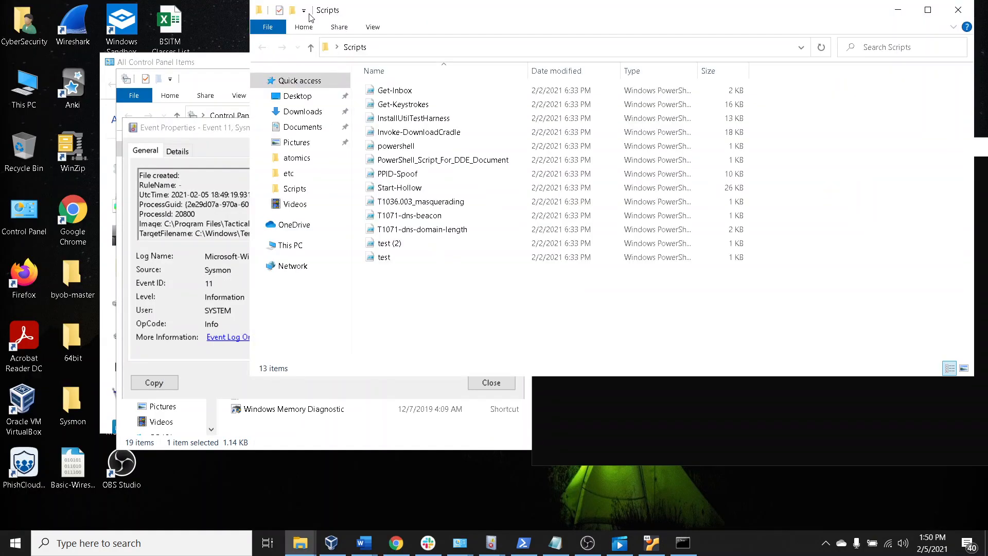
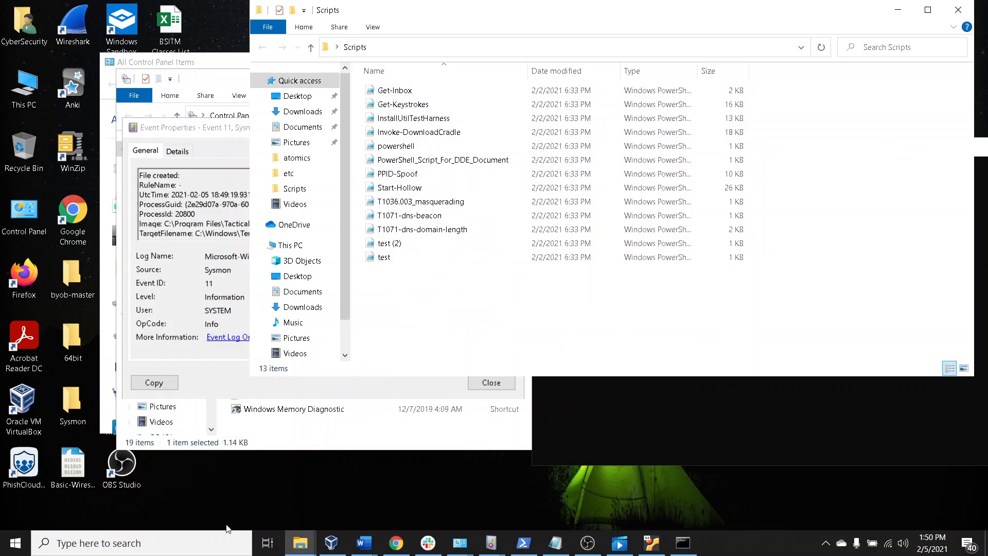
Search the computer for "atomic" and open the 2016 Atomic Tests folder
left_click(172, 543)
type("at")
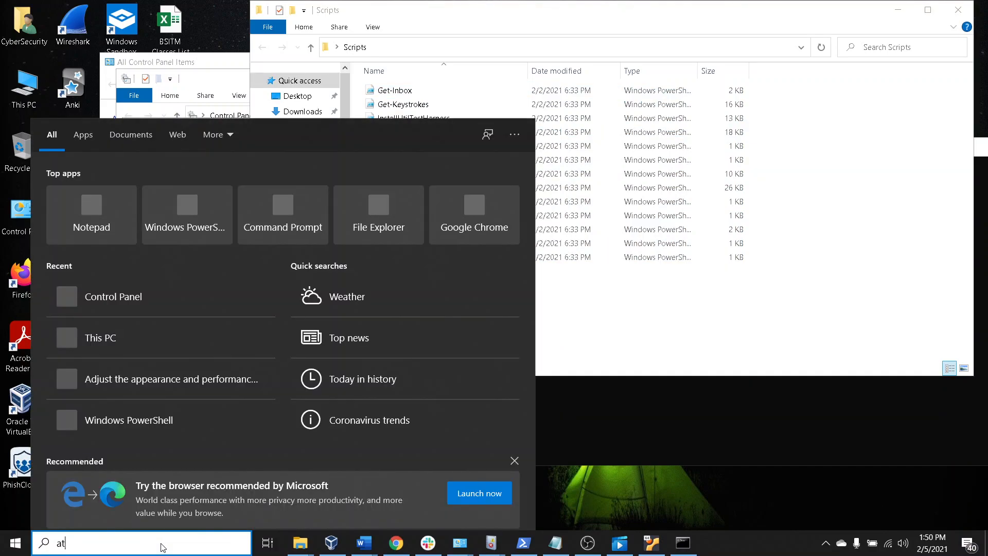
type("omic")
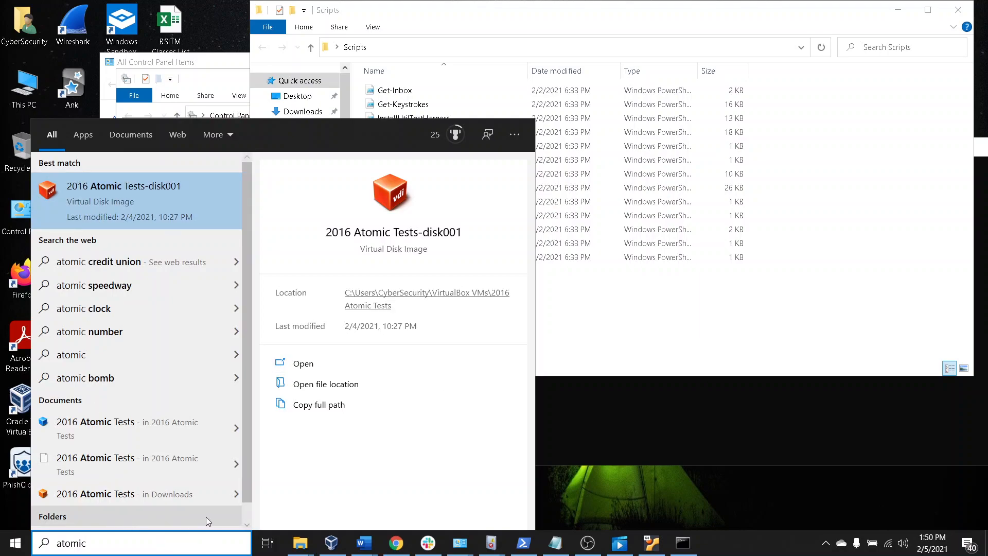
scroll(206, 517, "down", 1)
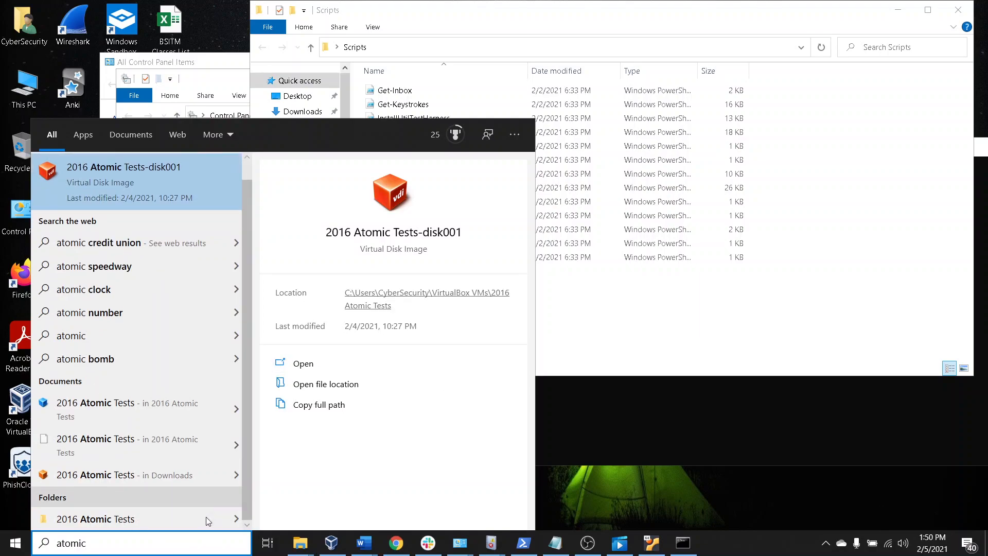
left_click(157, 519)
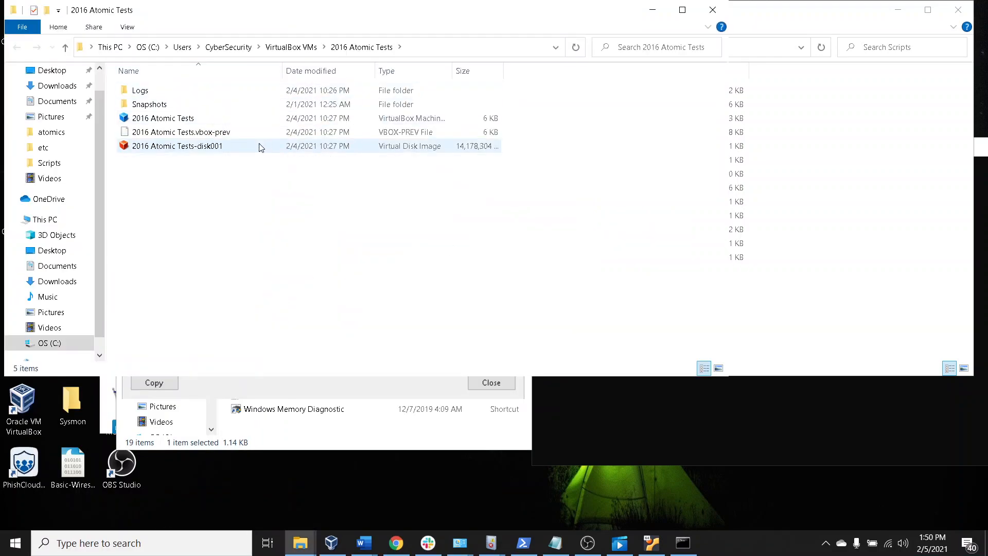
double_click(277, 93)
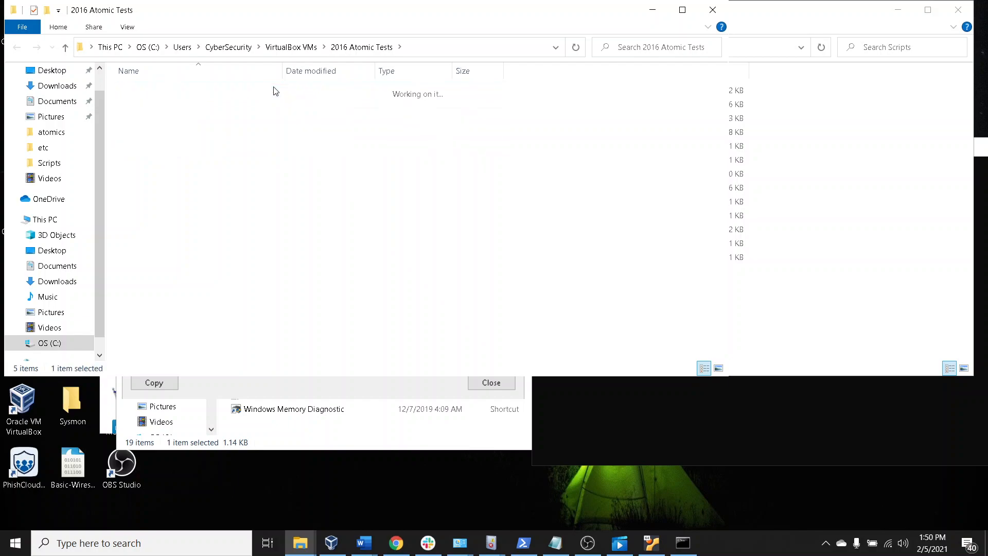
left_click(19, 48)
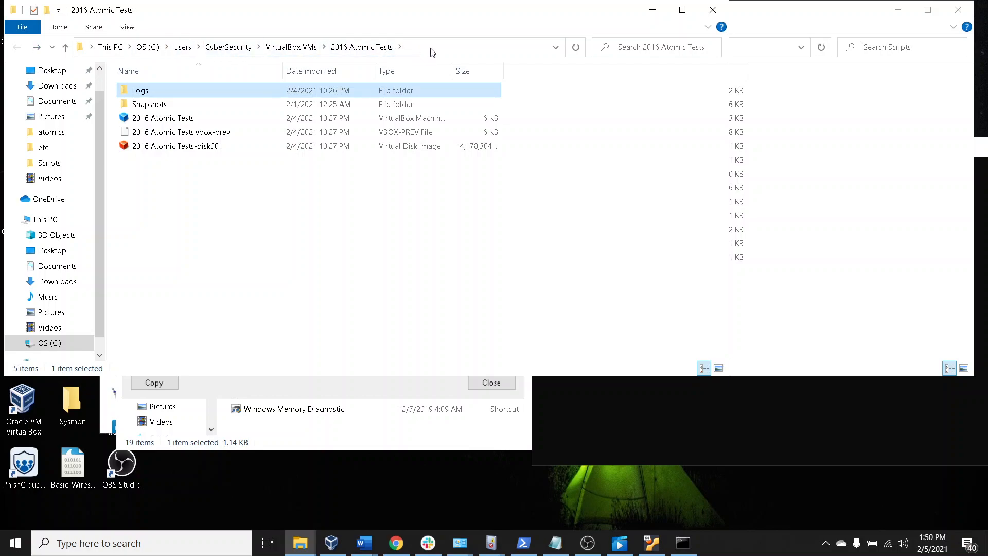
left_click(447, 44)
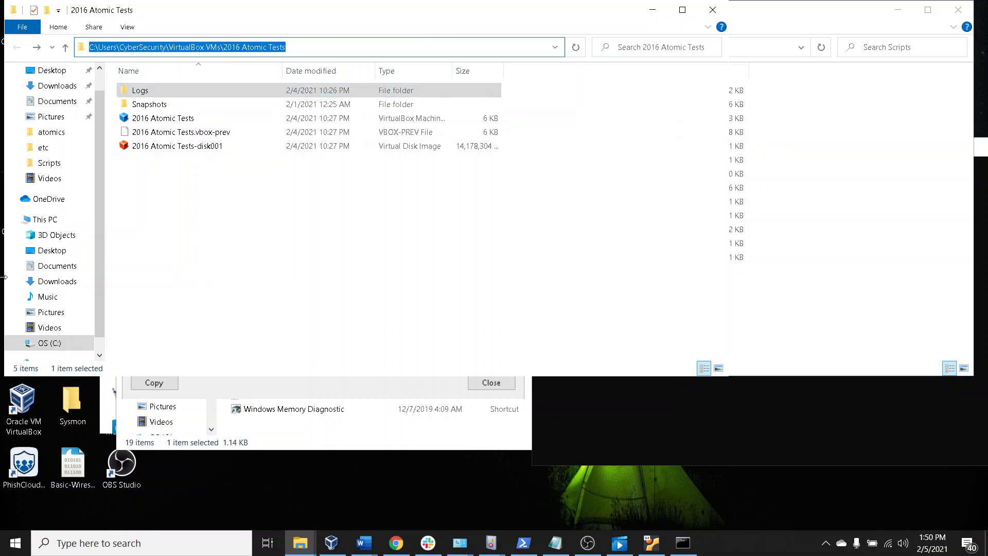
Go to This PC and open the OS (C:) drive
left_click(46, 218)
left_click(204, 223)
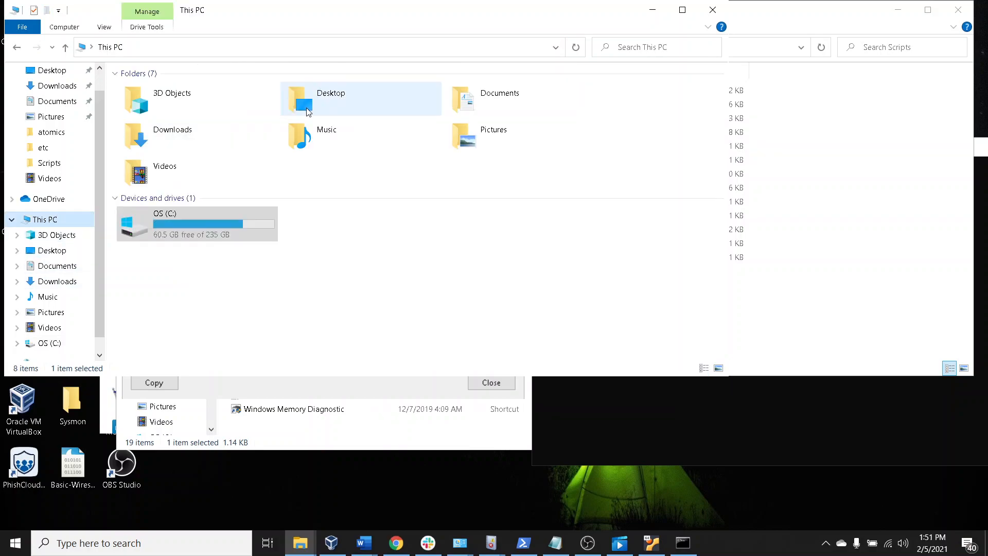
double_click(204, 224)
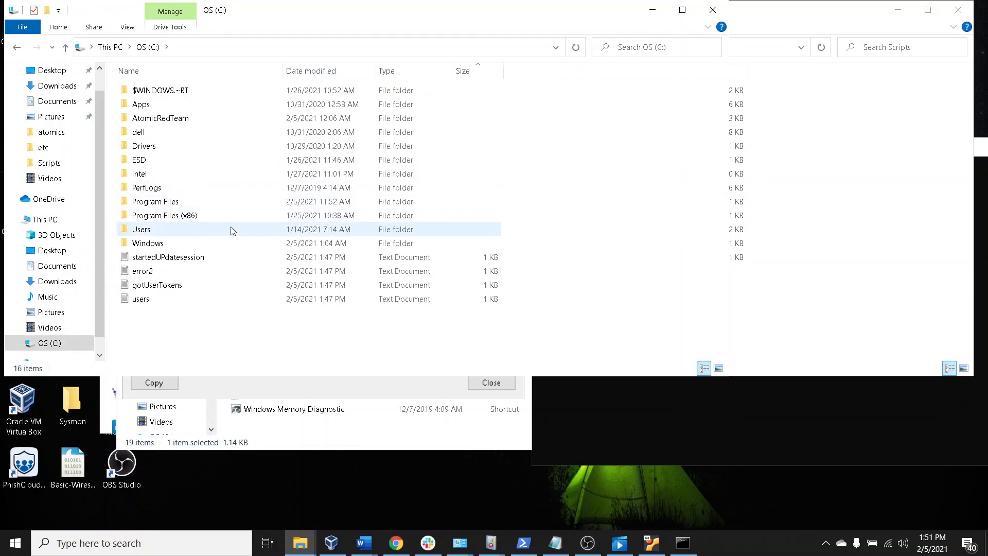
double_click(231, 230)
double_click(246, 93)
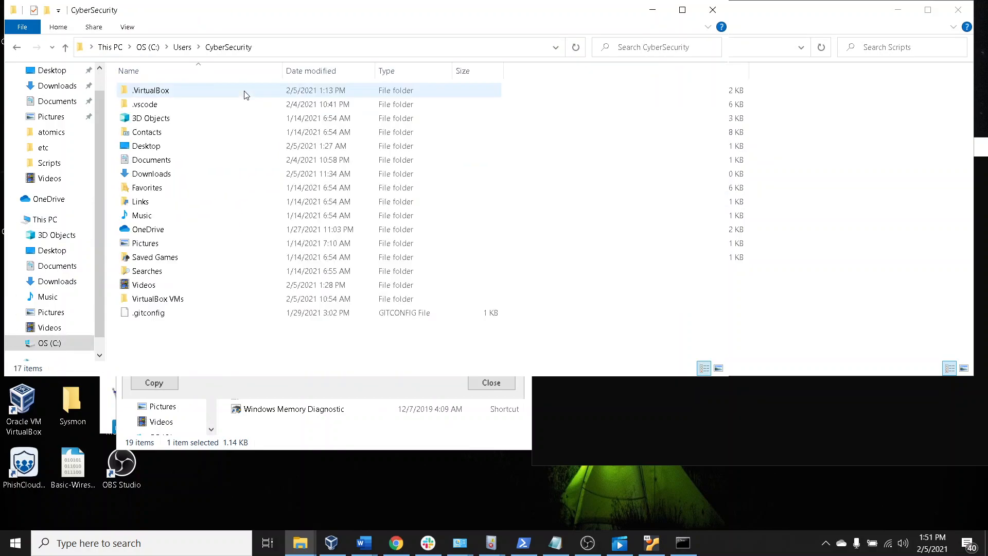
left_click(17, 47)
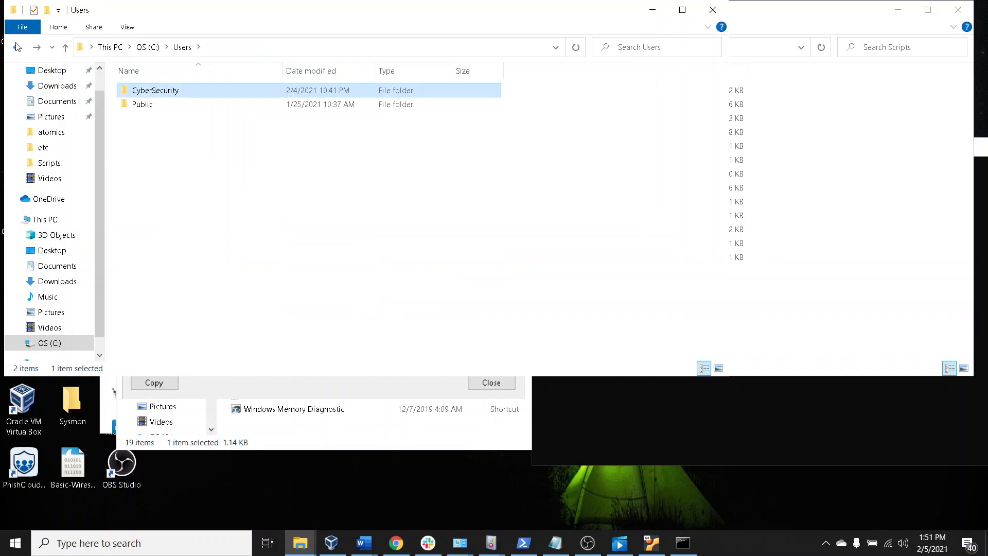
left_click(17, 47)
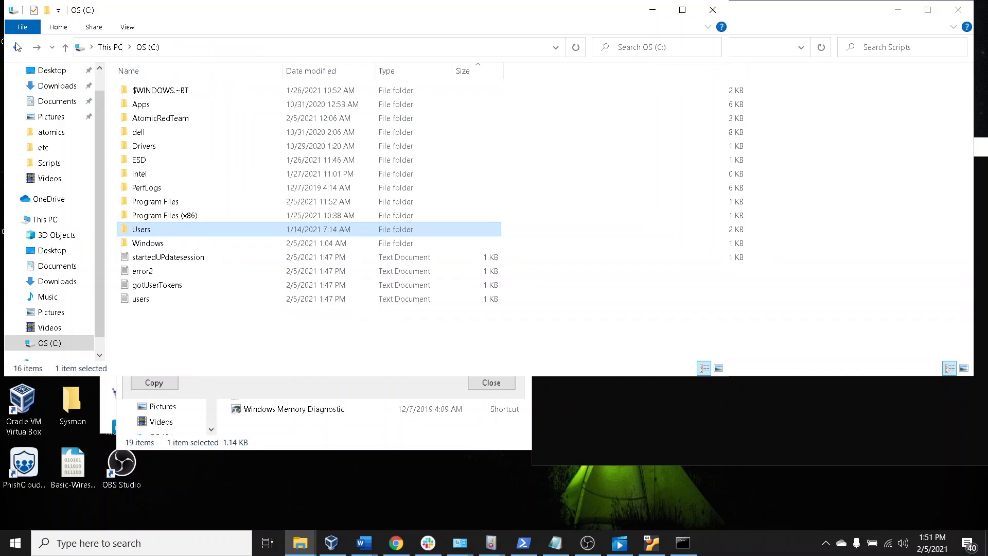
Open the atomics folder inside AtomicRedTeam and browse its technique folders as far as T1110.001
double_click(217, 119)
double_click(216, 91)
scroll(253, 139, "down", 6)
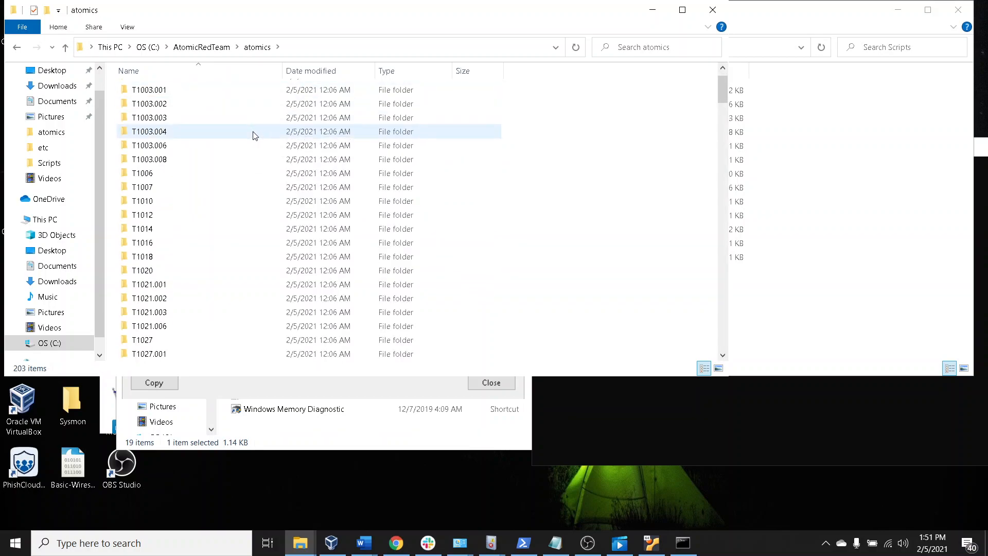
scroll(253, 144, "down", 6)
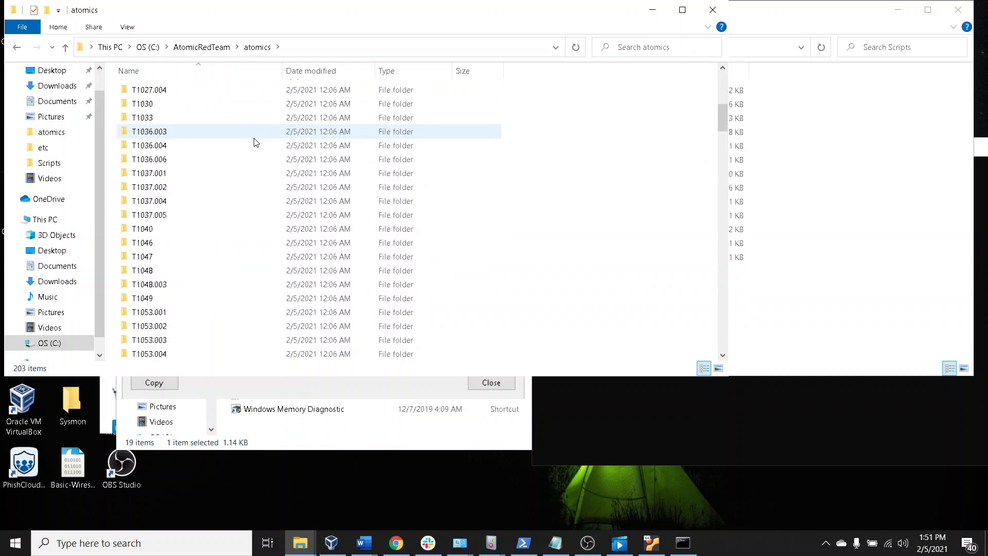
scroll(254, 147, "down", 6)
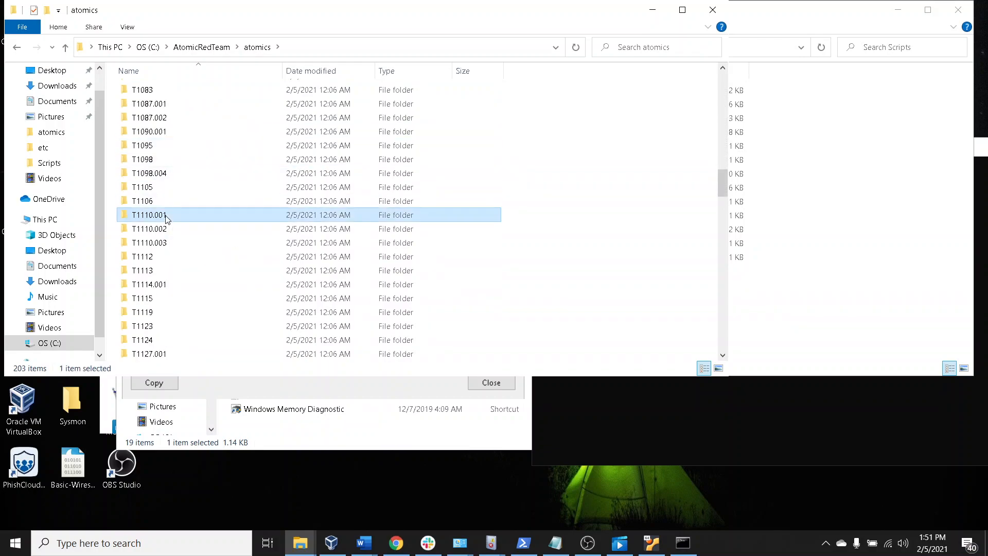
Open the T1110.001 technique folder and select the T1110.001.yaml file
double_click(184, 215)
left_click(162, 92)
right_click(162, 92)
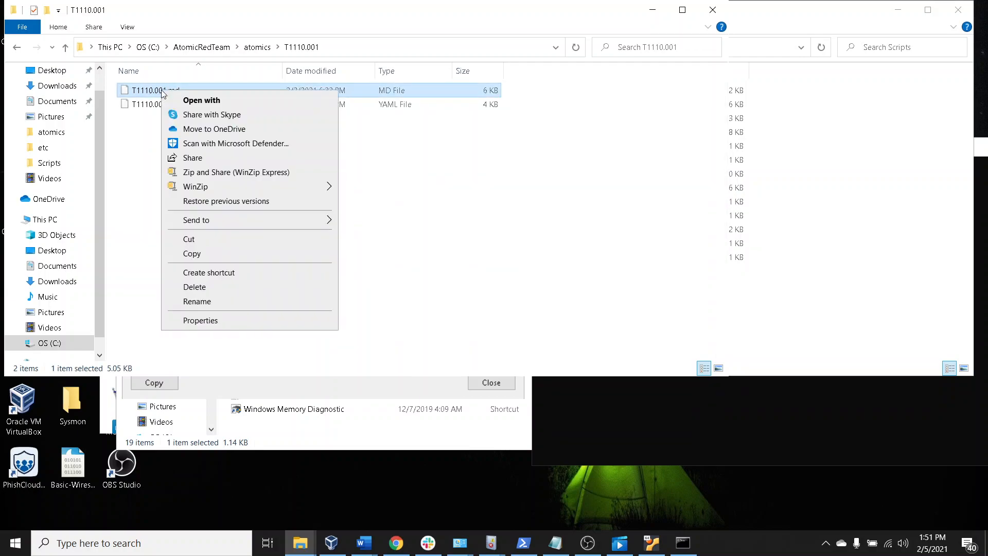
left_click(153, 106)
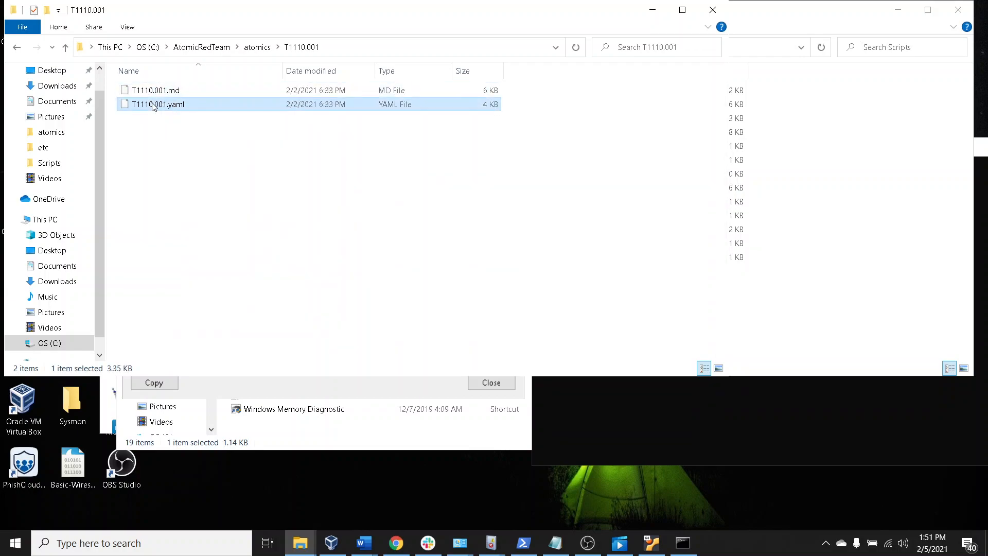
Move the T1110.001, Administrative Tools, Control Panel and Event Properties windows aside to uncover the desktop icons
left_click_drag(374, 19, 709, 214)
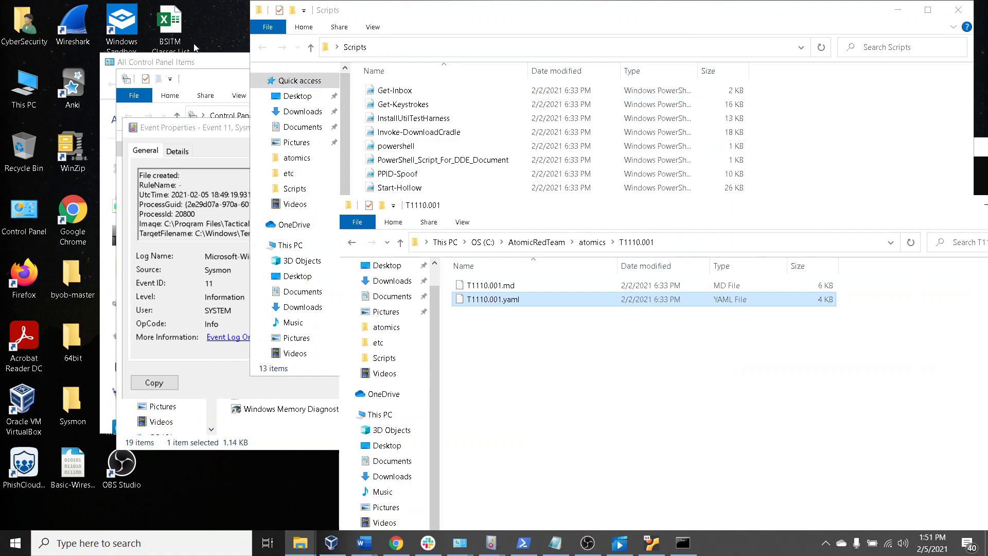
left_click_drag(200, 80, 259, 91)
left_click_drag(203, 62, 399, 135)
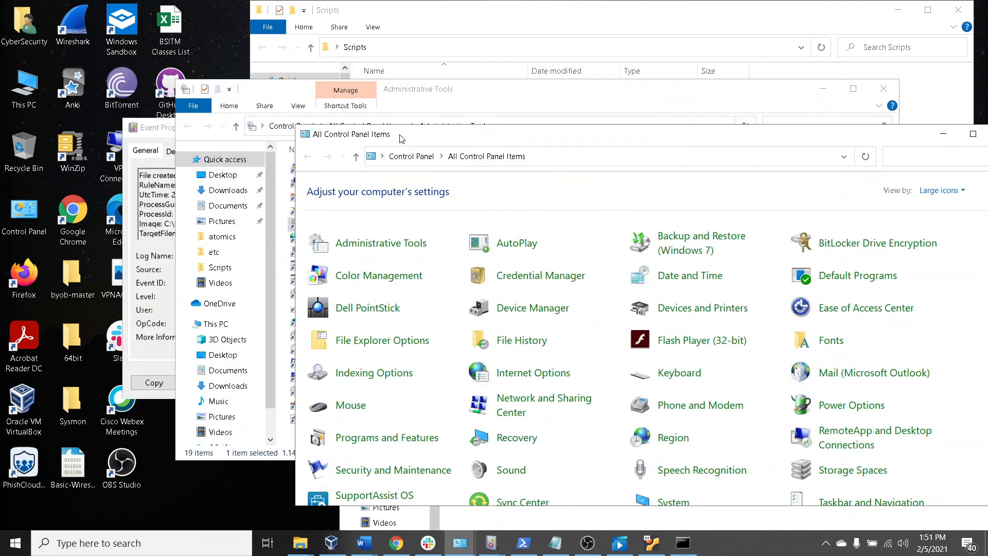
left_click_drag(283, 95, 391, 114)
left_click_drag(207, 128, 352, 144)
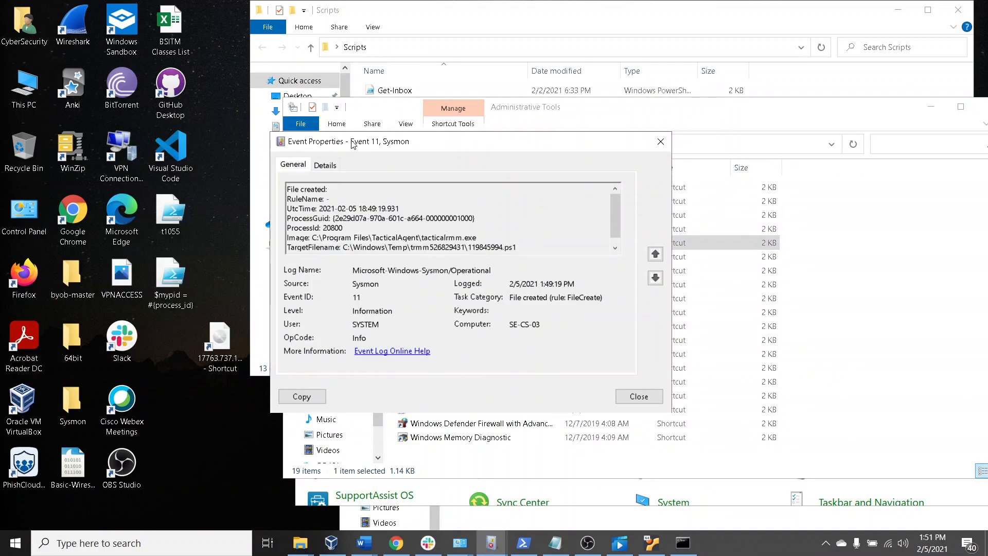
Launch Visual Studio Code from the desktop
left_click(187, 150)
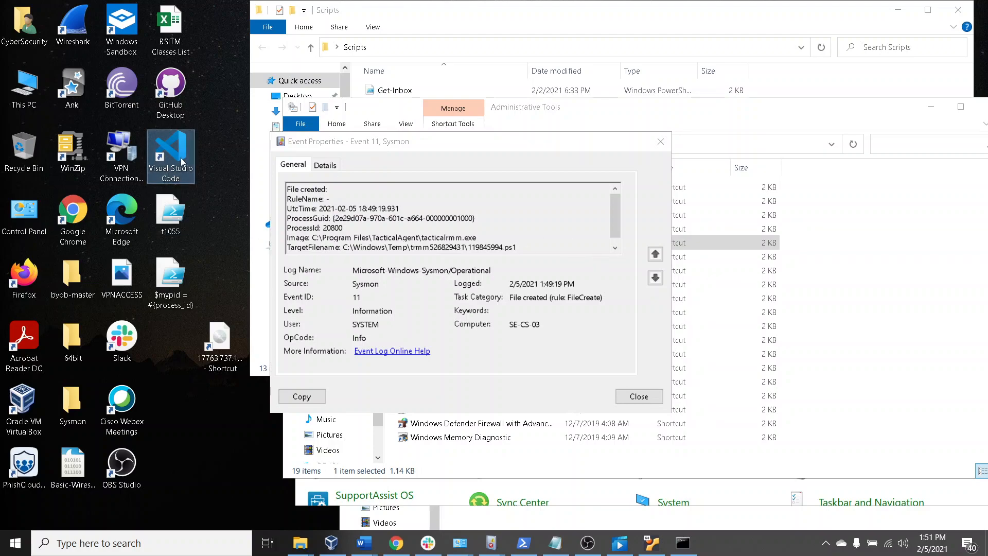
double_click(183, 160)
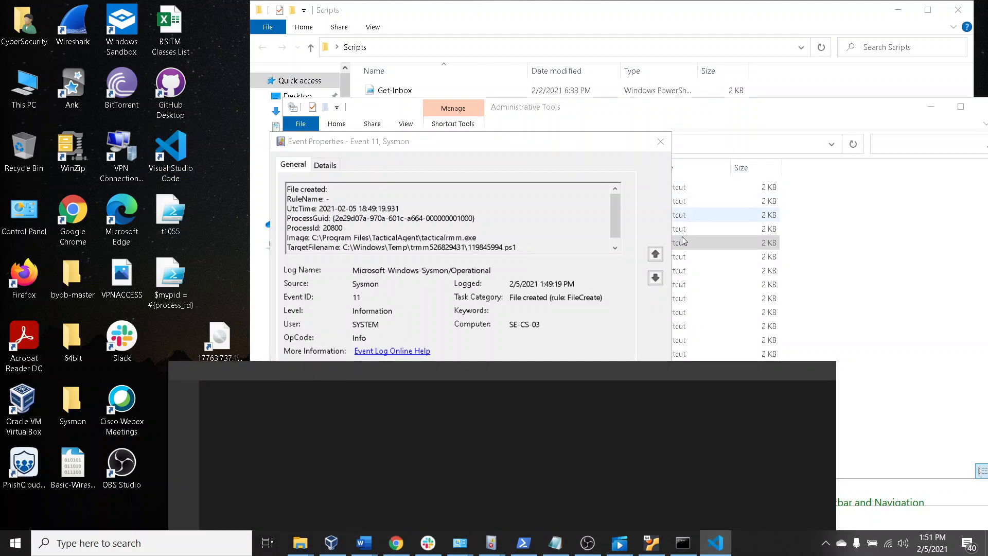
left_click(672, 242)
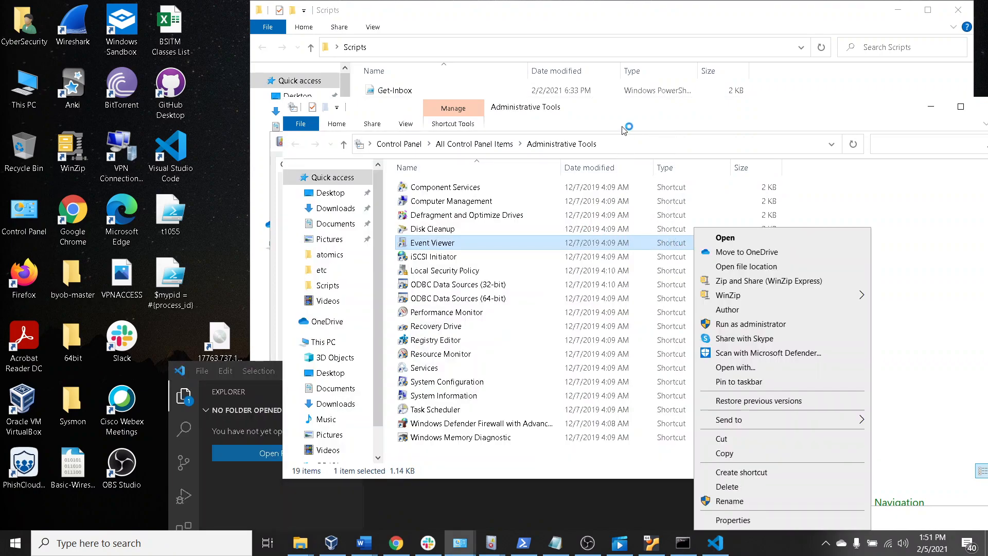
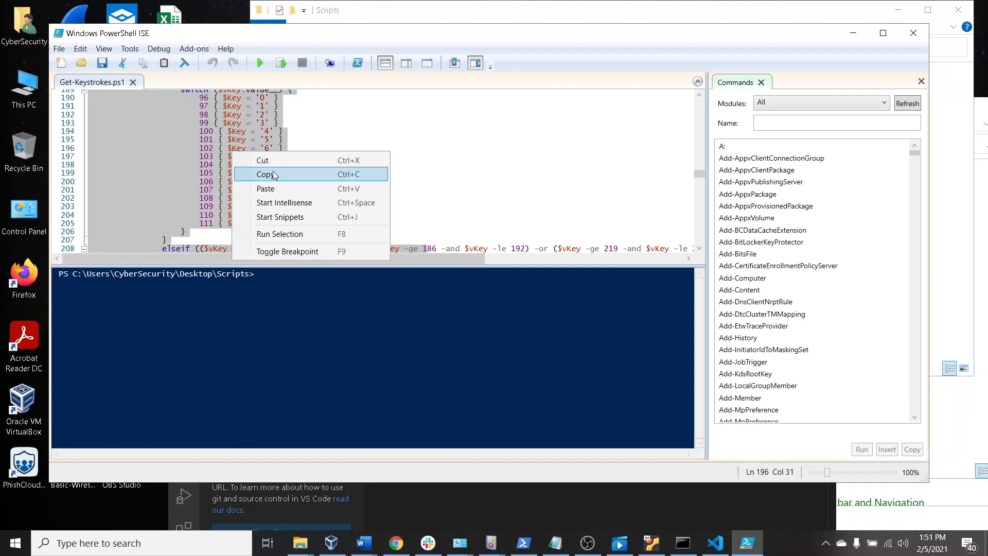
Copy the selected Get-Keystrokes.ps1 code and switch to Visual Studio Code, moving its window up so the editor and terminal are visible
left_click(263, 140)
left_click(463, 494)
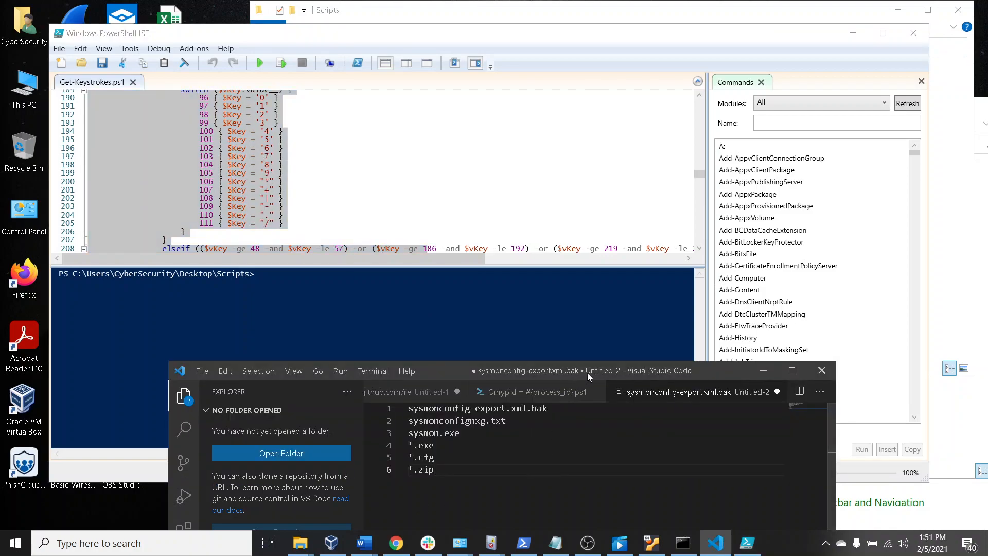
left_click_drag(709, 371, 597, 112)
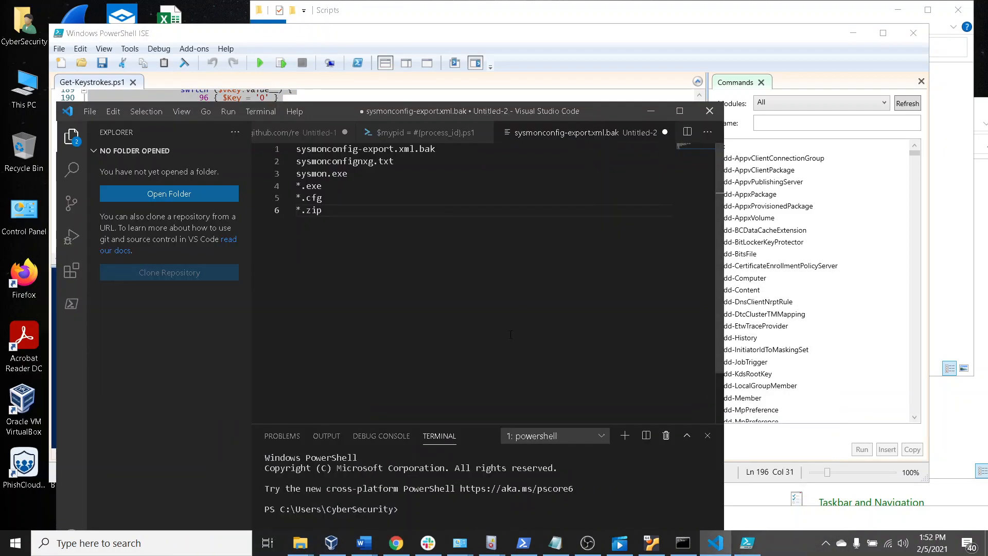
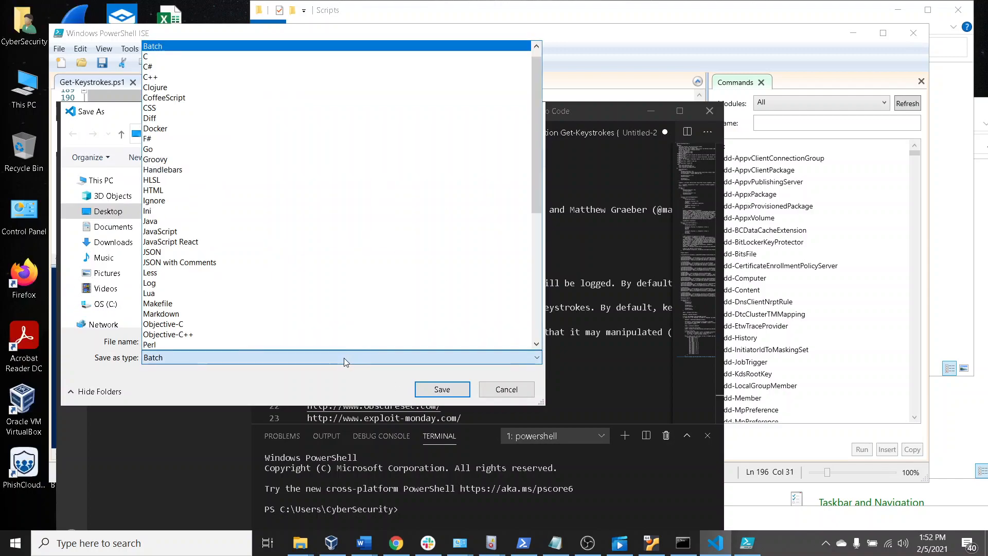
Look through the rest of the available file types for saving the pasted Get-Keystrokes code
left_click_drag(538, 106, 528, 232)
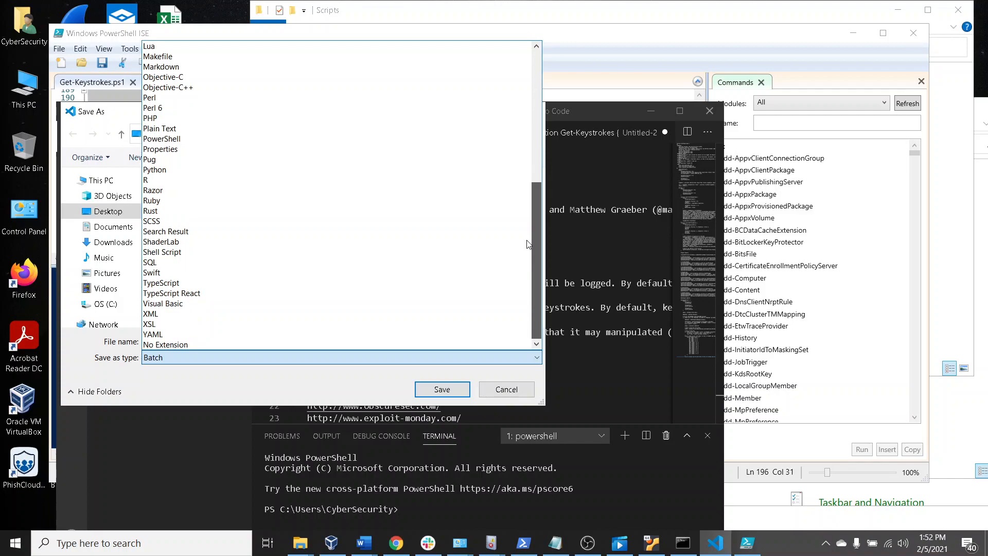
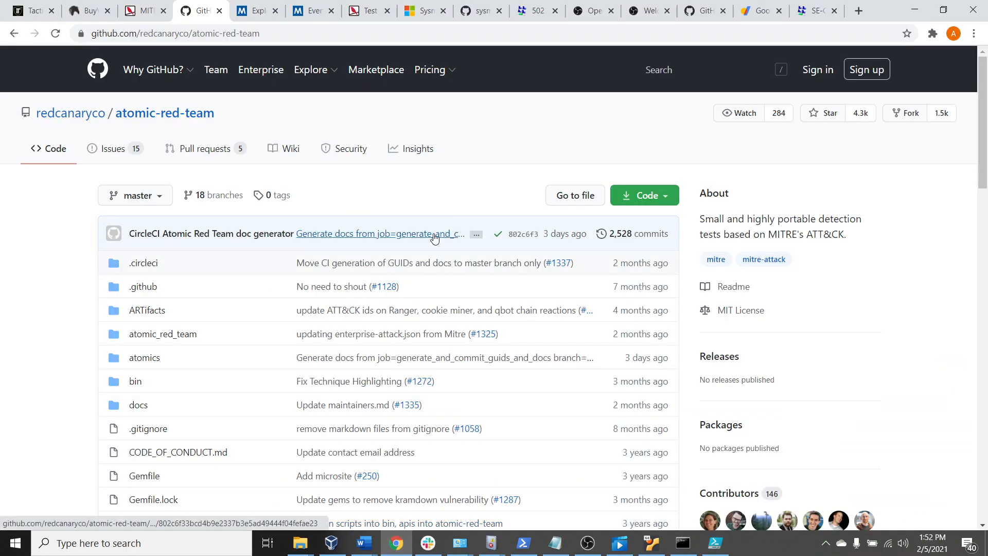
Read through the SwiftOnSecurity sysmon-config README, from its description to the install, update and uninstall commands
left_click(478, 15)
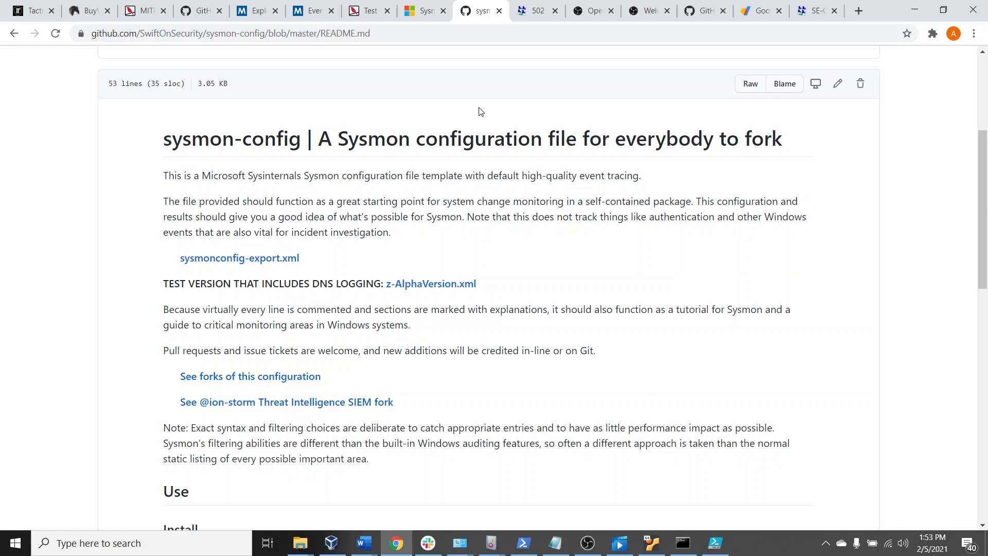
scroll(524, 252, "down", 1)
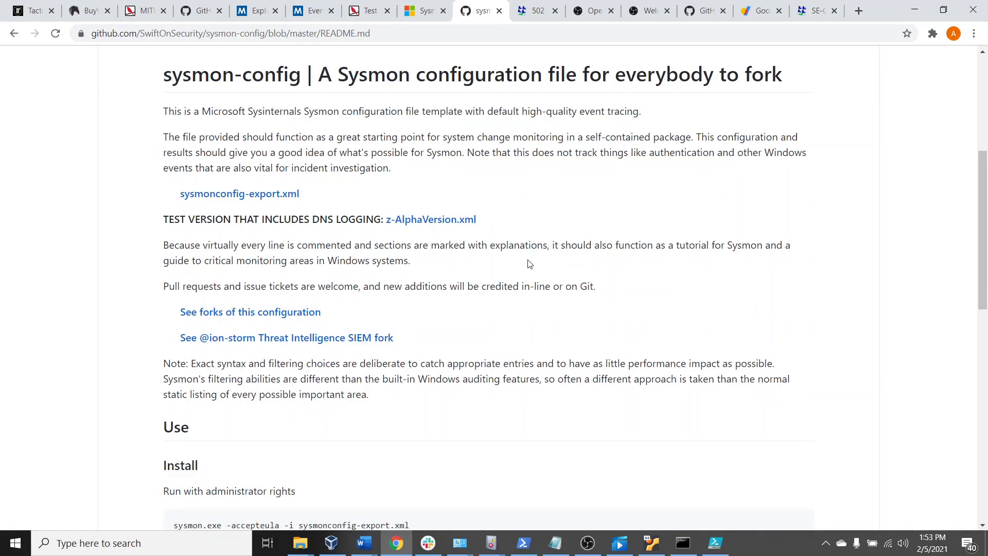
scroll(530, 264, "down", 3)
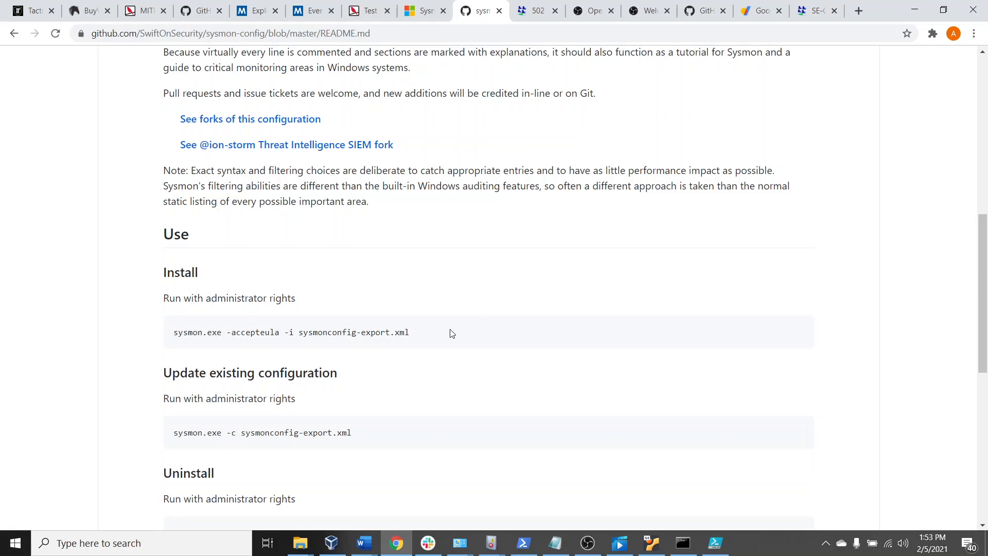
scroll(449, 331, "down", 4)
scroll(434, 328, "up", 11)
scroll(392, 420, "up", 2)
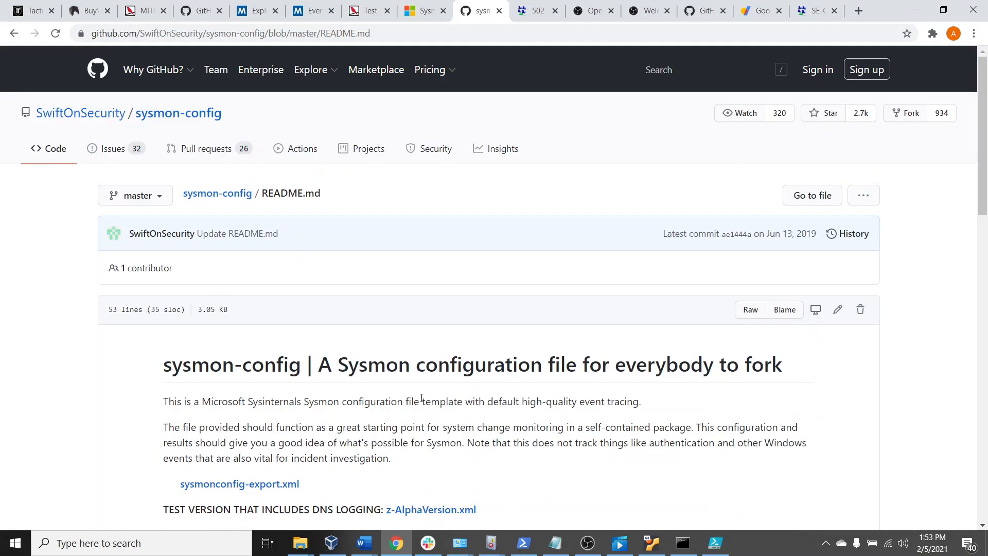
Review the introduction and capabilities overview on Microsoft's Sysmon v13.01 documentation page
left_click(429, 12)
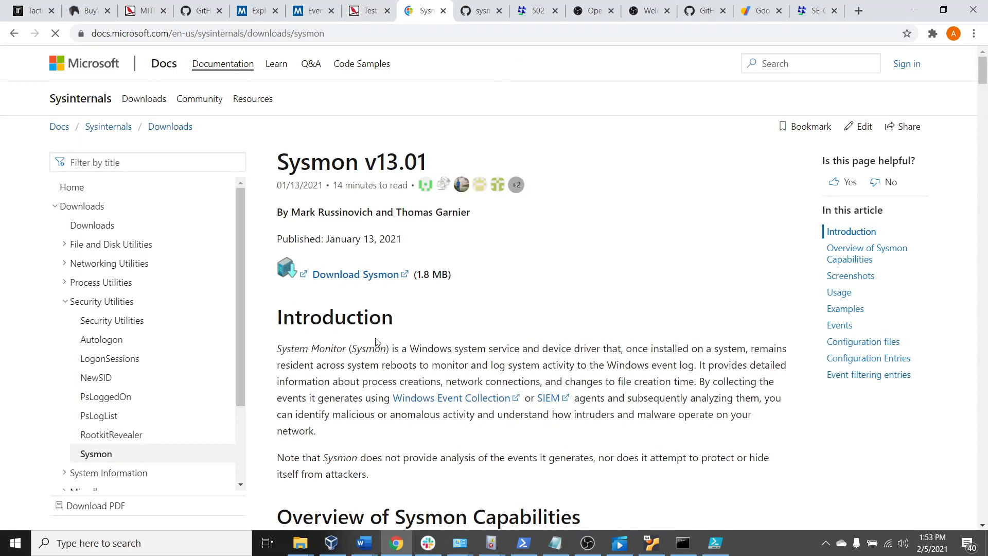
scroll(474, 410, "down", 3)
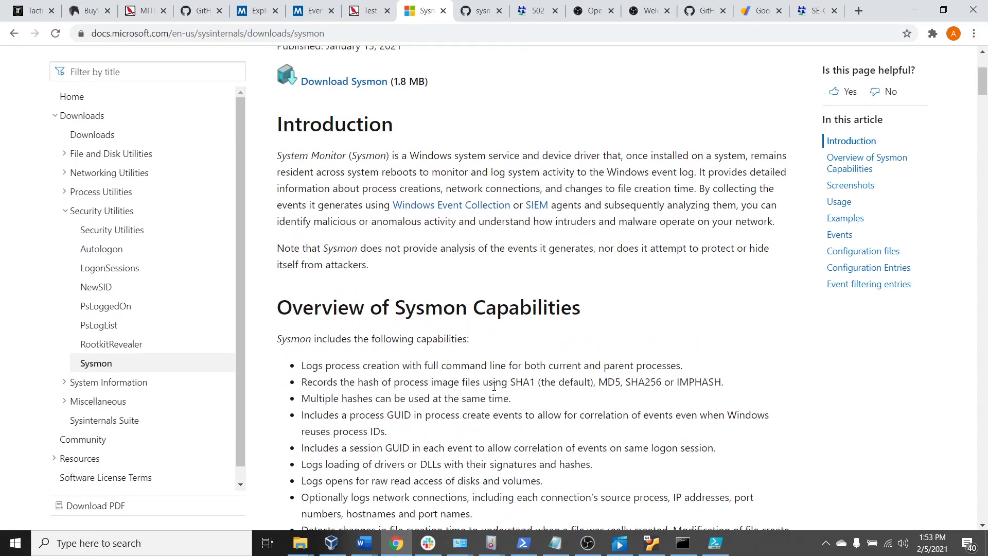
scroll(474, 410, "up", 2)
Return to the sysmon-config README and examine the configuration file name in the command for updating an existing configuration
left_click(484, 10)
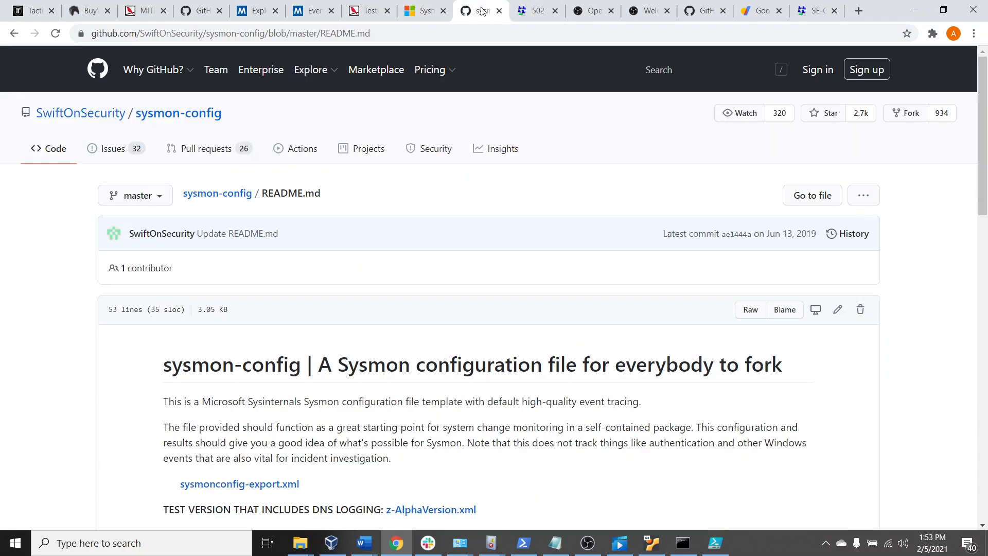
scroll(484, 412, "down", 12)
scroll(473, 381, "up", 2)
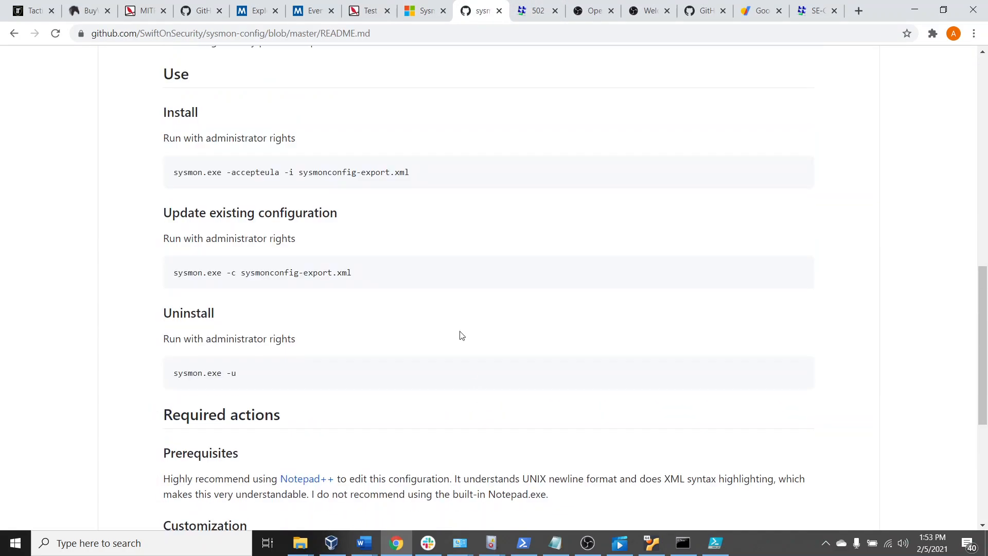
left_click_drag(255, 273, 318, 274)
scroll(409, 345, "down", 2)
scroll(415, 357, "up", 2)
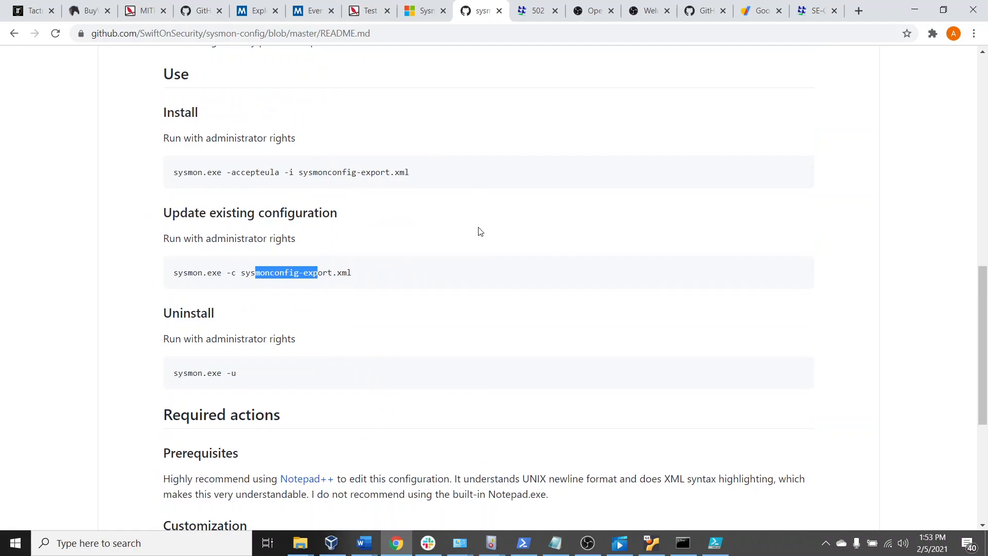
left_click(427, 235)
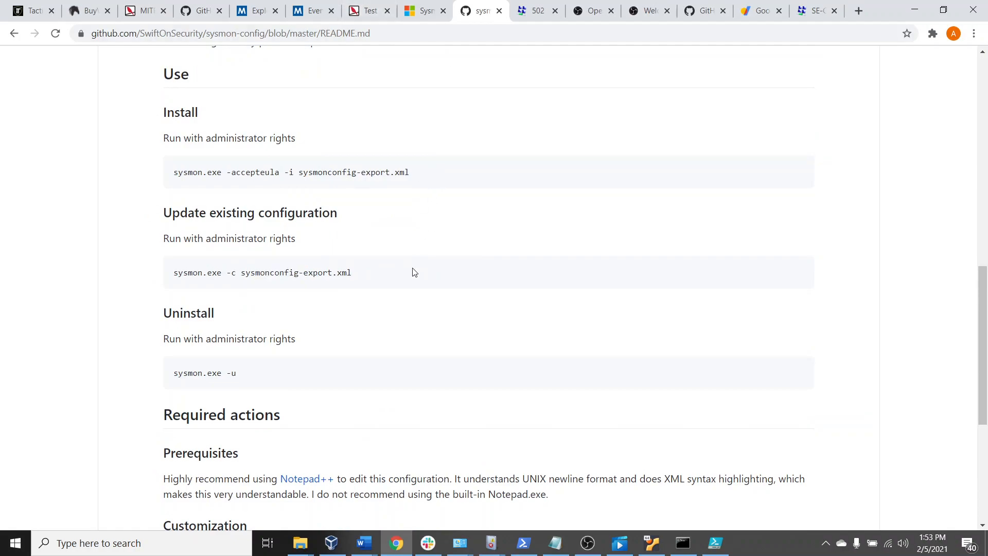
Highlight the "Update existing configuration" heading and the parts of its command, sysmon.exe -c sysmonconfig-export.xml
left_click_drag(180, 212, 364, 214)
left_click(360, 230)
left_click_drag(360, 278, 412, 270)
left_click(198, 281)
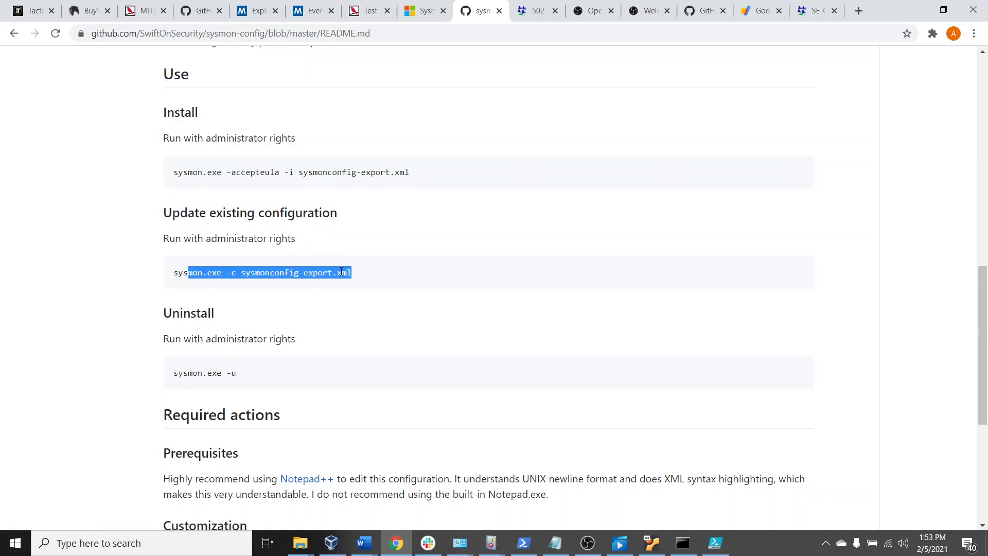
left_click_drag(351, 273, 282, 273)
left_click(179, 274)
left_click(278, 273)
left_click_drag(212, 272, 222, 272)
left_click_drag(353, 273, 327, 274)
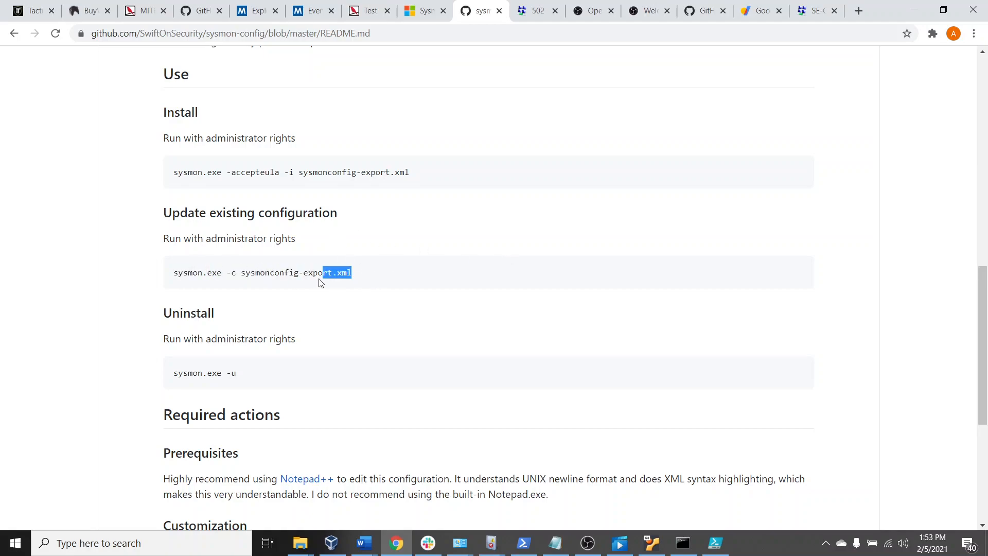
Revisit the sysmon-config README's description and point out the update command again among the usage instructions
scroll(413, 437, "up", 10)
scroll(566, 478, "down", 9)
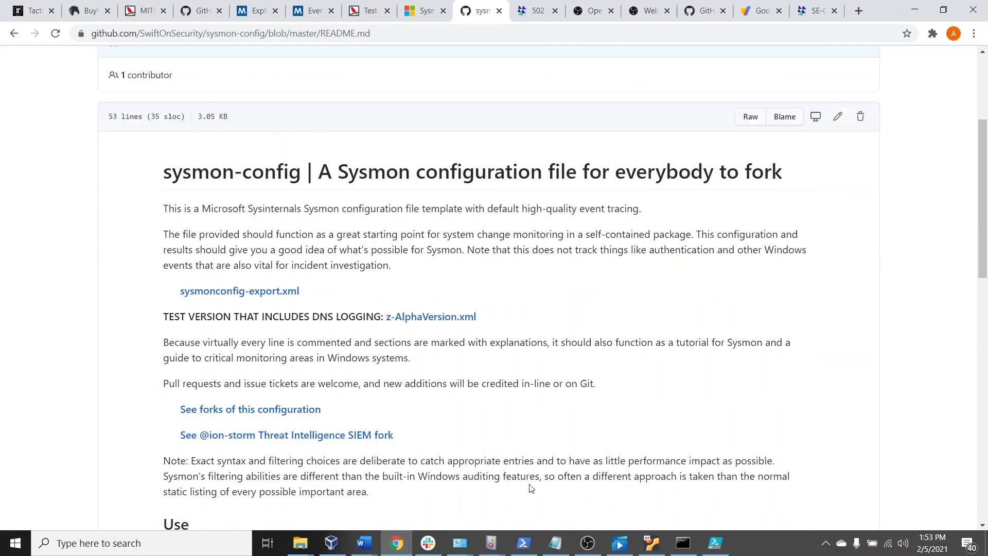
left_click(376, 344)
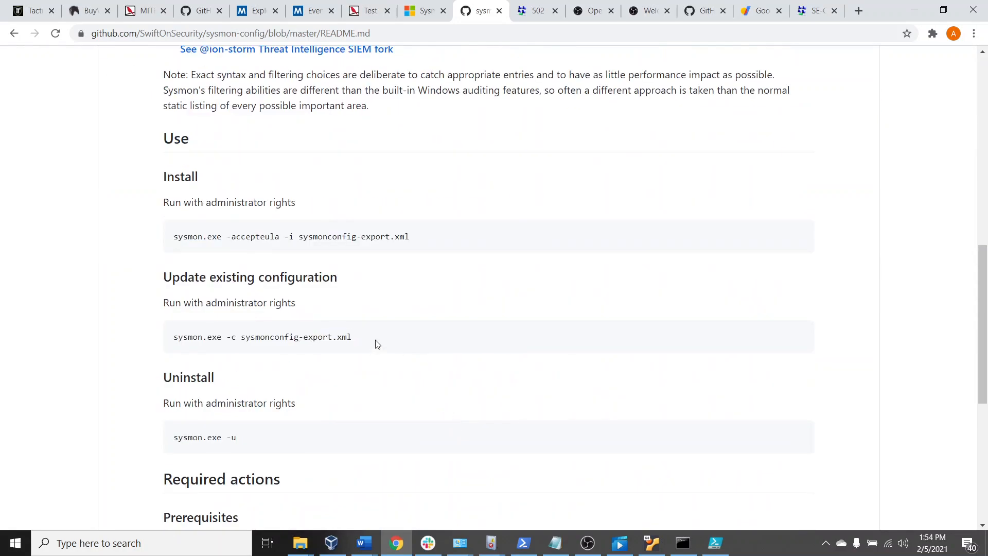
left_click_drag(377, 343, 260, 343)
left_click(417, 379)
scroll(418, 379, "down", 3)
scroll(458, 355, "up", 3)
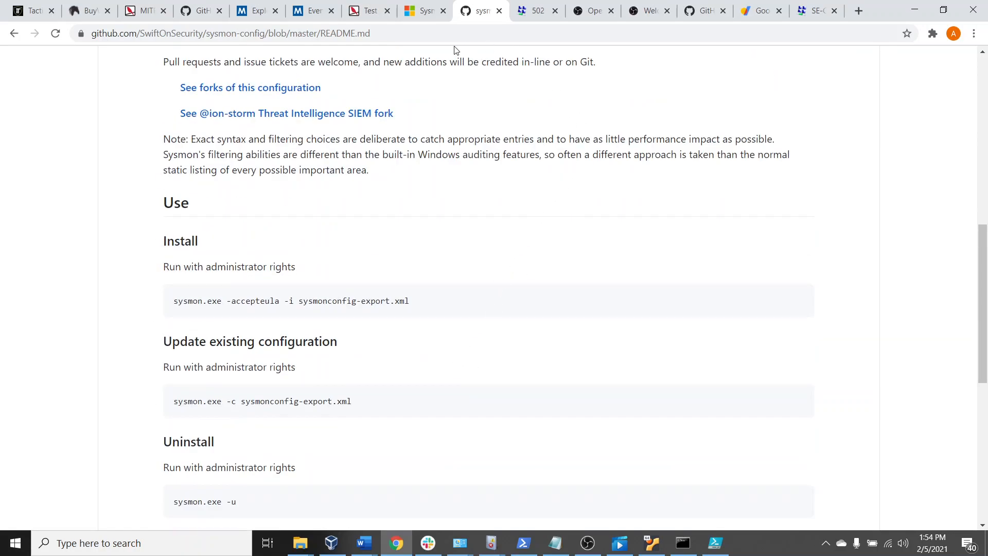
Look over the redcanaryco atomic-red-team repository's file list and its README, including the Philosophy section
left_click(198, 12)
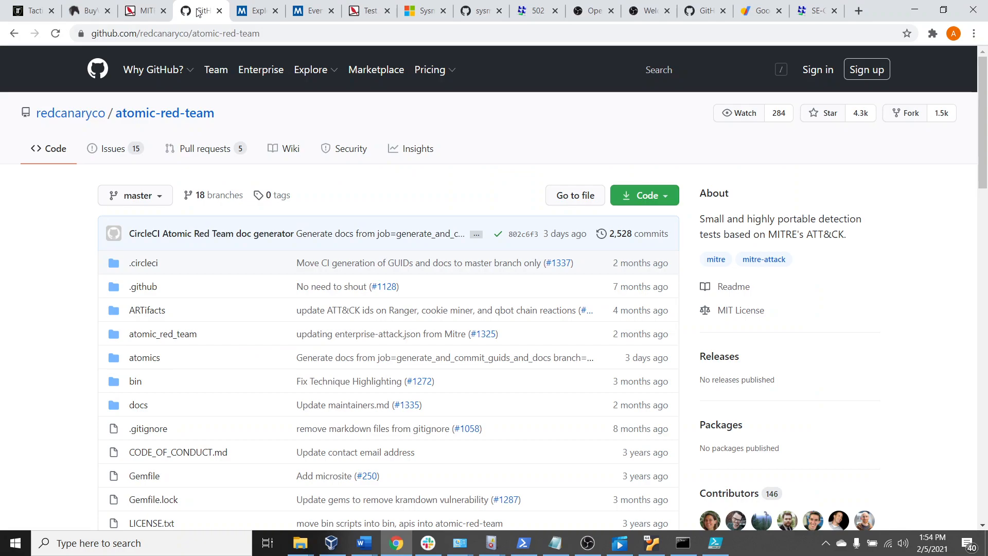
scroll(463, 468, "down", 4)
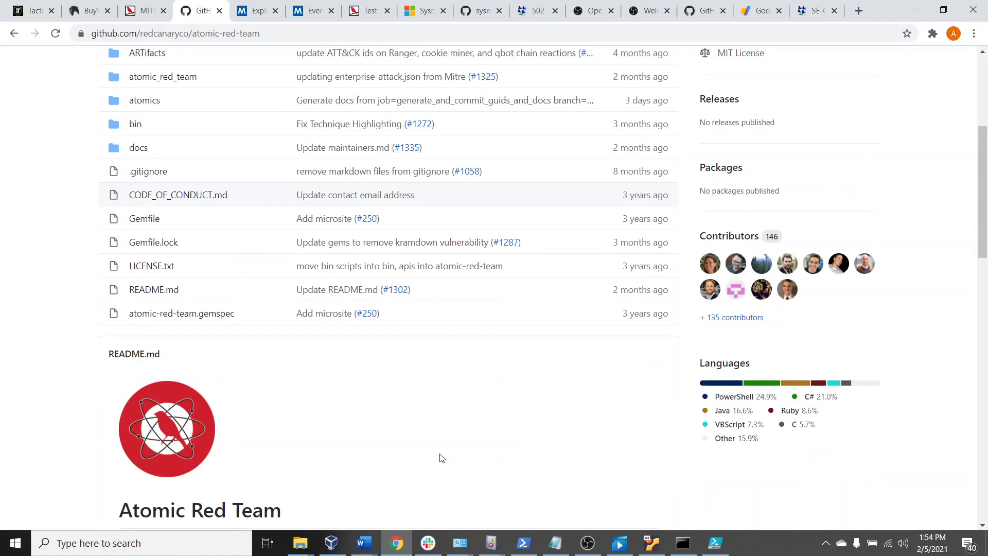
scroll(427, 458, "up", 3)
scroll(422, 461, "down", 8)
scroll(417, 461, "up", 3)
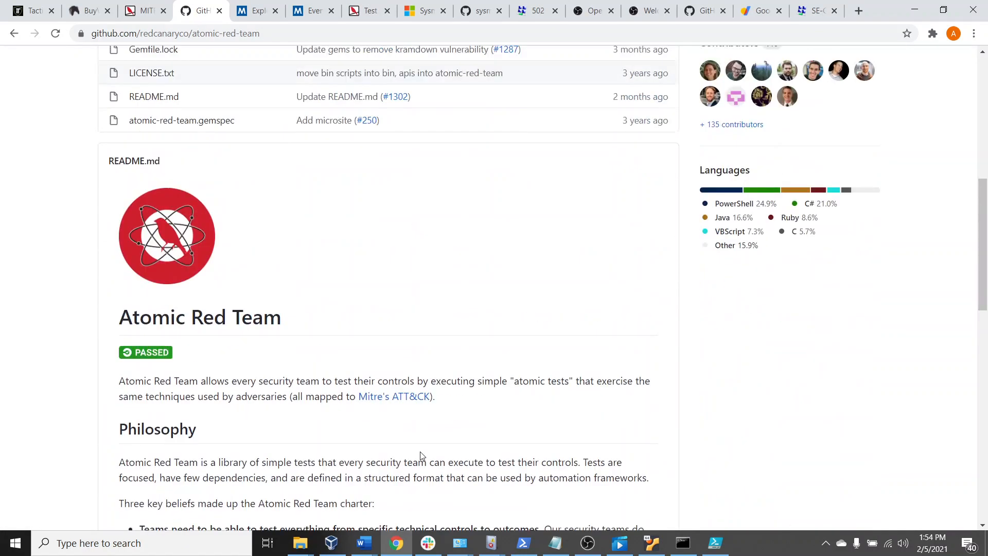
scroll(410, 461, "up", 3)
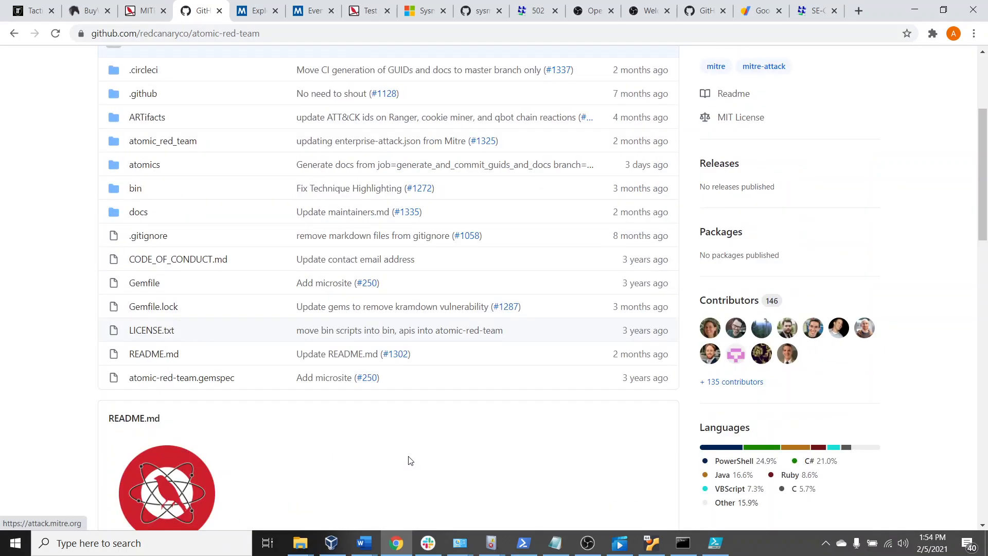
scroll(410, 458, "down", 9)
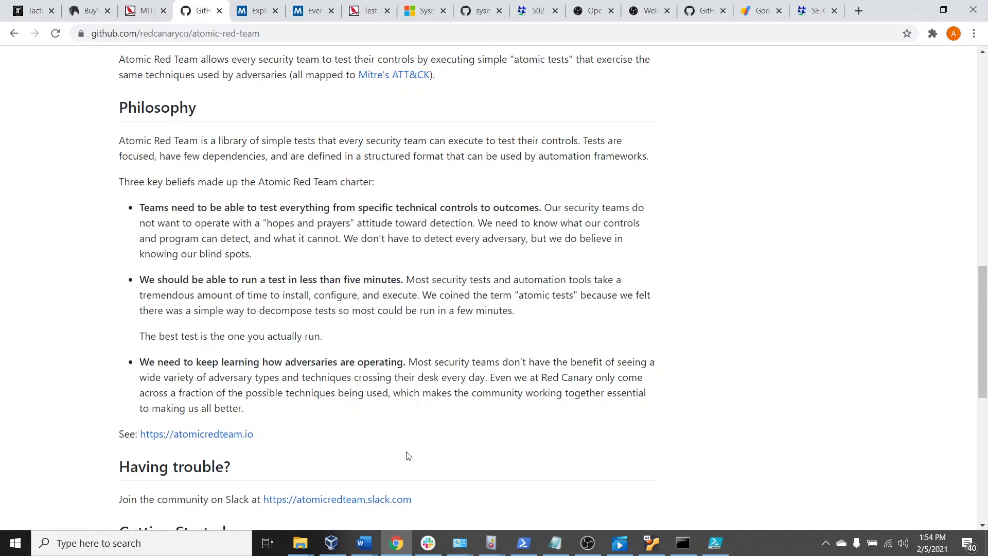
scroll(410, 456, "down", 8)
scroll(407, 459, "up", 12)
scroll(406, 459, "up", 9)
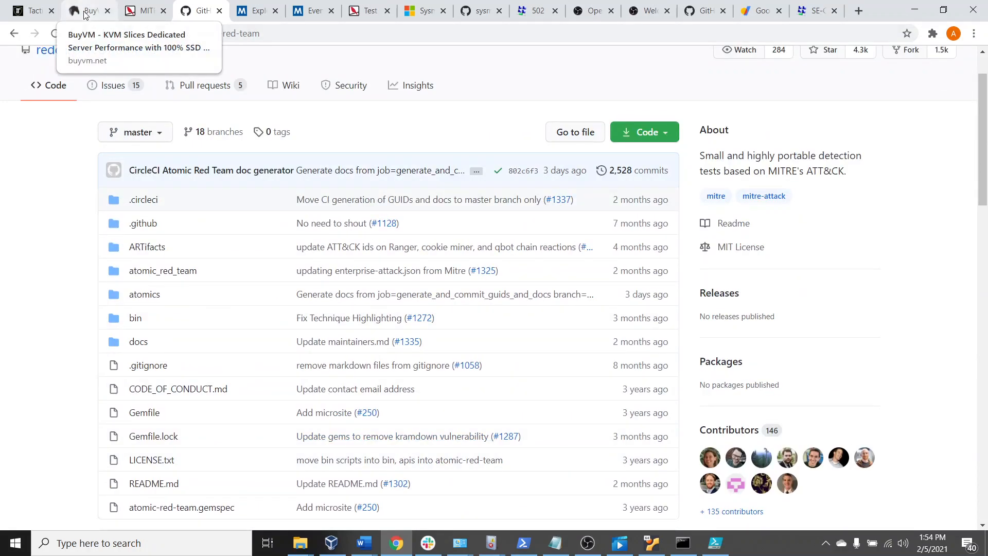
View the Tactical RMM workstation dashboard and the registered hosts in the valor-net.com DNS settings
left_click(41, 20)
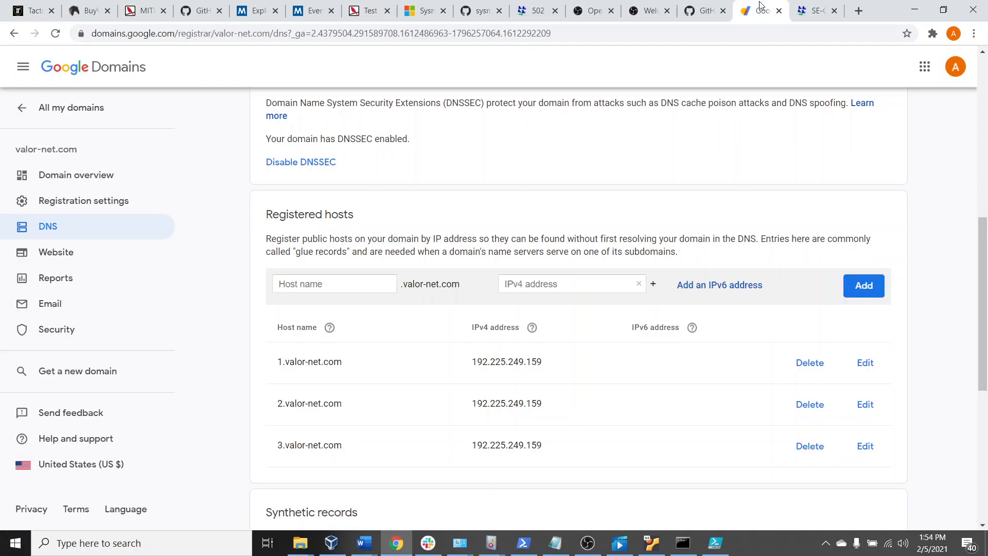
left_click(760, 11)
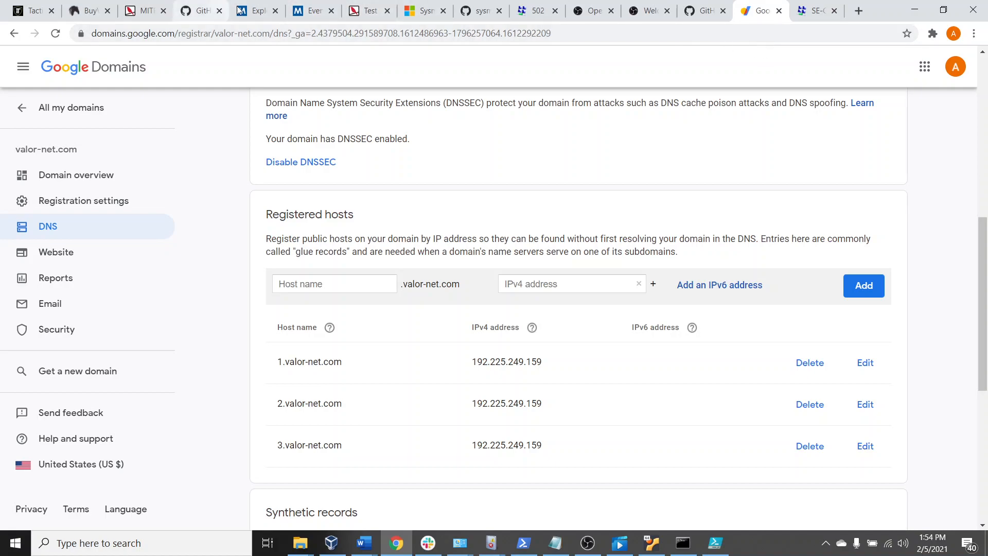
Review BuyVM's dedicated KVM slice packages from Slice 512 to Slice 4096 and the High Volume VPS Plans table
left_click(85, 12)
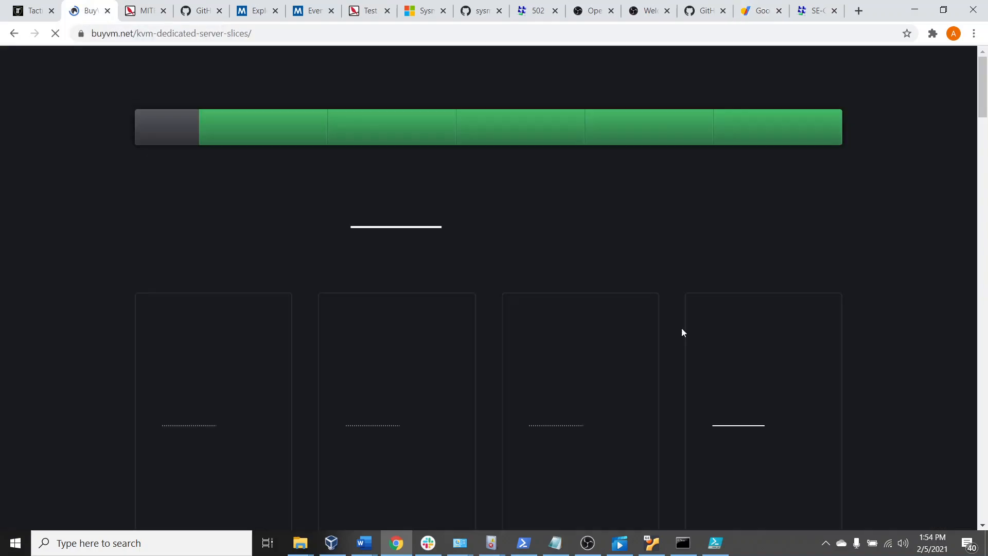
scroll(682, 329, "down", 1)
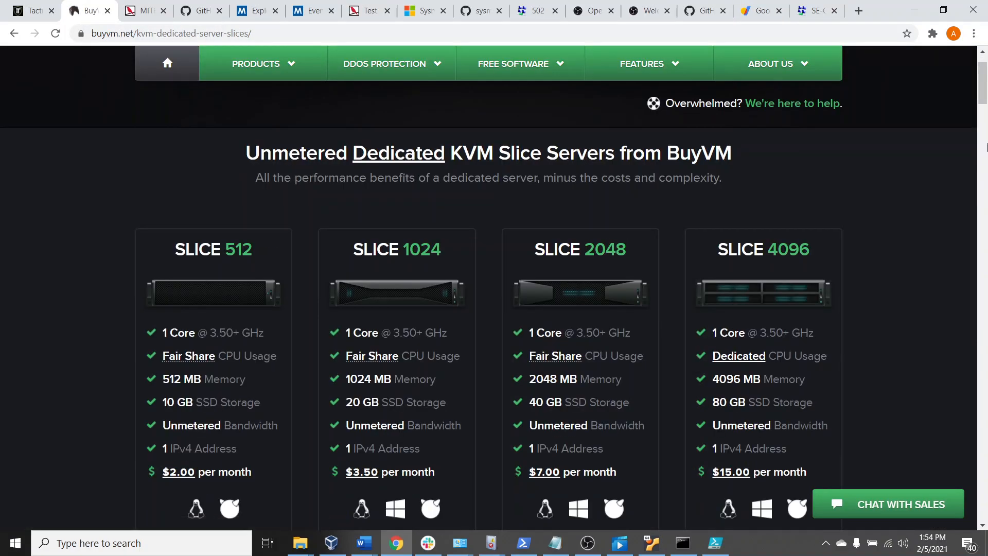
scroll(987, 104, "down", 2)
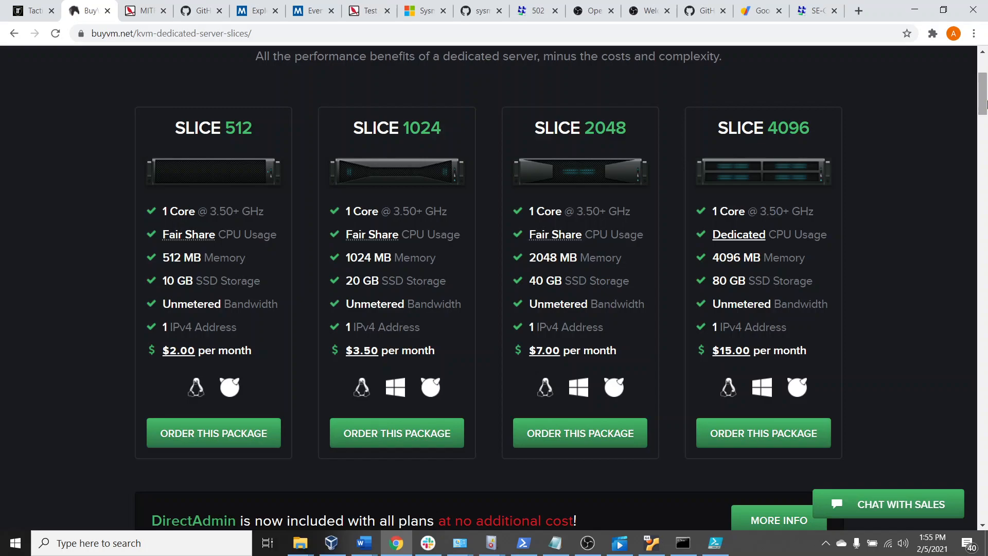
scroll(767, 239, "up", 4)
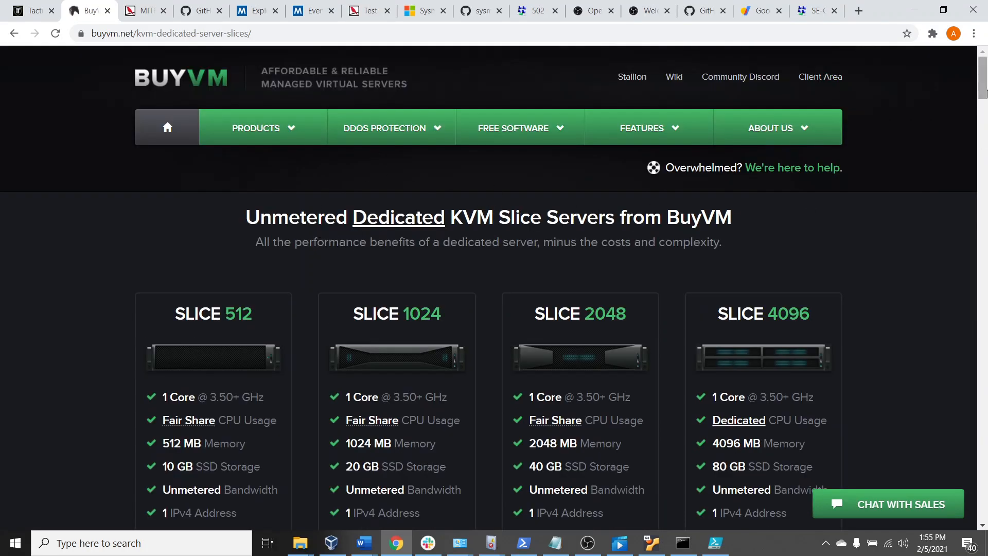
left_click_drag(983, 87, 965, 54)
scroll(952, 361, "down", 4)
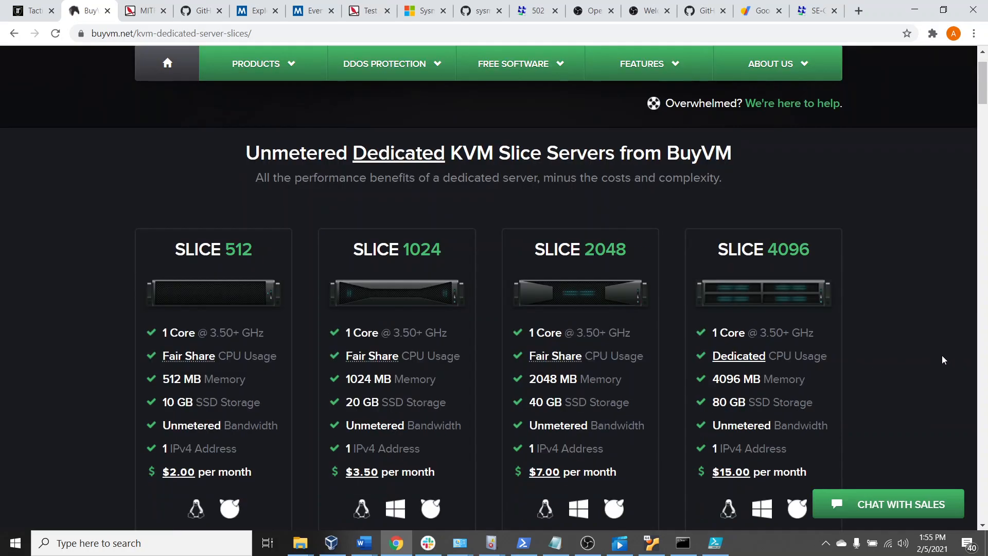
scroll(896, 407, "down", 7)
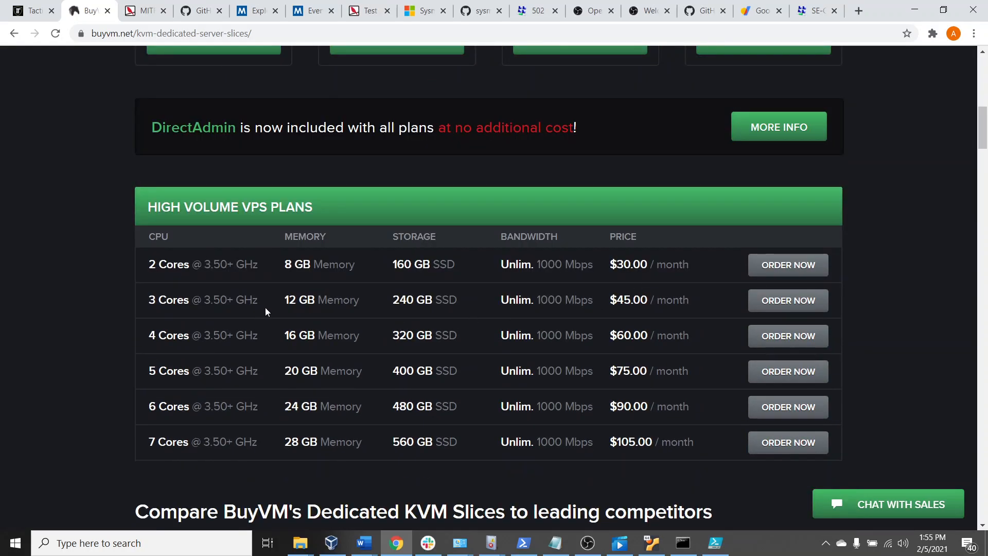
Highlight the 4-core, 16 GB plan in the High Volume VPS Plans table and return to the Tactical RMM dashboard
left_click_drag(318, 335, 694, 334)
left_click(697, 326)
left_click_drag(693, 336, 137, 326)
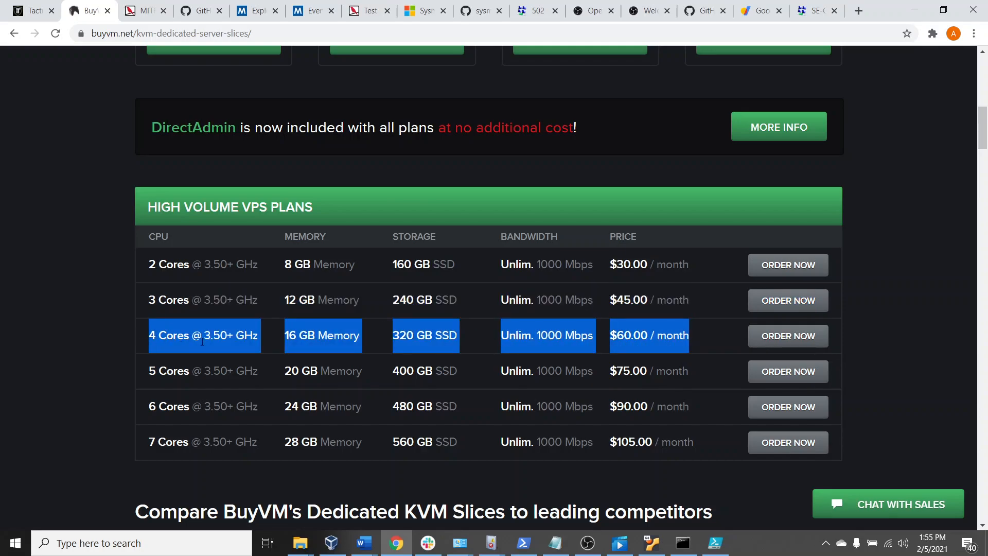
left_click(32, 8)
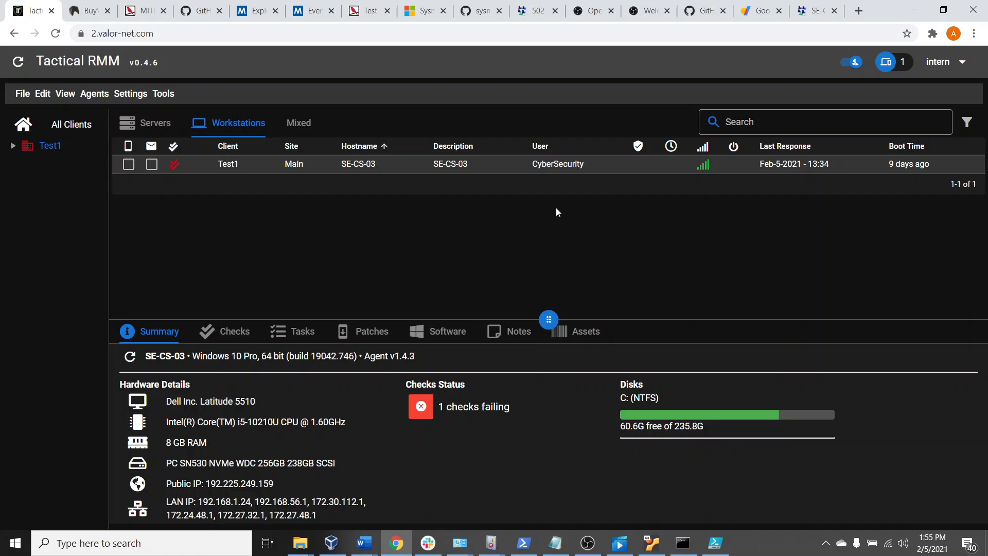
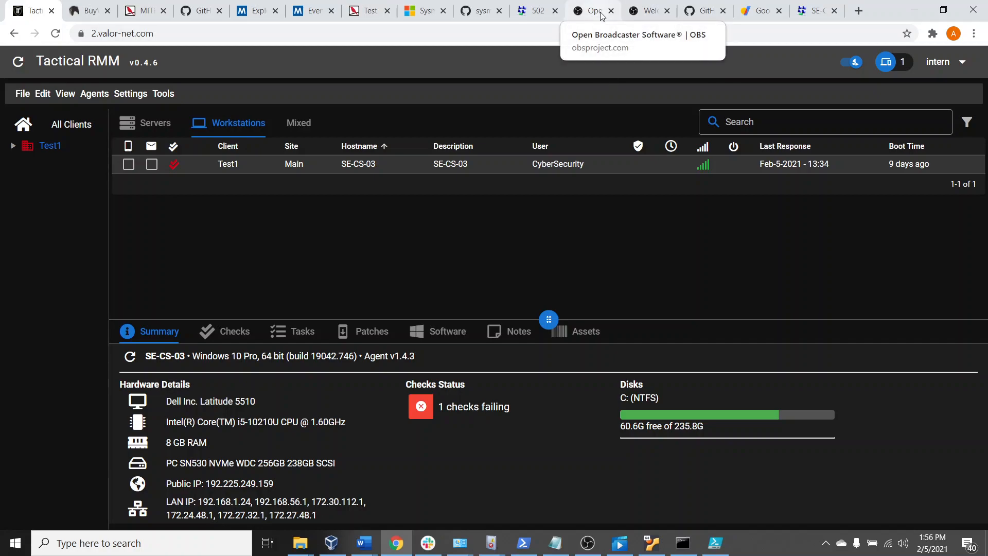
Glance at the OBS Project pages and revisit BuyVM's Slice 512 to Slice 4096 packages and High Volume VPS Plans table
left_click(594, 15)
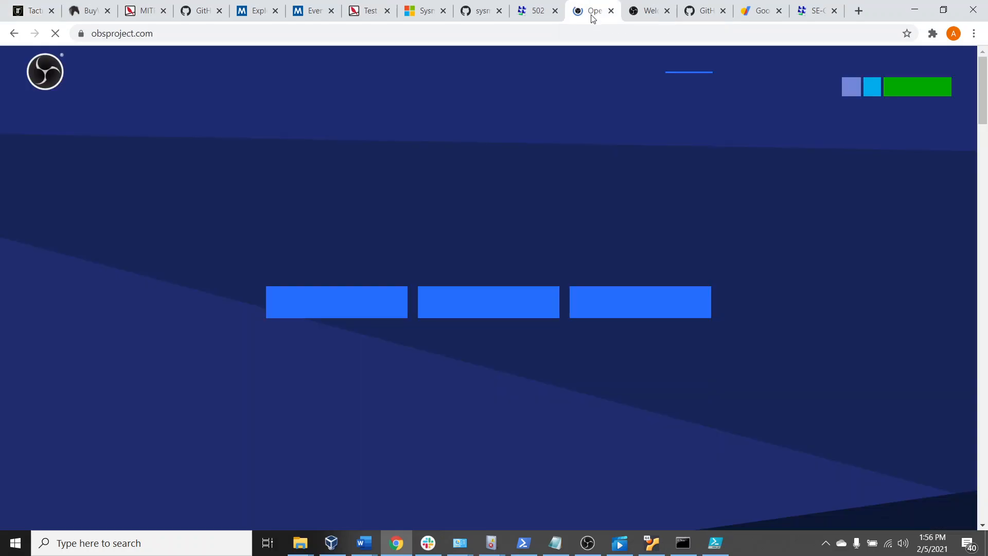
left_click(647, 11)
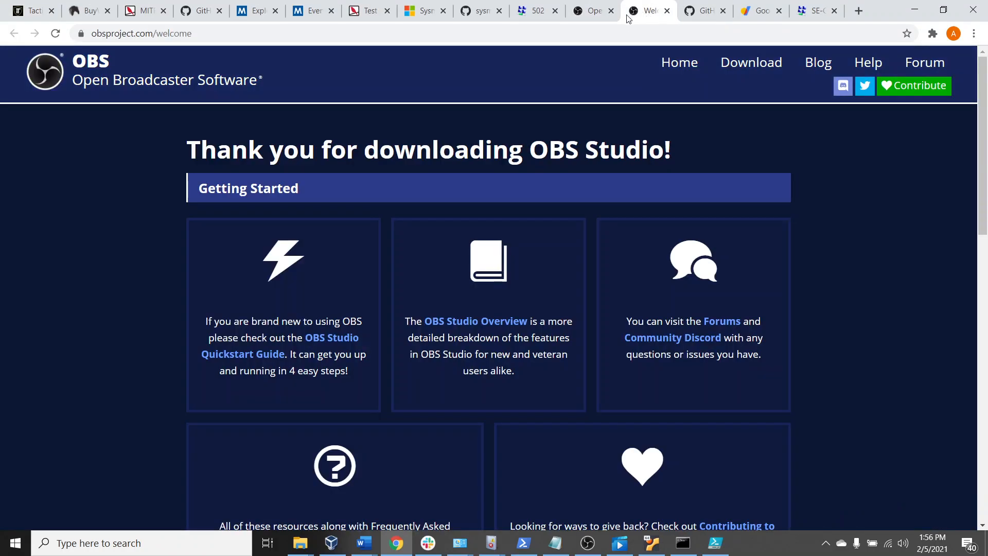
left_click(90, 10)
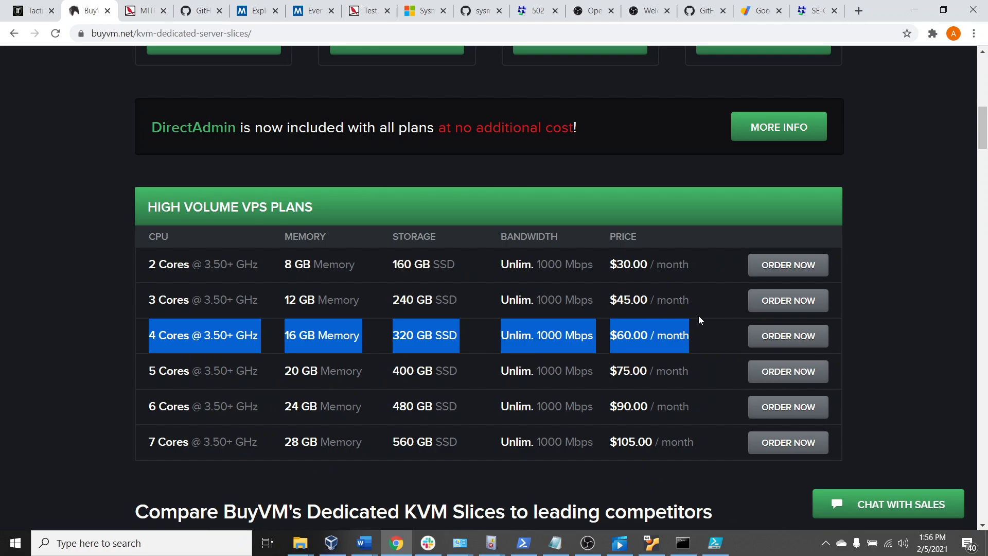
left_click_drag(710, 334, 221, 334)
scroll(323, 441, "up", 5)
scroll(323, 441, "up", 3)
scroll(329, 417, "down", 3)
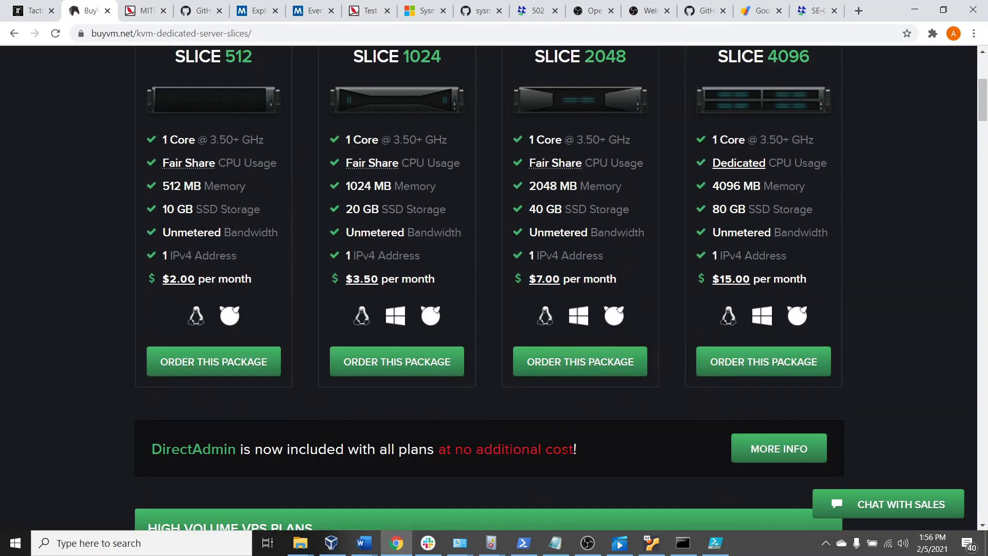
scroll(614, 314, "down", 7)
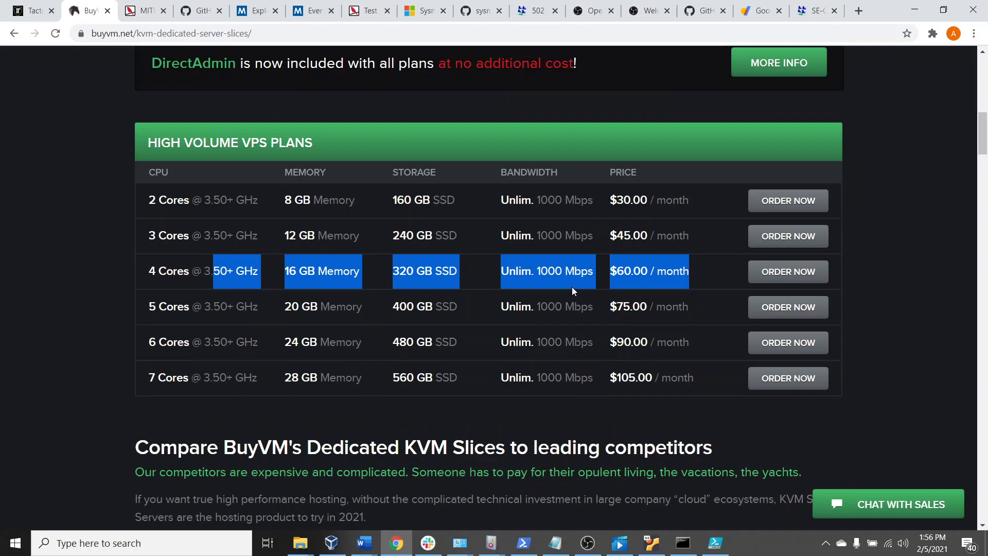
Highlight the full row of the 4-core, 16 GB, $60.00 per month VPS plan and minimize the browser
left_click_drag(700, 268, 138, 273)
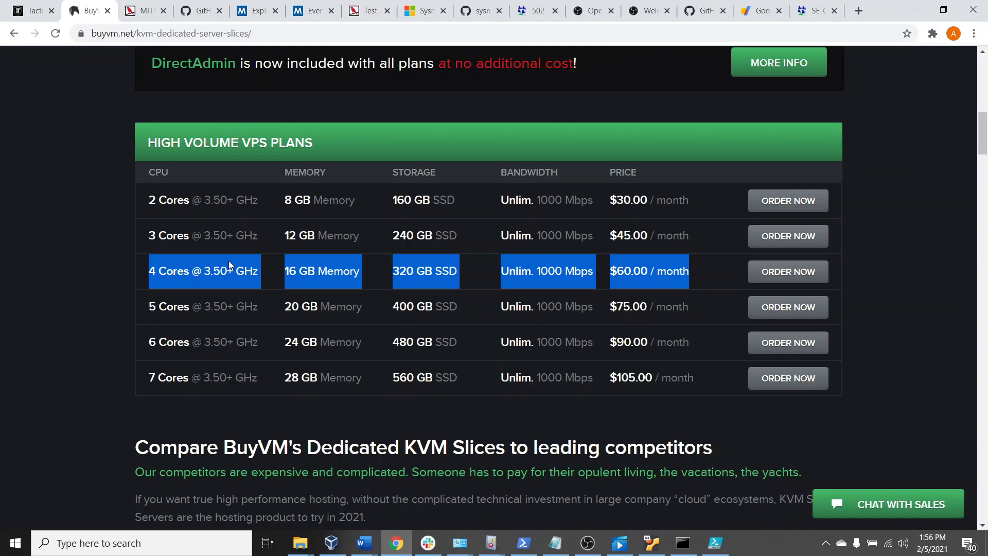
left_click_drag(690, 271, 151, 286)
scroll(512, 453, "up", 3)
scroll(542, 433, "down", 2)
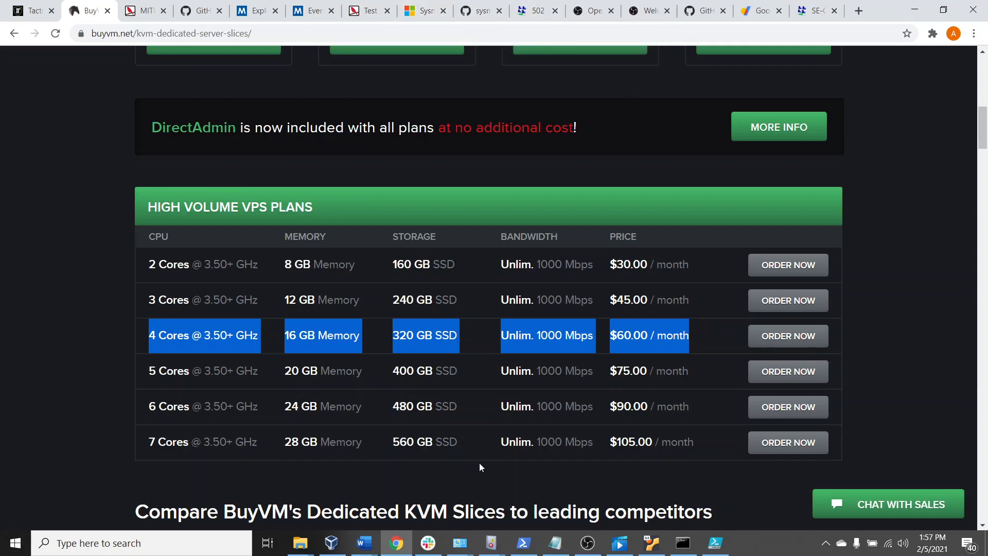
left_click(915, 12)
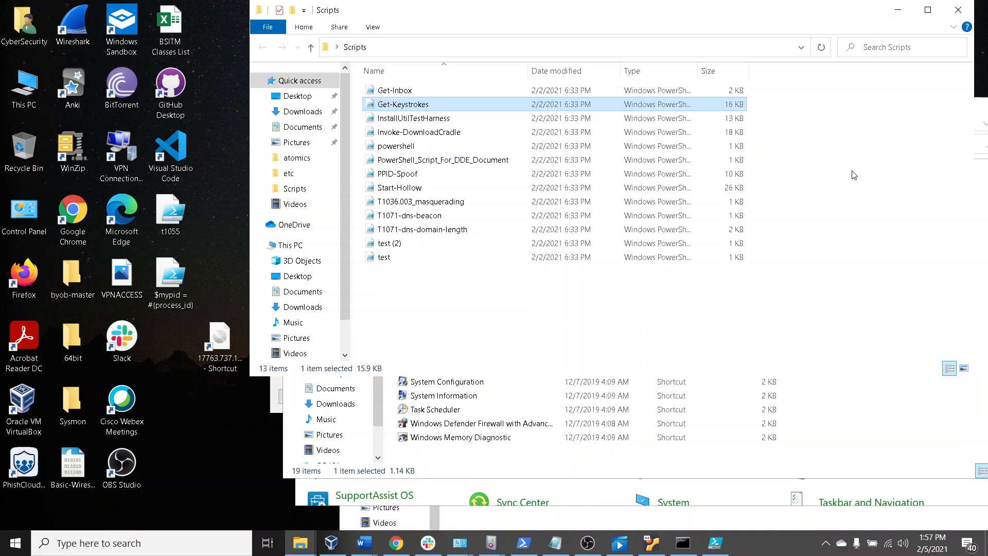
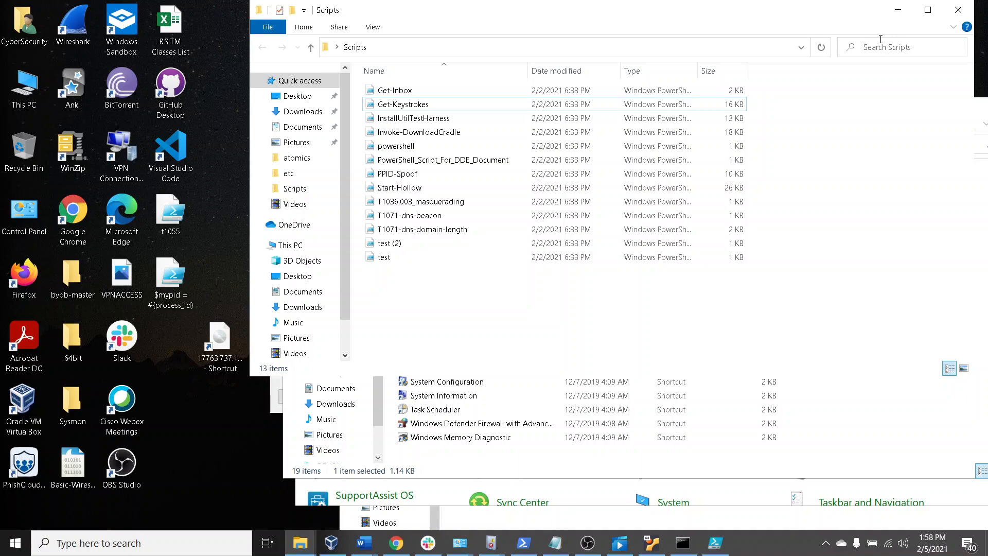
Minimize the Scripts and Administrative Tools windows and move the Control Panel window away from the open Sysmon event properties
left_click(895, 10)
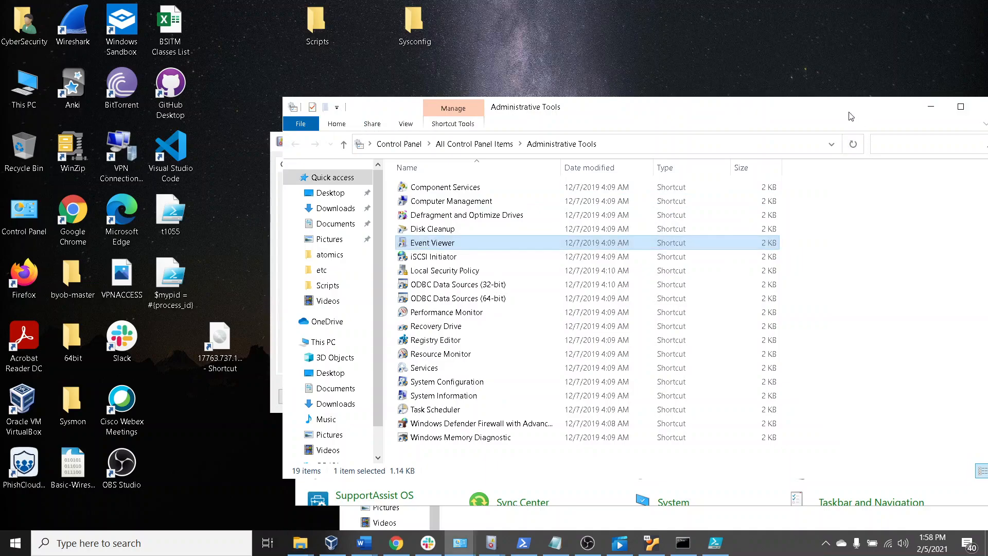
left_click(931, 106)
left_click(867, 127)
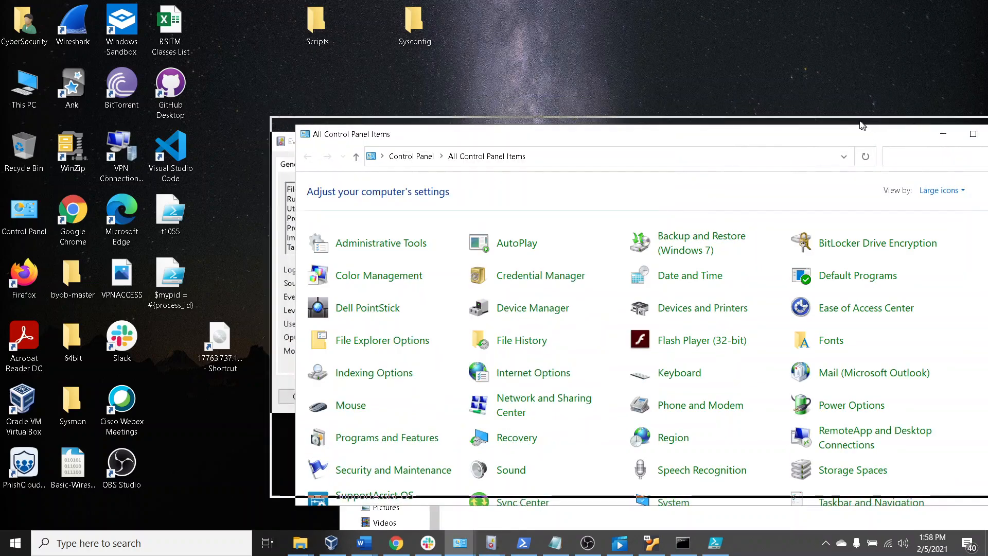
left_click_drag(866, 126, 767, 91)
left_click_drag(513, 92, 591, 104)
left_click_drag(522, 112, 616, 130)
Review the general details of the Sysmon Event 11 file-creation record and close its properties window
left_click_drag(310, 144, 259, 57)
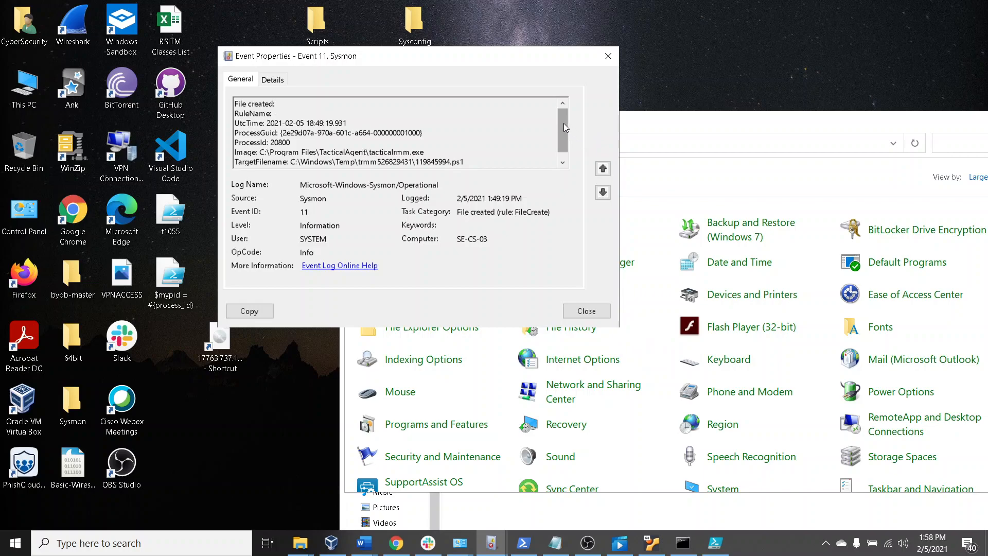
left_click_drag(563, 127, 560, 151)
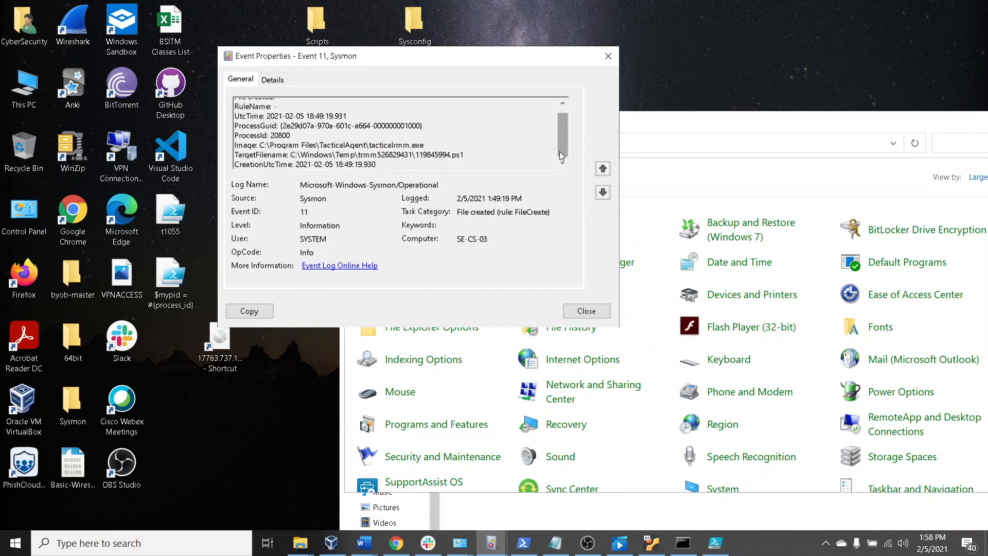
left_click(586, 311)
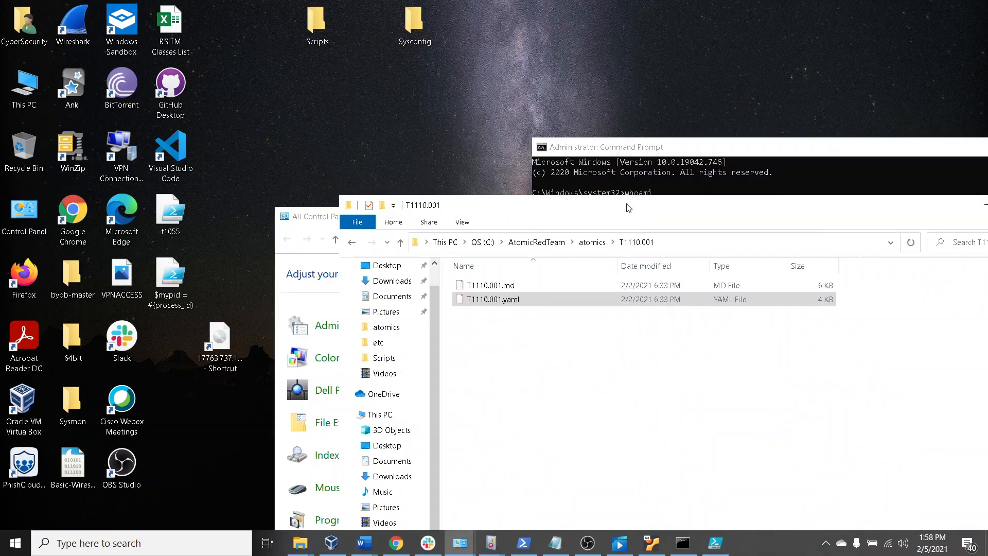
Reposition the Control Panel window, then switch to the Ubnt 20.04 virtual machine in VirtualBox and move its window clear of the desktop shortcuts
left_click_drag(629, 208, 606, 139)
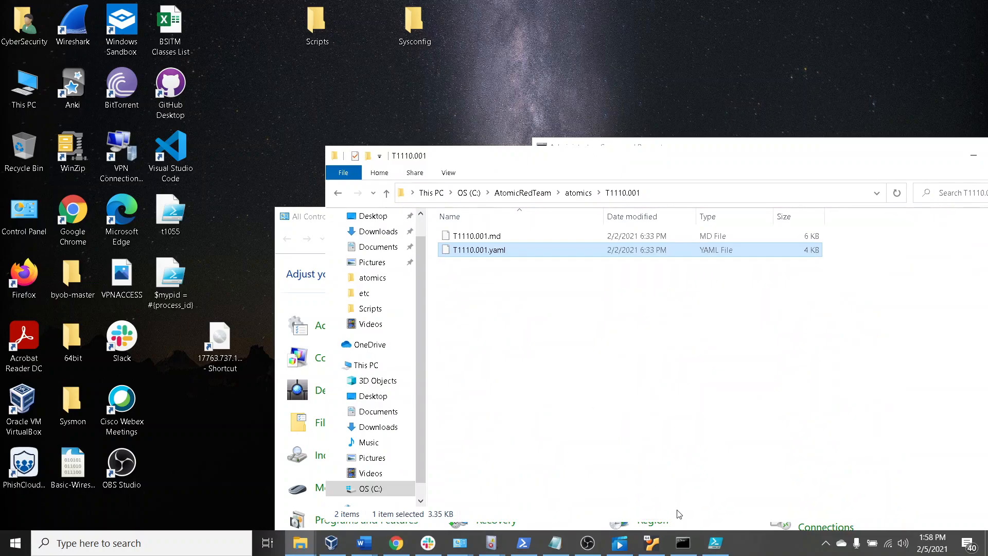
left_click(652, 543)
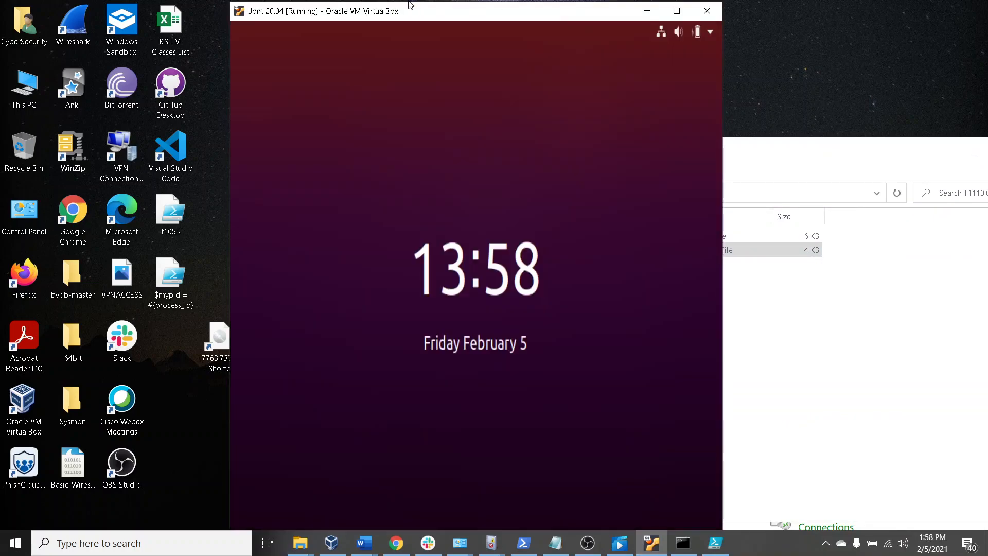
left_click_drag(531, 10, 656, 44)
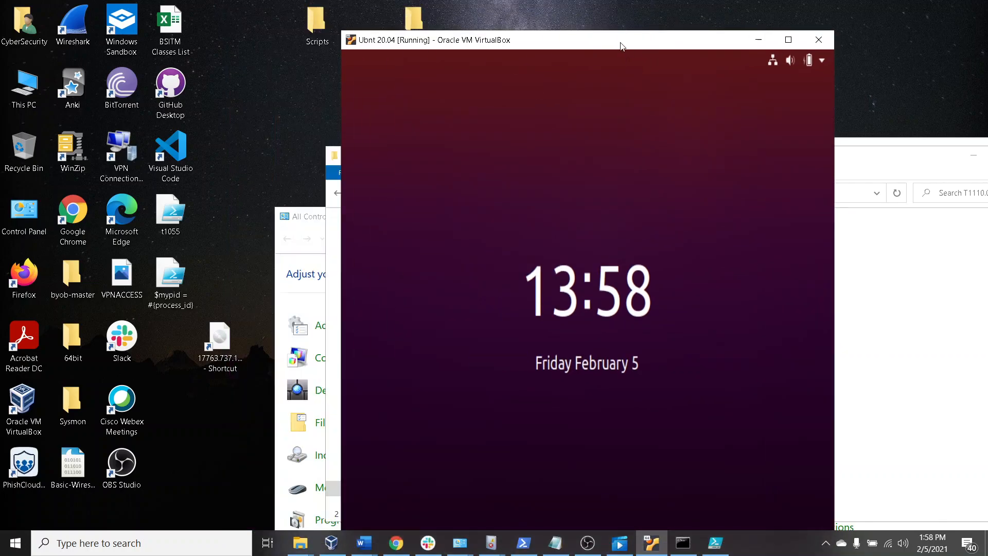
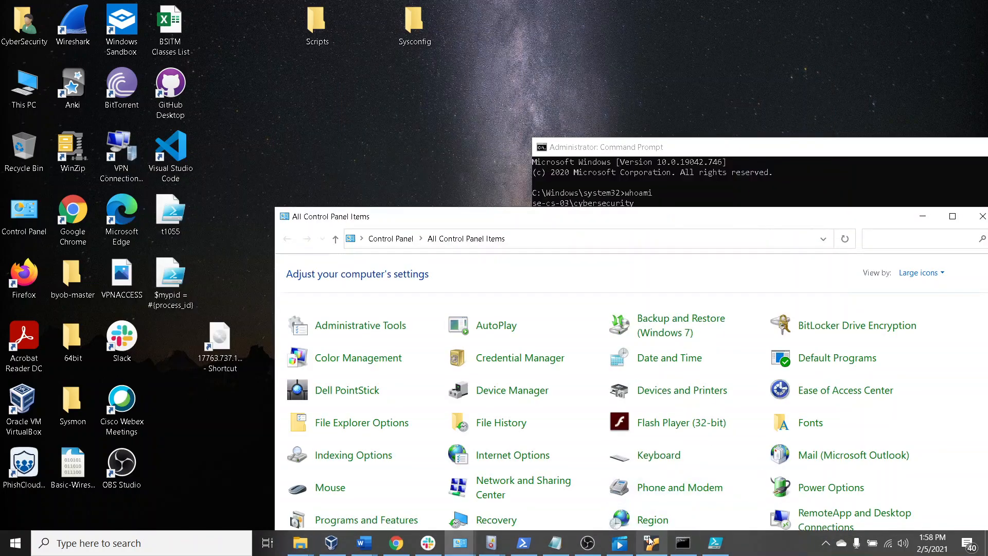
Bring the Ubnt 20.04 virtual machine to the front, reposition its window, and wake its lock screen to the login prompt
left_click(650, 539)
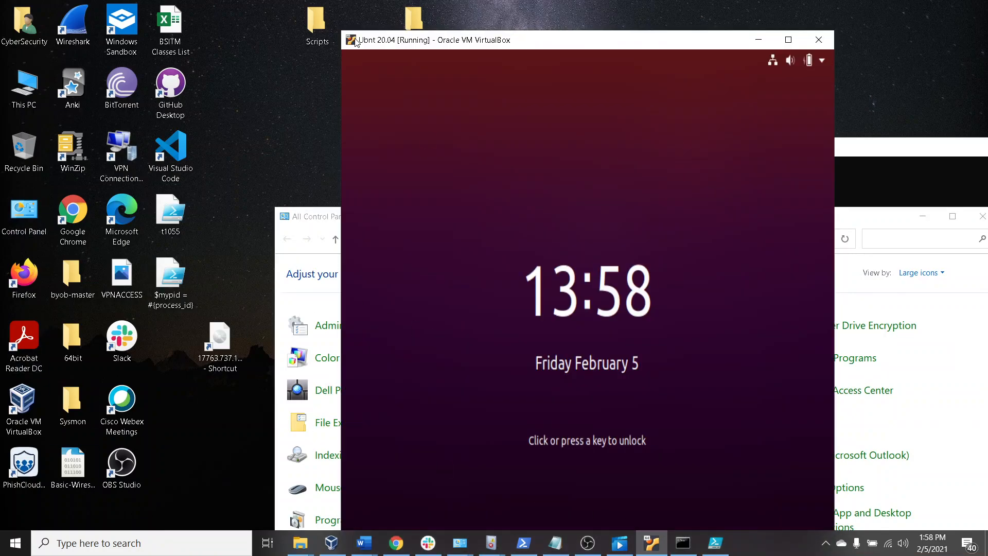
left_click_drag(540, 41, 556, 53)
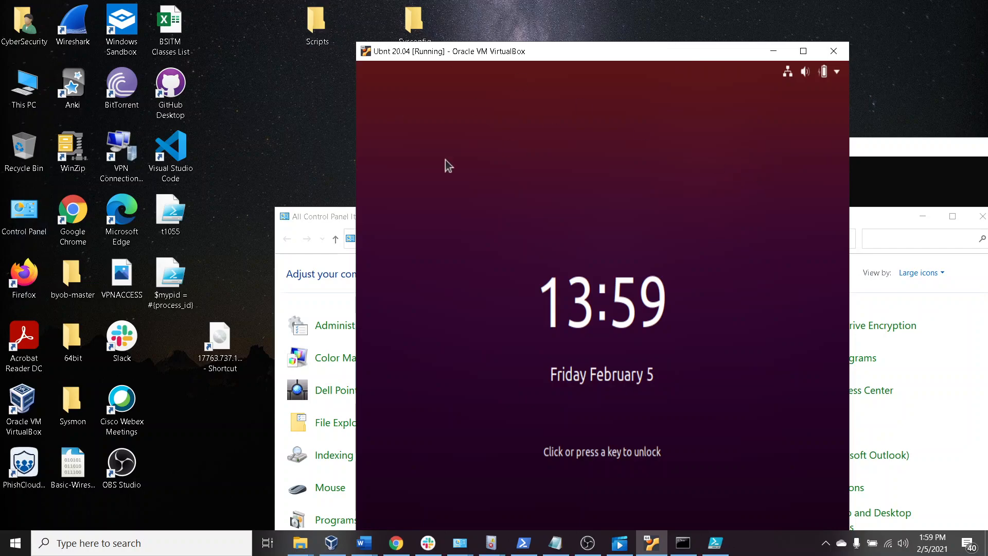
left_click_drag(588, 42, 596, 44)
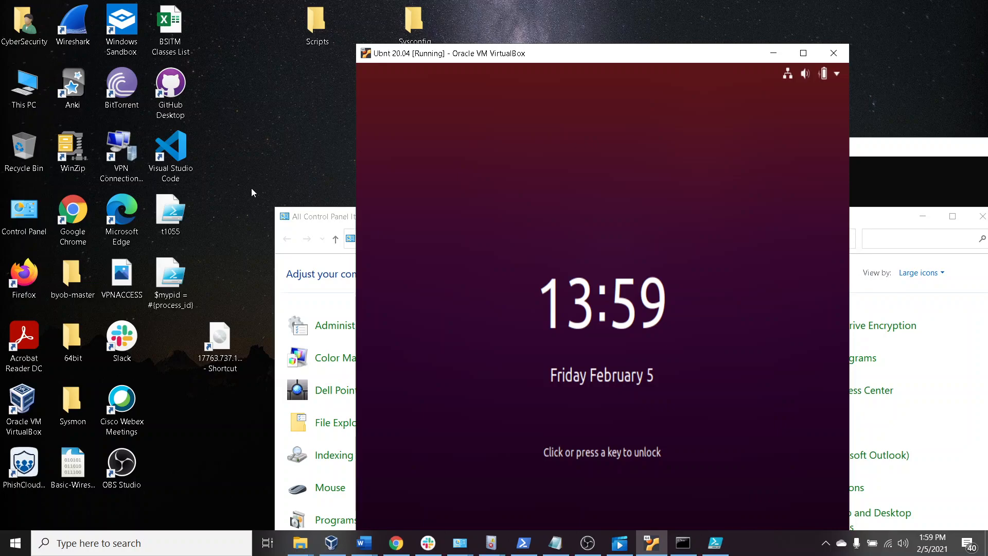
left_click(379, 280)
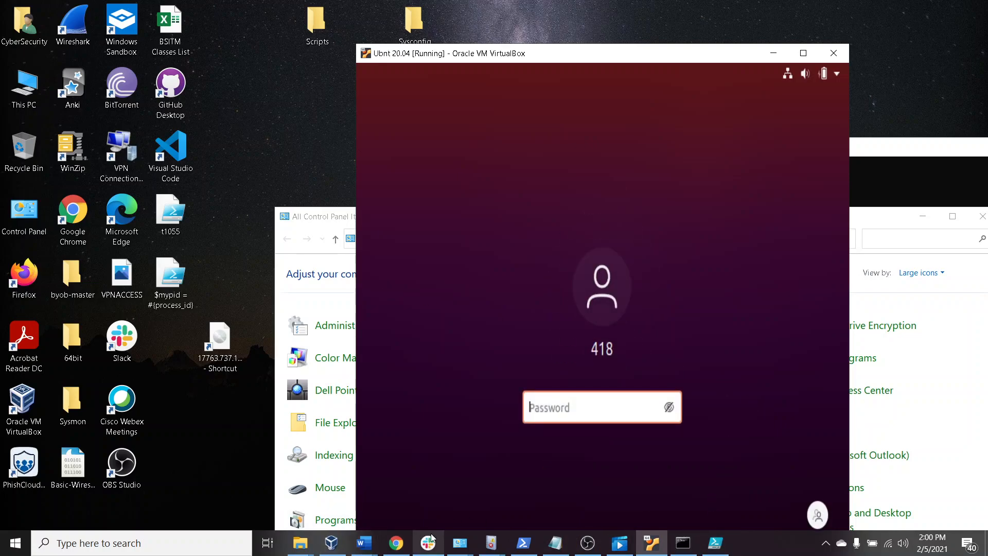
Switch to OBS Studio to bring up its recording controls
left_click(588, 543)
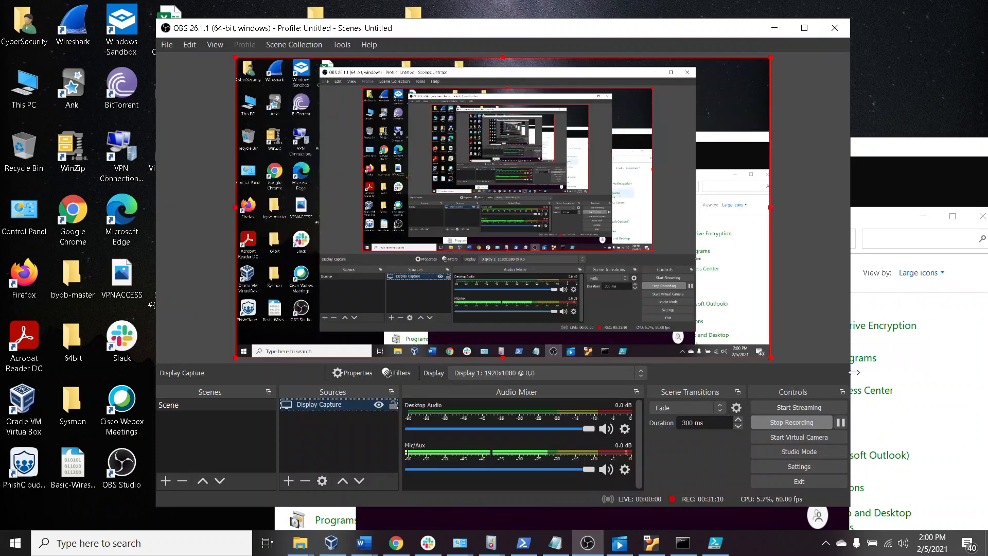